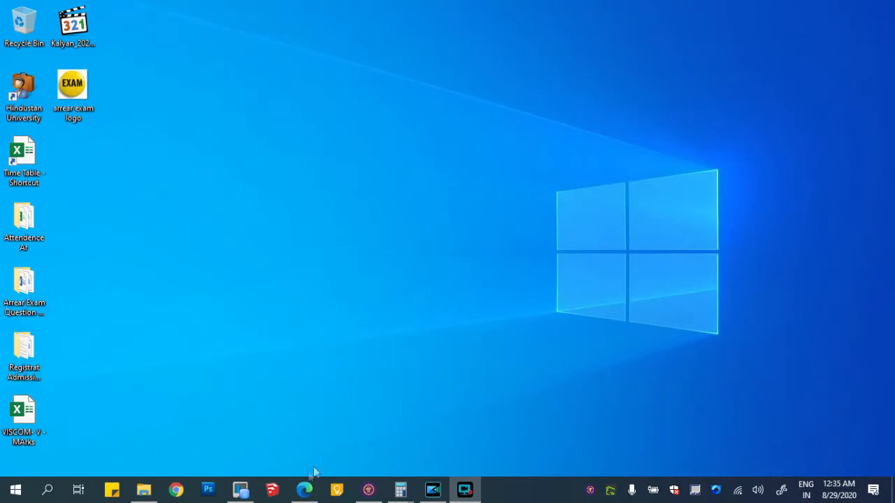
Open forms.microsoft.com in the Edge browser and check which account is signed in
{"action": "left_click", "coordinate": [305, 490]}
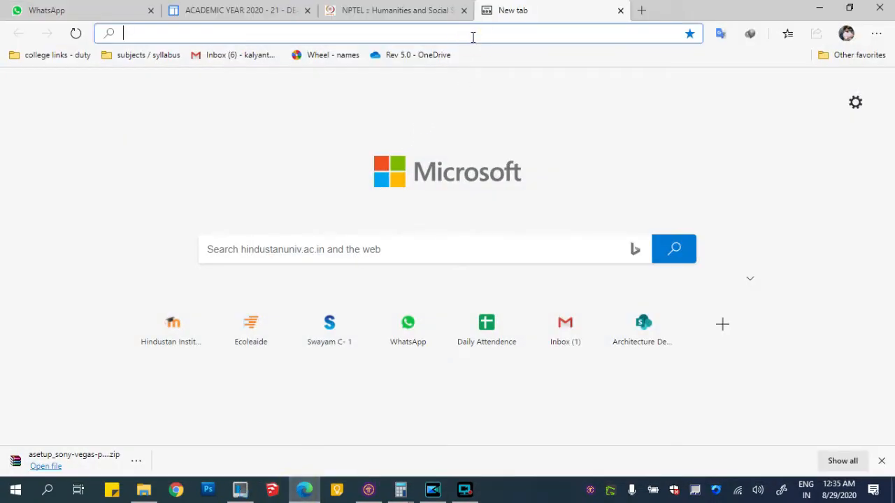
{"action": "type", "text": "forms"}
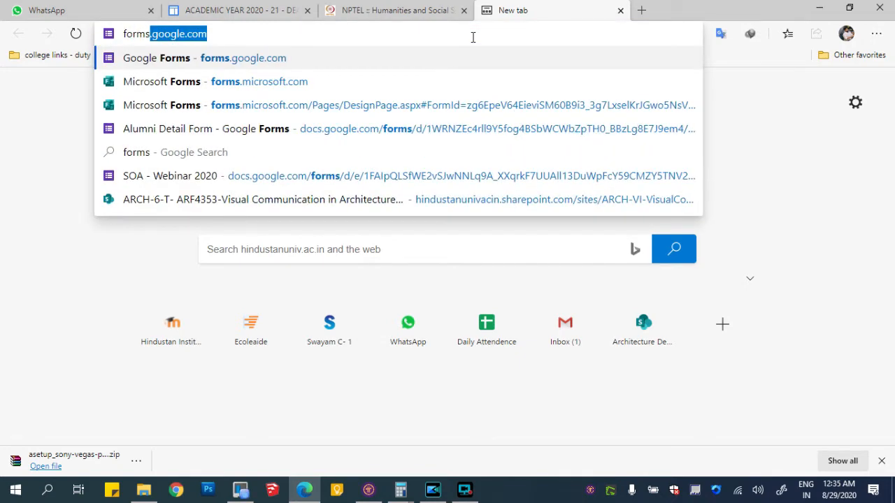
{"action": "type", "text": ".microsoft.com"}
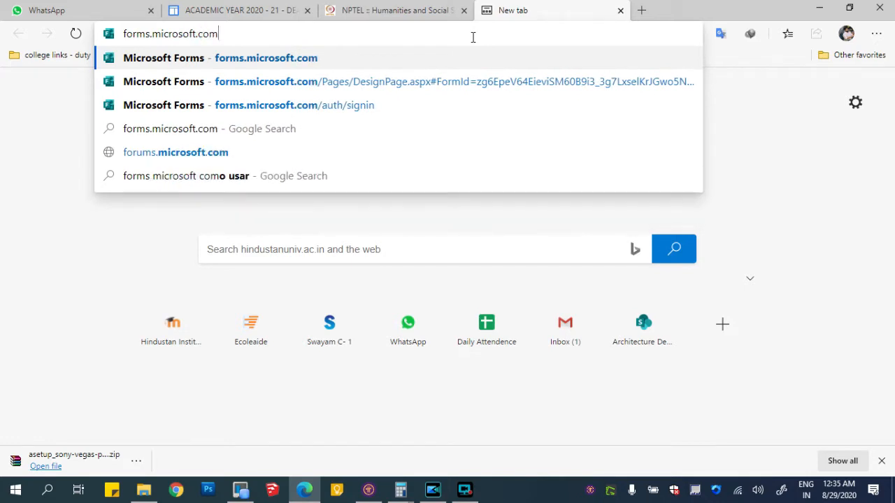
{"action": "key", "text": "Return"}
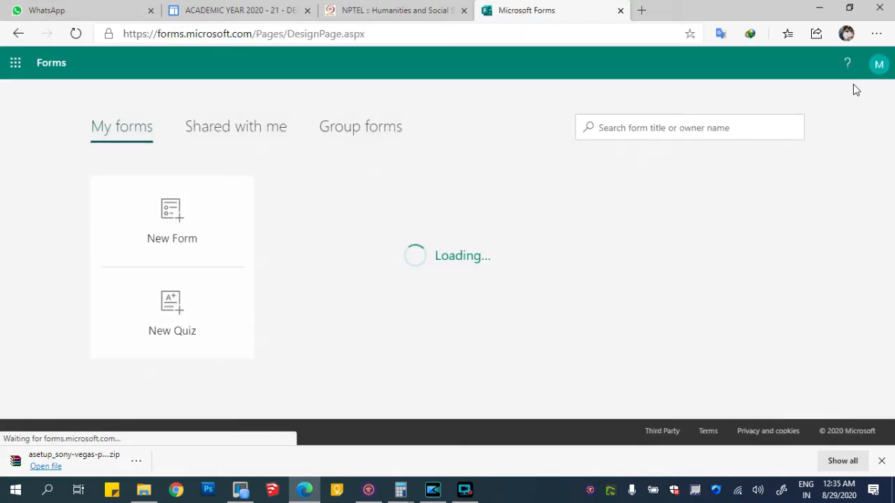
{"action": "left_click", "coordinate": [879, 65]}
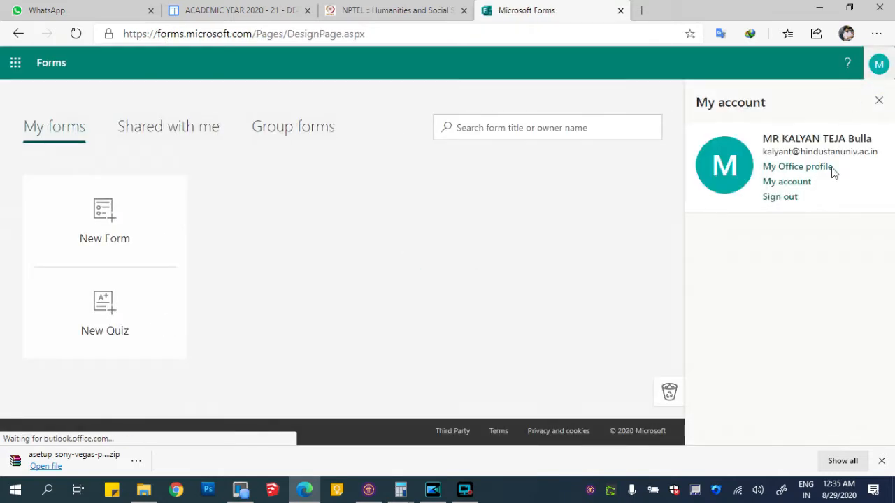
{"action": "left_click", "coordinate": [878, 100]}
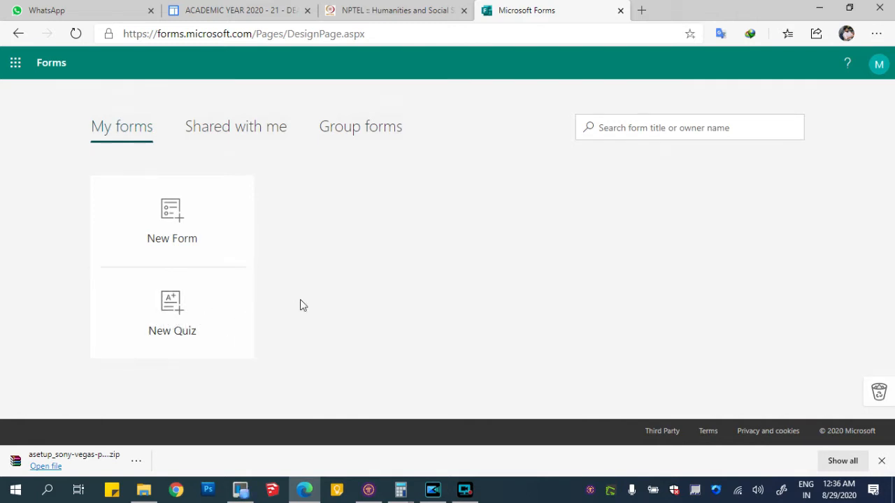
Create a new quiz and title it "Sample Question Paper"
{"action": "left_click", "coordinate": [154, 305]}
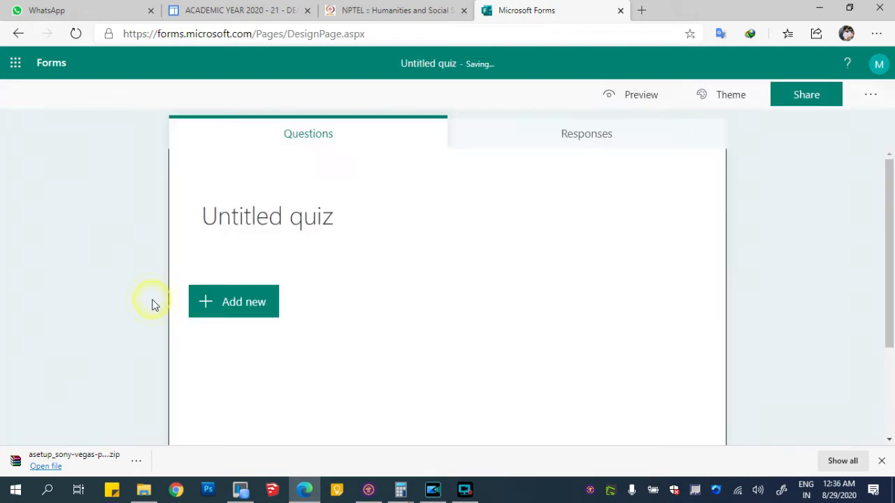
{"action": "left_click", "coordinate": [329, 214]}
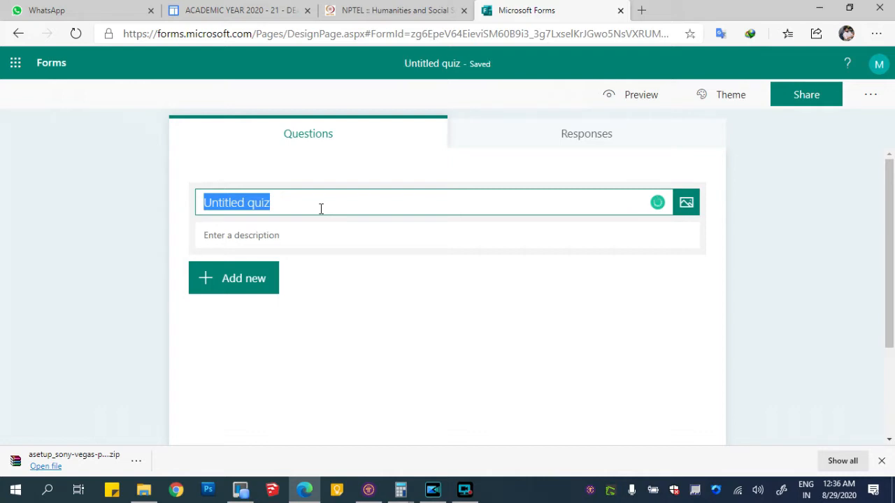
{"action": "type", "text": "Sample Que"}
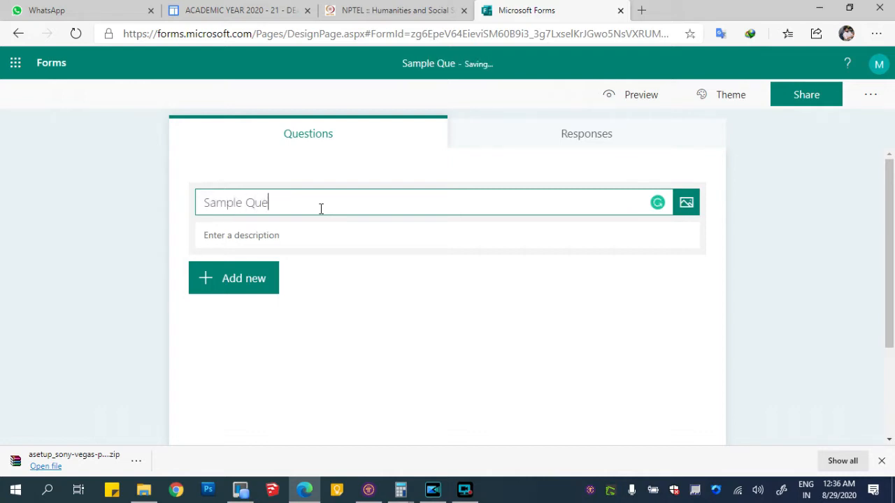
{"action": "type", "text": "stion PAper"}
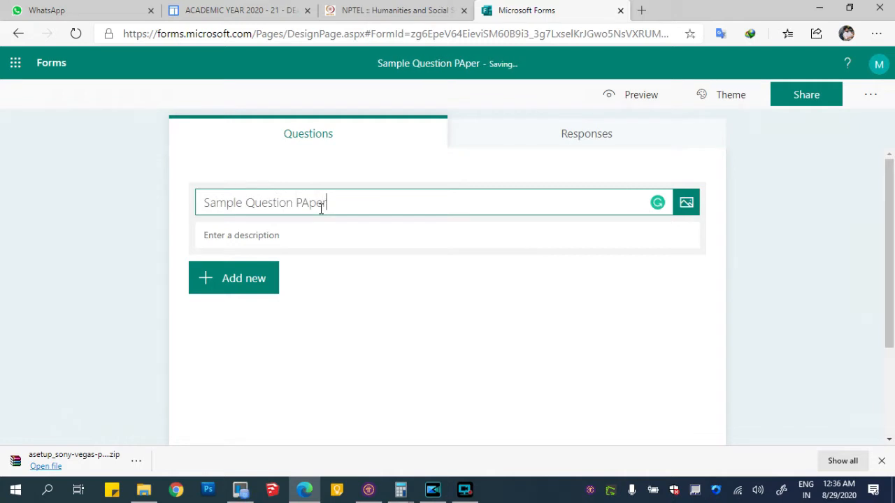
{"action": "key", "text": "BackSpace"}
{"action": "type", "text": "a"}
Enter the quiz description "Multiple-choice Questions... etc", accepting the suggested hyphen correction
{"action": "left_click", "coordinate": [310, 235]}
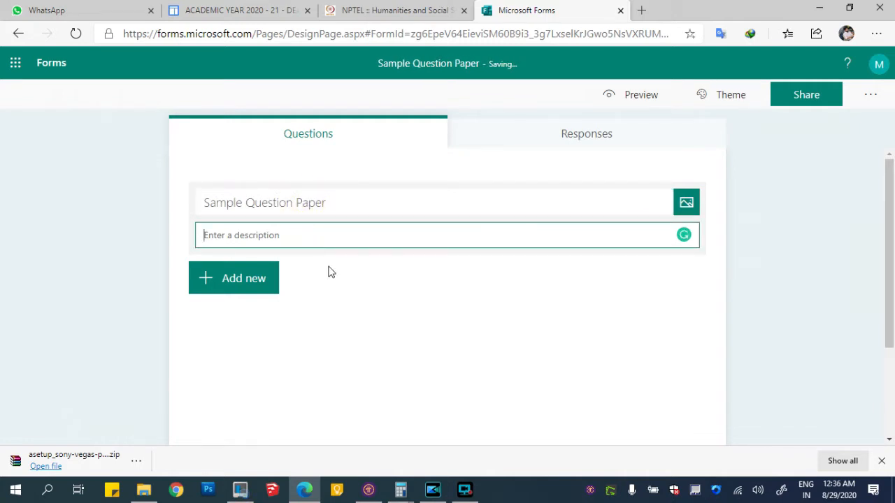
{"action": "type", "text": "a"}
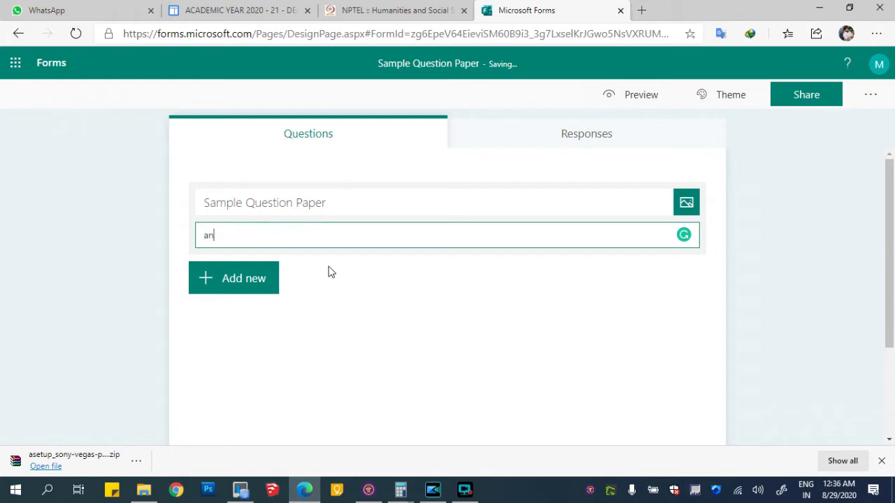
{"action": "type", "text": "n"}
{"action": "key", "text": "BackSpace"}
{"action": "key", "text": "BackSpace"}
{"action": "type", "text": "Multiple chou"}
{"action": "key", "text": "BackSpace"}
{"action": "type", "text": "ice Que"}
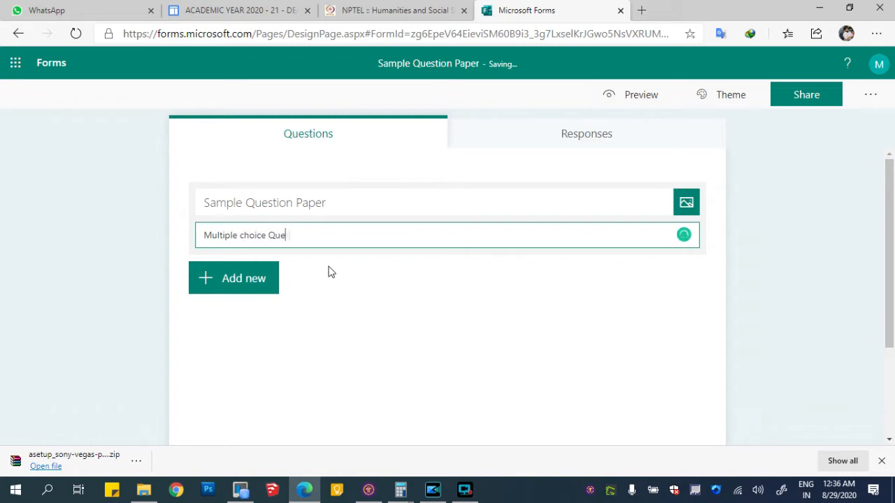
{"action": "type", "text": "stions... e"}
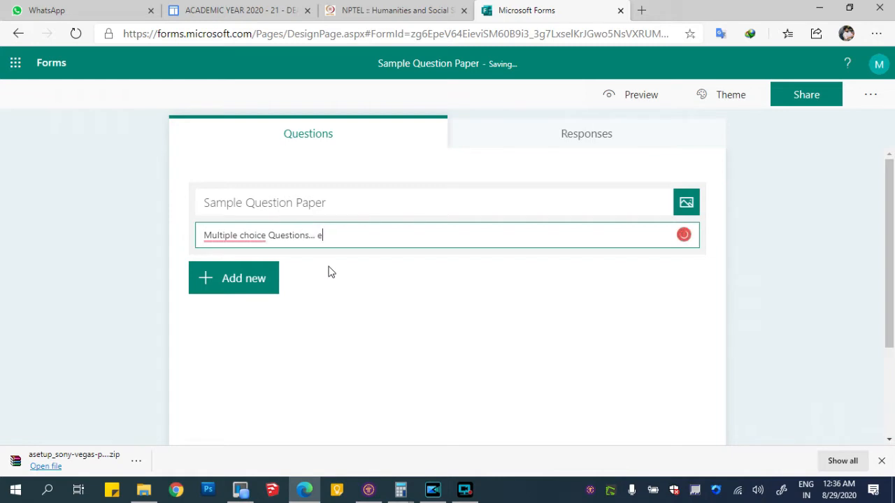
{"action": "left_click", "coordinate": [237, 236]}
{"action": "left_click", "coordinate": [243, 270]}
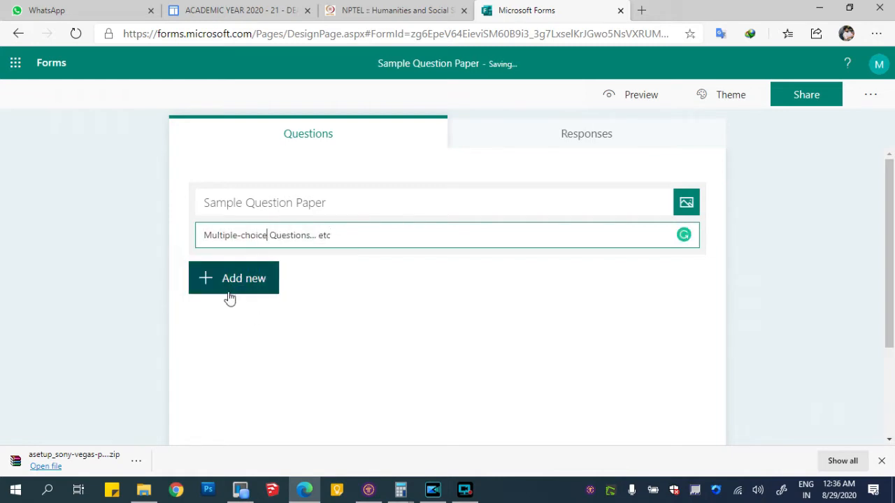
Add a choice question with the text "Where is Chicken Itza Loated"
{"action": "left_click", "coordinate": [228, 295]}
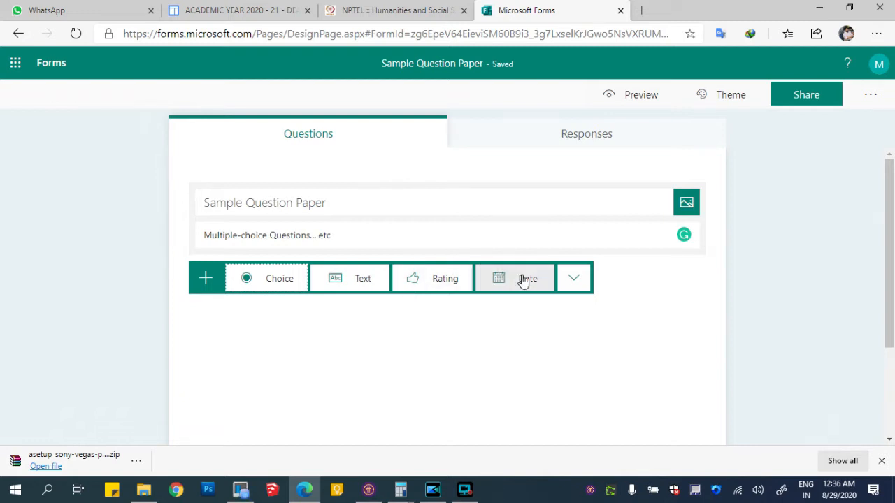
{"action": "left_click", "coordinate": [586, 286]}
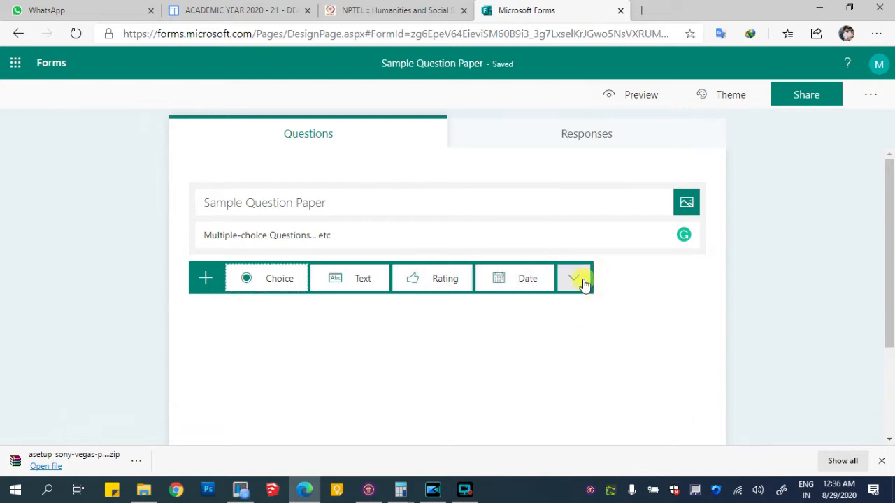
{"action": "left_click", "coordinate": [586, 285]}
{"action": "mouse_move", "coordinate": [638, 336]}
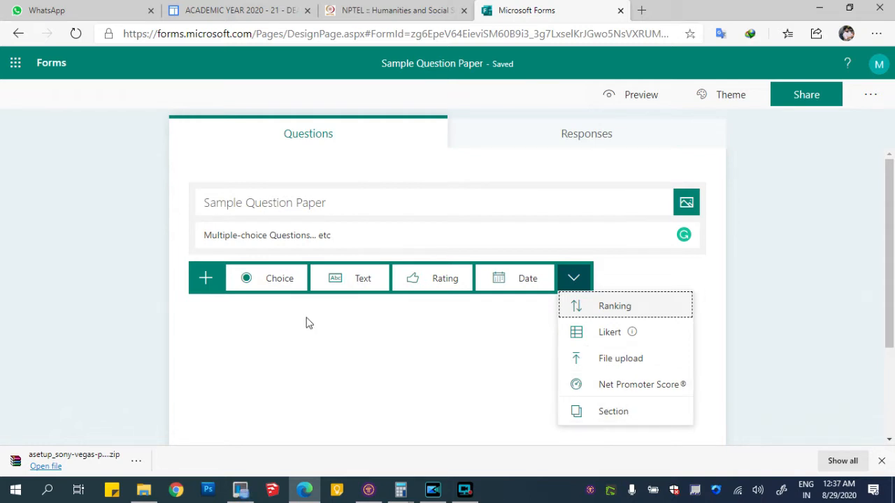
{"action": "left_click", "coordinate": [279, 288]}
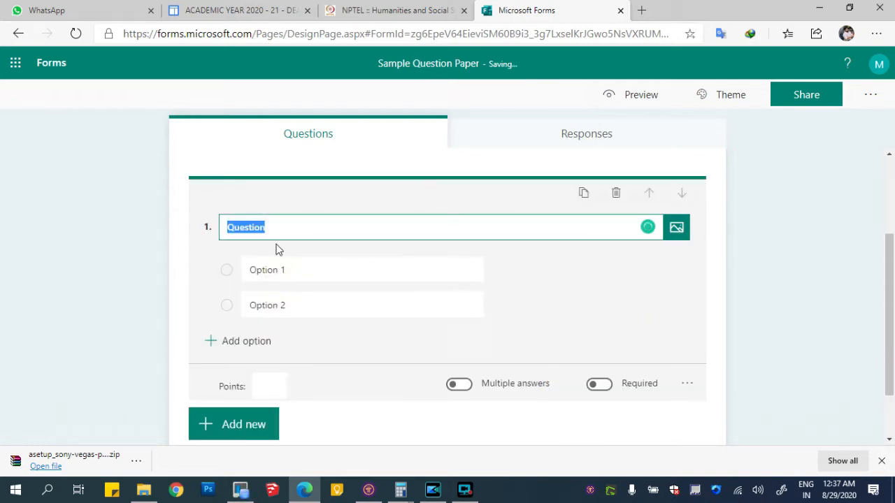
{"action": "type", "text": "Where is Chicken Itza Loated"}
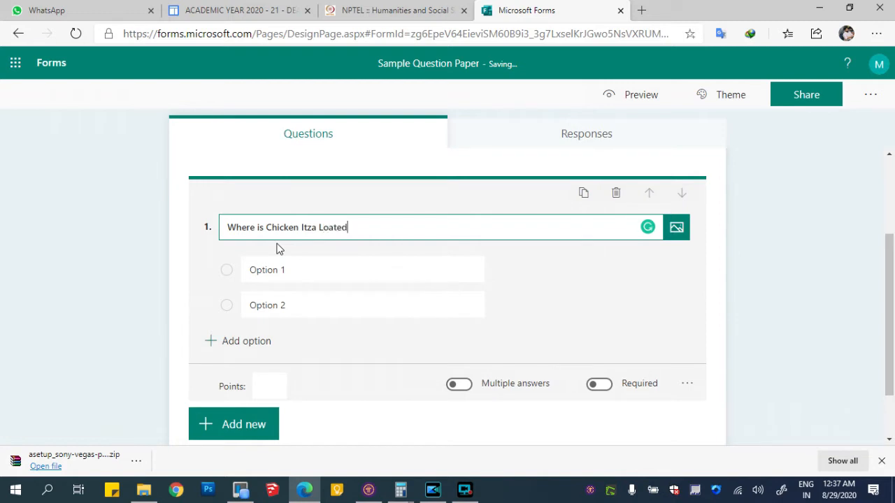
Fill in the first two answer options of the question as Mexico and Chile
{"action": "left_click", "coordinate": [308, 271]}
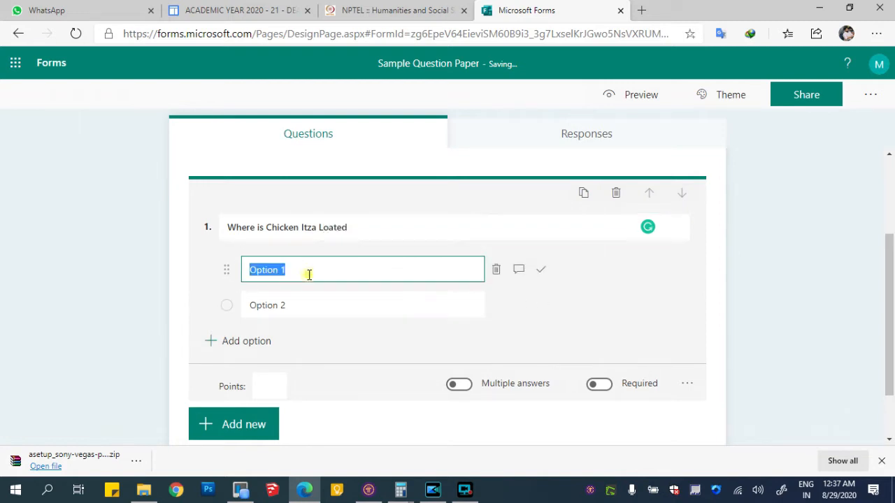
{"action": "type", "text": "ME"}
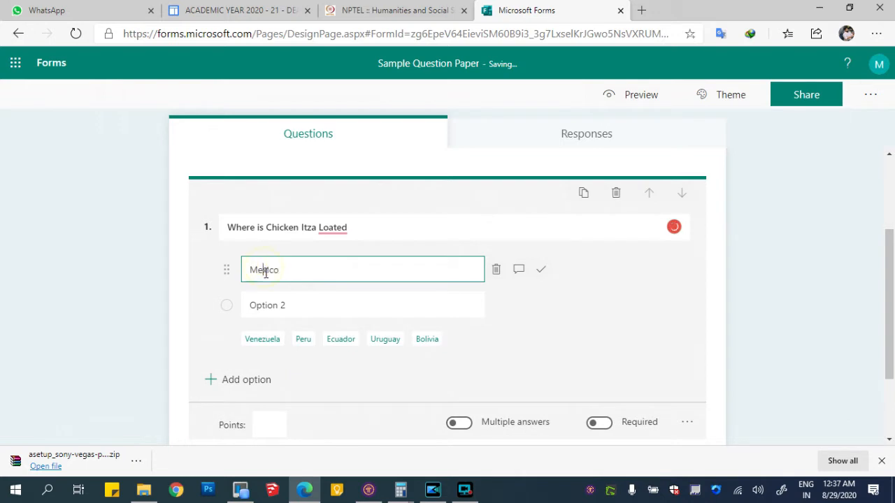
{"action": "left_click", "coordinate": [302, 313]}
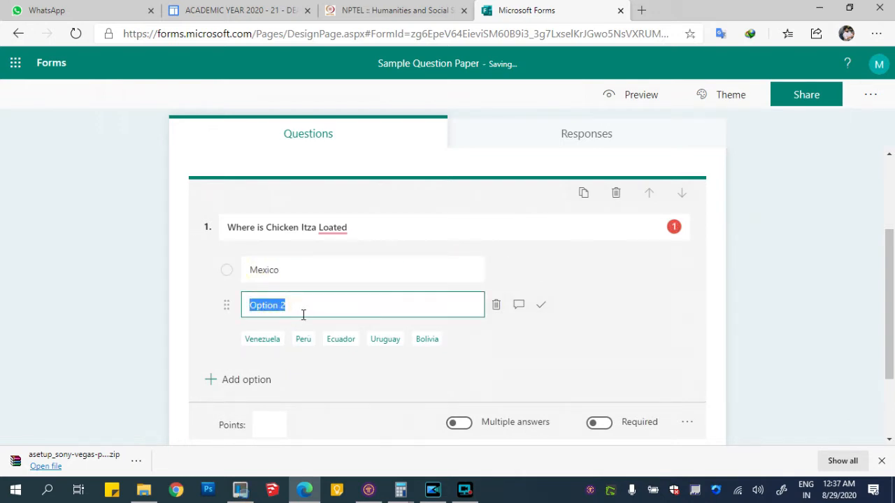
{"action": "type", "text": "Chile"}
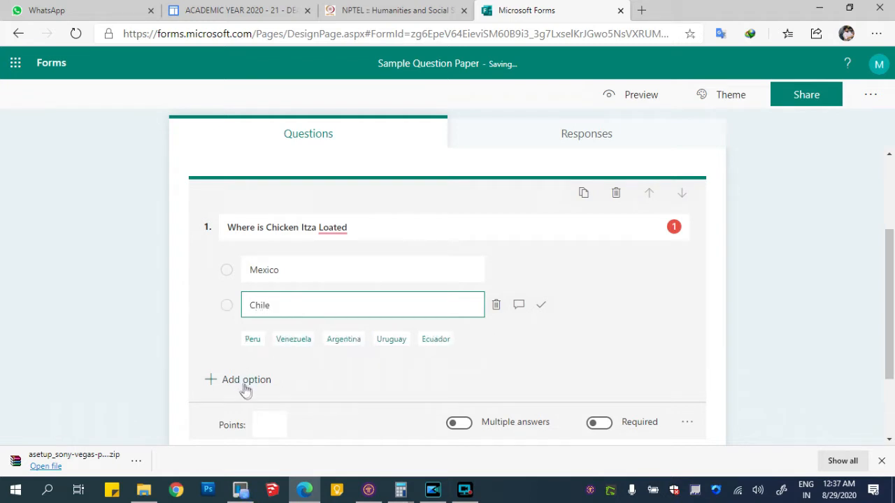
Add two more answer options to the question, China as the third and the suggested Venezuela as the fourth
{"action": "double_click", "coordinate": [241, 381]}
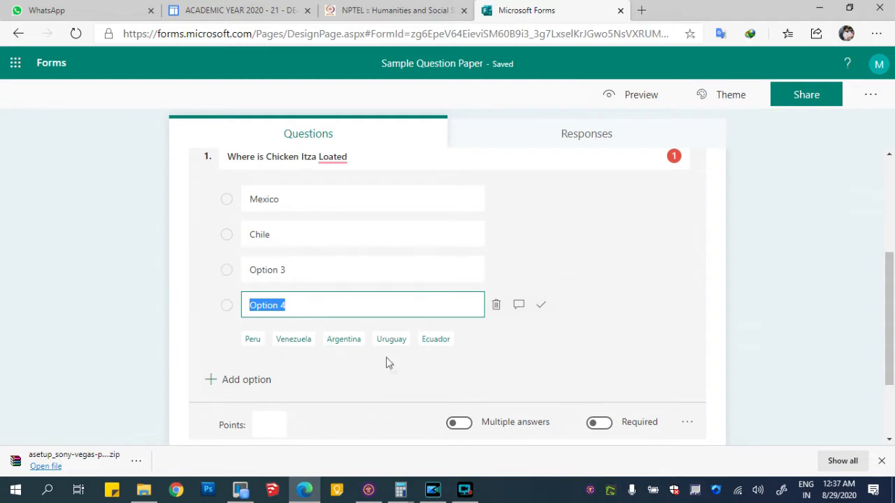
{"action": "left_click", "coordinate": [344, 340]}
{"action": "left_click", "coordinate": [311, 280]}
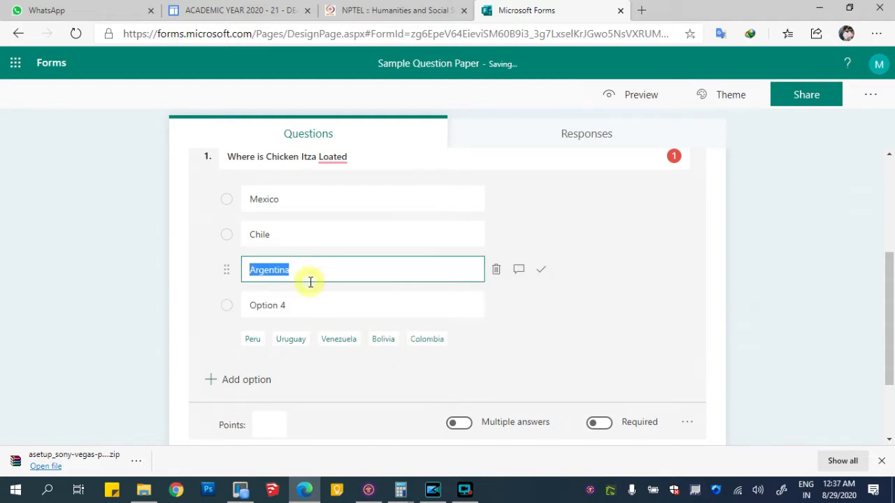
{"action": "type", "text": "China"}
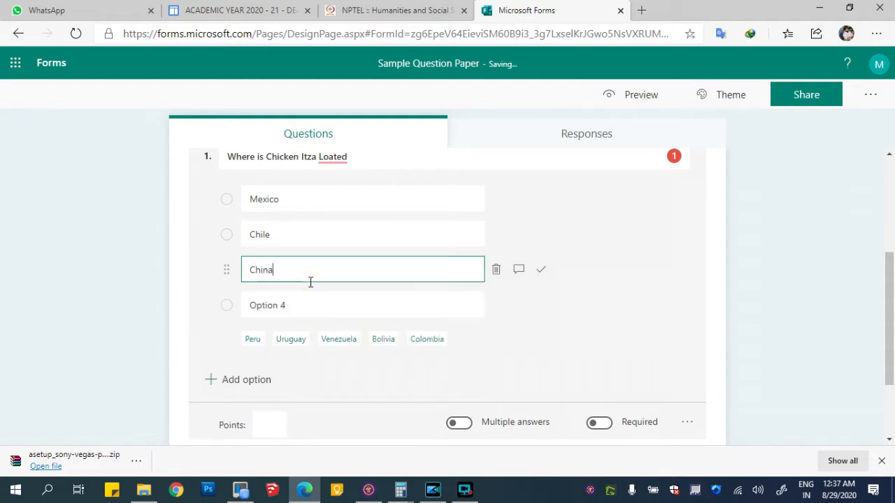
{"action": "left_click", "coordinate": [310, 313]}
{"action": "left_click", "coordinate": [306, 341]}
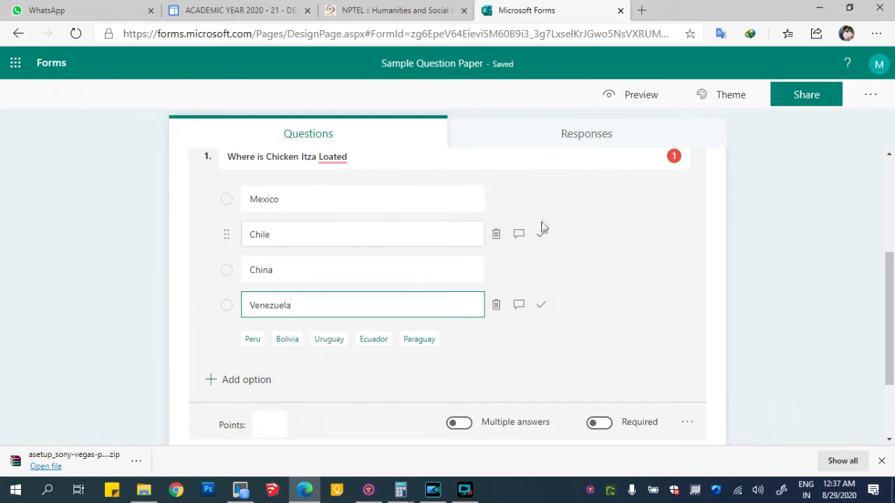
Mark Mexico as the correct answer and set the question's points to 1
{"action": "left_click", "coordinate": [542, 198]}
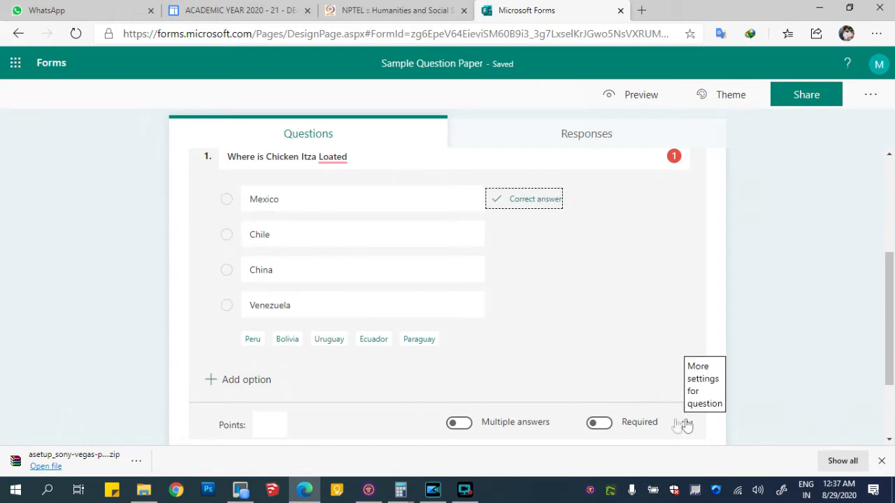
{"action": "left_click", "coordinate": [266, 424]}
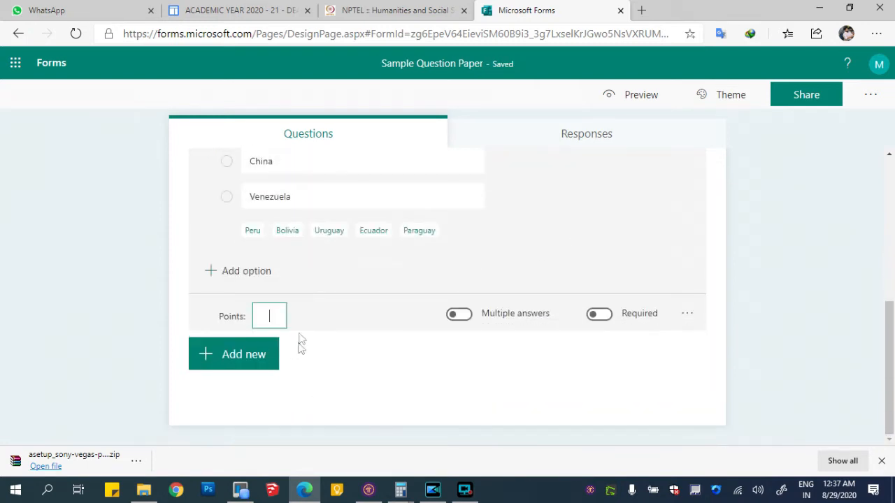
{"action": "type", "text": "1"}
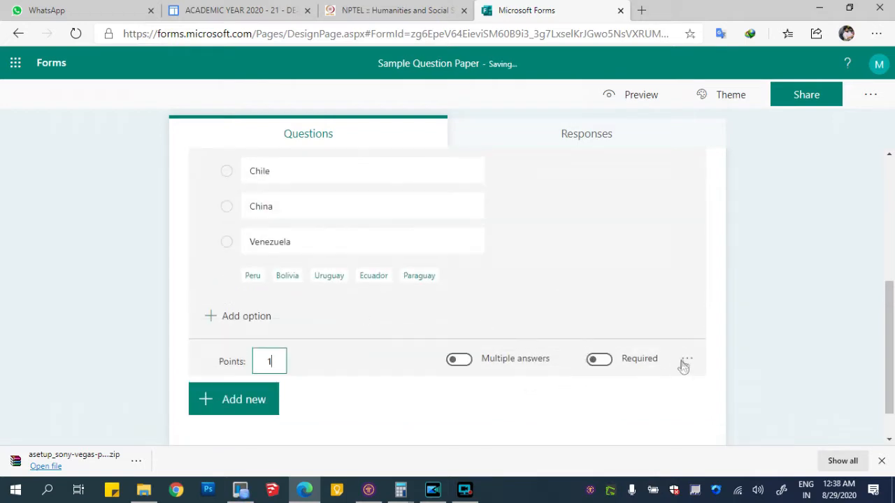
Turn on shuffled options for the question, check that setting again and close the question editor
{"action": "left_click", "coordinate": [685, 362]}
{"action": "left_click", "coordinate": [705, 327]}
{"action": "left_click", "coordinate": [688, 364]}
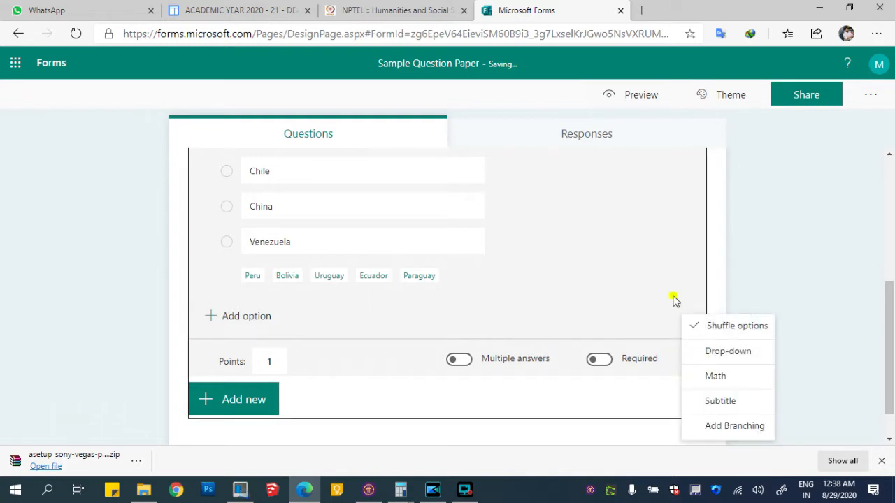
{"action": "left_click", "coordinate": [673, 298]}
{"action": "left_click", "coordinate": [728, 360]}
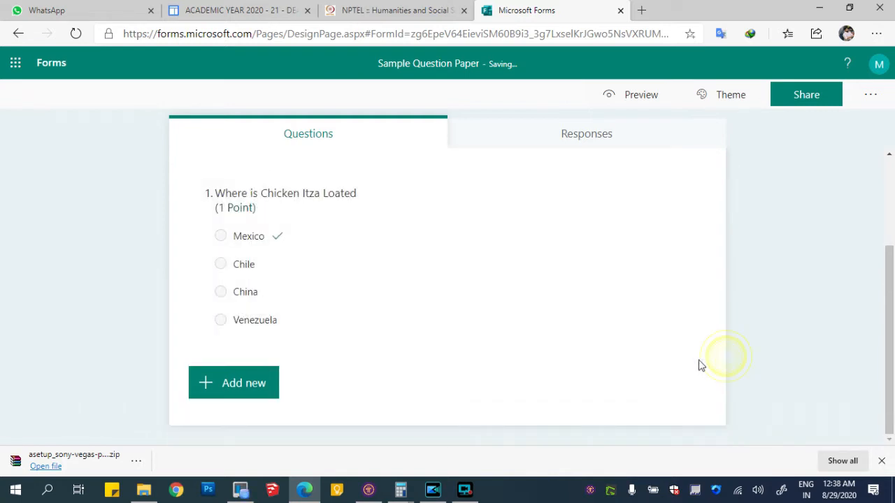
{"action": "left_click", "coordinate": [486, 276]}
{"action": "left_click", "coordinate": [691, 426]}
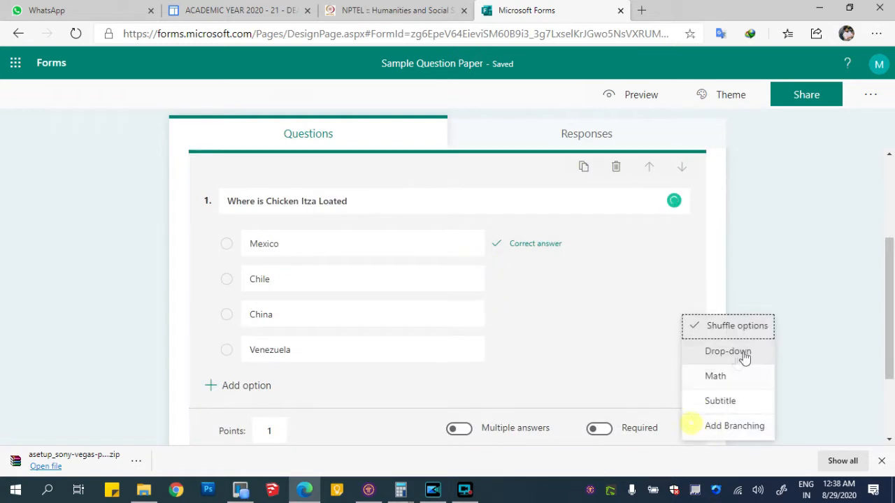
{"action": "left_click", "coordinate": [772, 344]}
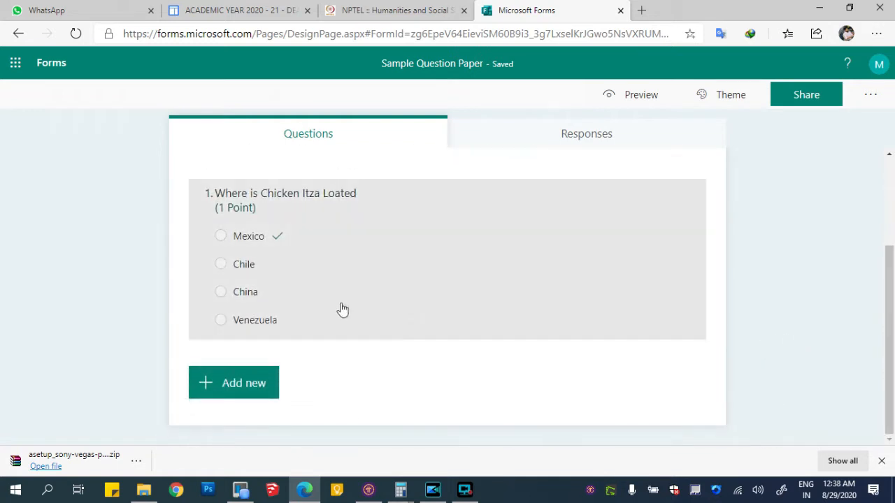
Switch the first question's answers to a drop-down and back to regular choices, and close the question editor
{"action": "left_click", "coordinate": [221, 237]}
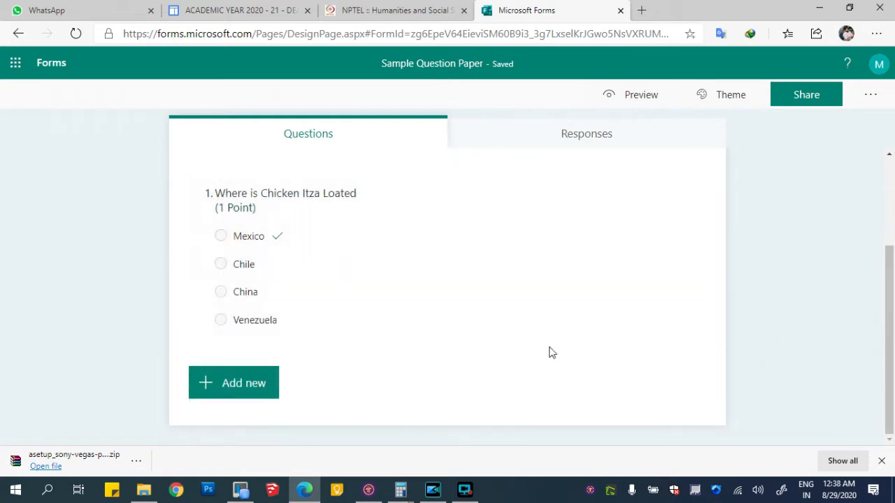
{"action": "left_click", "coordinate": [676, 295]}
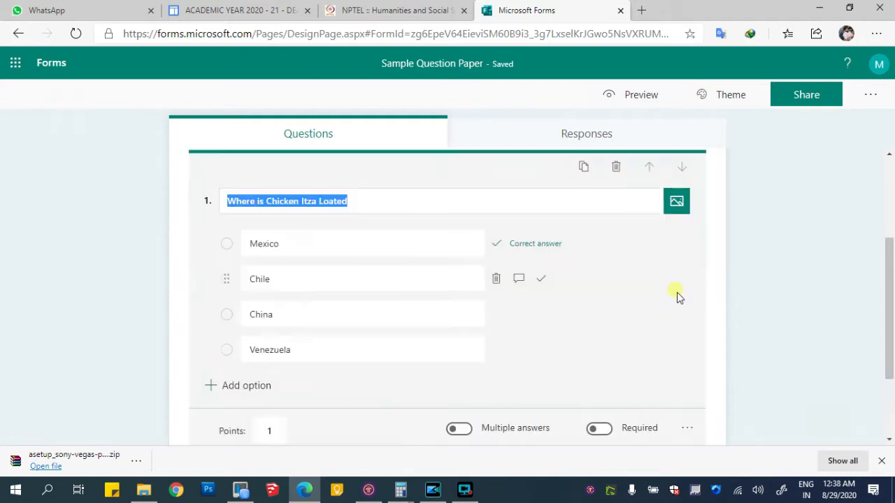
{"action": "left_click", "coordinate": [690, 426]}
{"action": "left_click", "coordinate": [728, 351]}
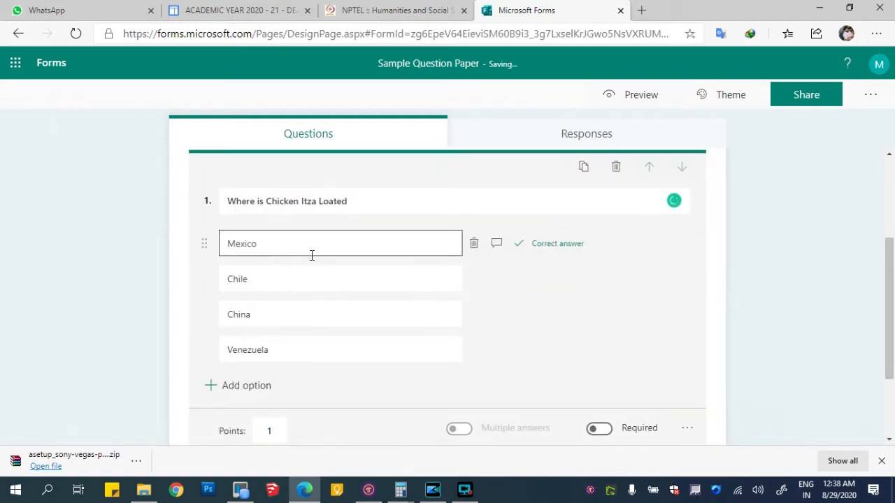
{"action": "left_click", "coordinate": [687, 428]}
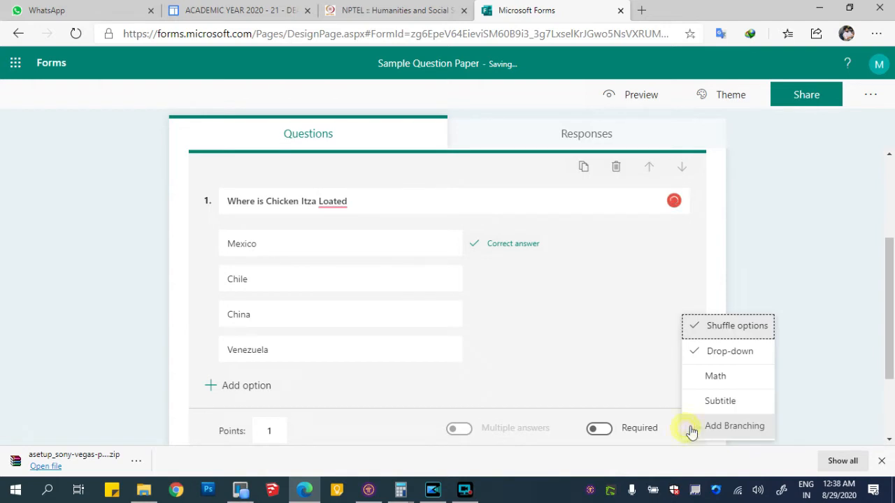
{"action": "left_click", "coordinate": [730, 354]}
{"action": "left_click", "coordinate": [868, 326]}
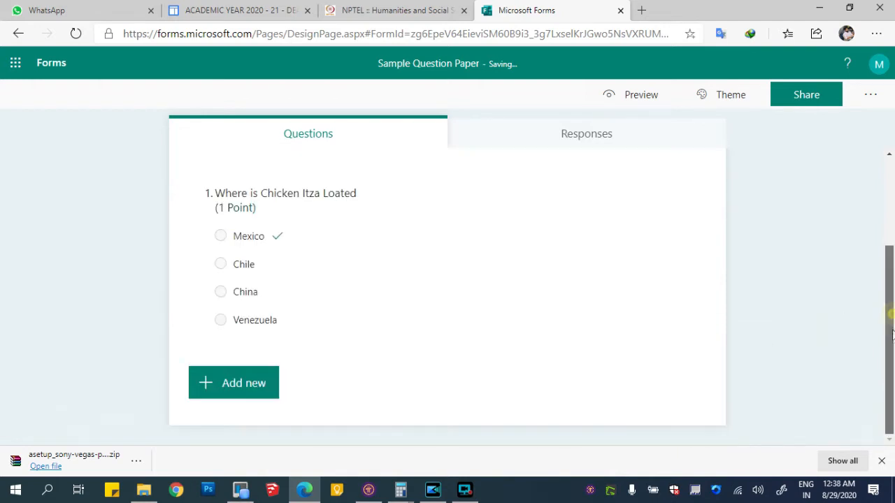
Duplicate the first question and change the copy's text to "Where is Eifel Tower Located"
{"action": "left_click", "coordinate": [559, 205]}
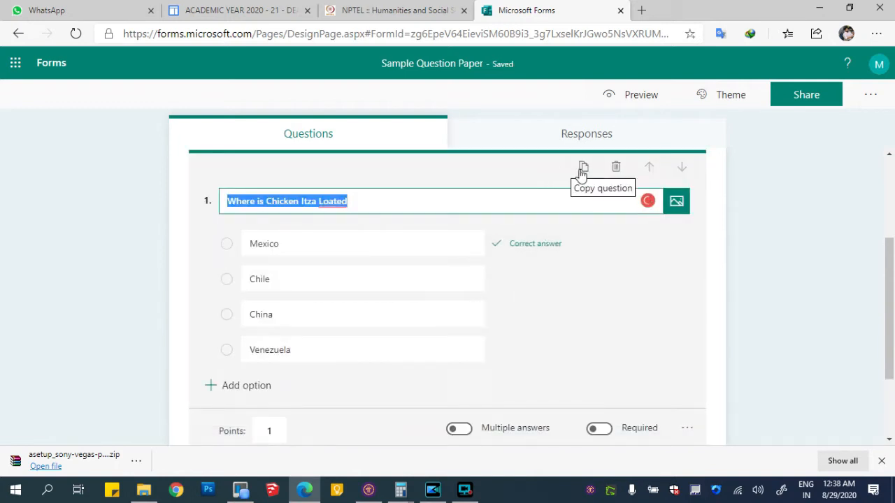
{"action": "left_click", "coordinate": [582, 170]}
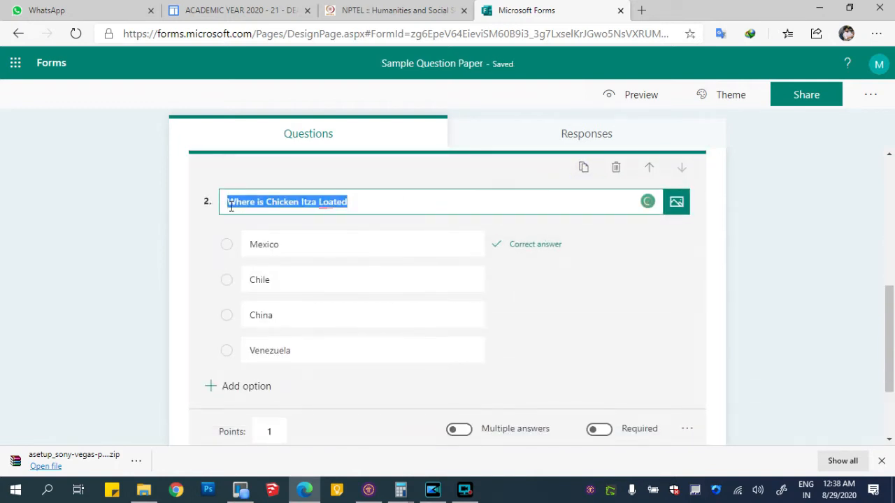
{"action": "left_click", "coordinate": [355, 207]}
{"action": "left_click", "coordinate": [340, 204]}
{"action": "left_click", "coordinate": [342, 219]}
{"action": "left_click_drag", "start_coordinate": [266, 202], "coordinate": [406, 201]}
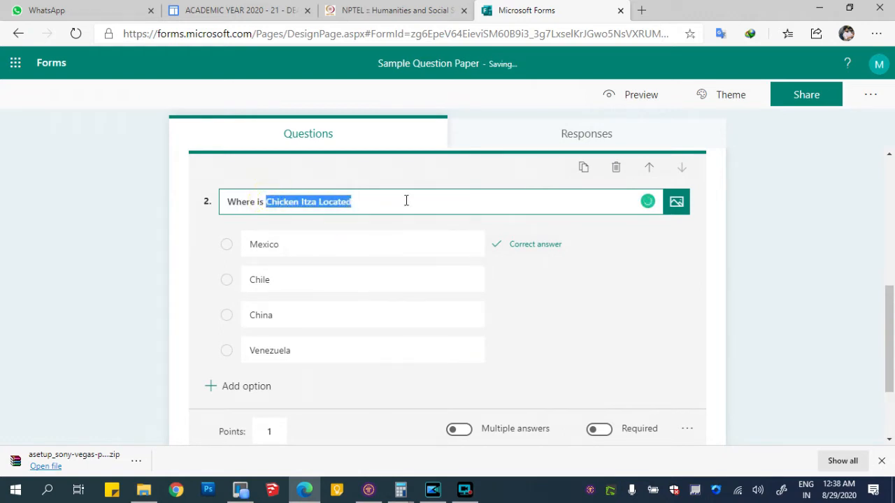
{"action": "type", "text": "Eifel"}
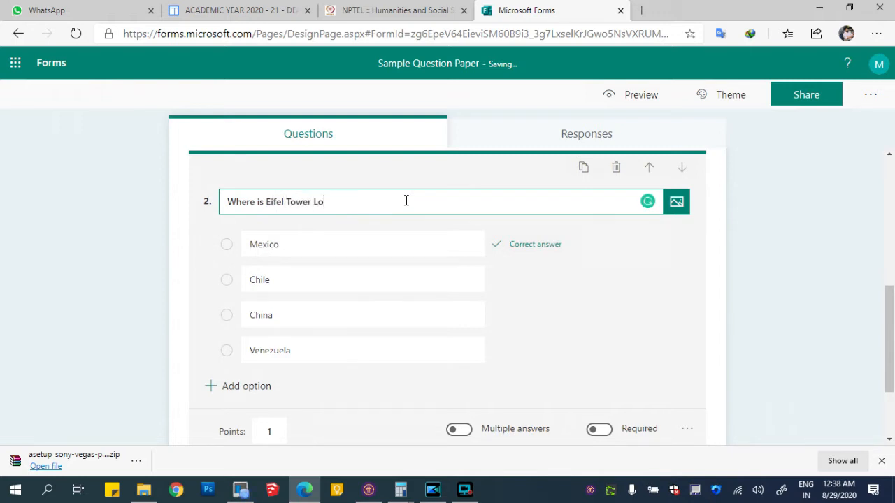
Replace the first two answer options of the second question with Paris and Equador
{"action": "left_click", "coordinate": [391, 242]}
{"action": "double_click", "coordinate": [391, 242]}
{"action": "type", "text": "Paris"}
{"action": "double_click", "coordinate": [352, 281]}
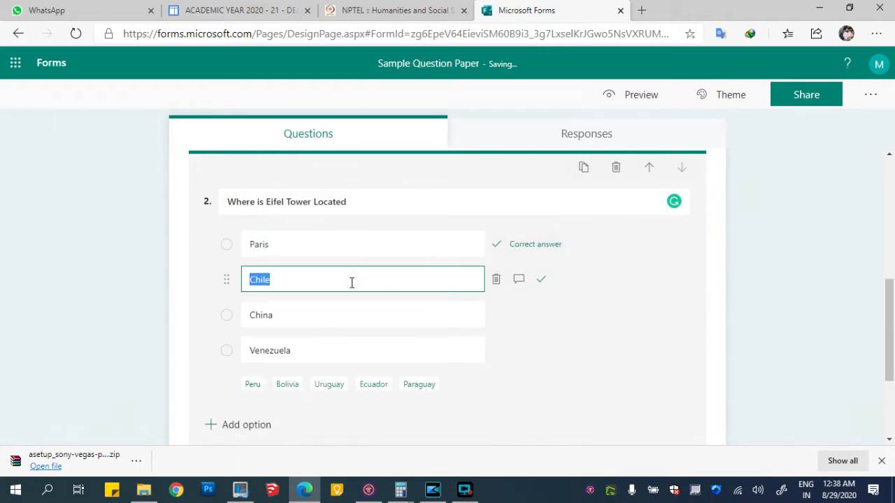
{"action": "type", "text": "Equador"}
Replace the last two answer options of the second question with London and San Francisco, using the spelling correction for the latter
{"action": "double_click", "coordinate": [334, 323]}
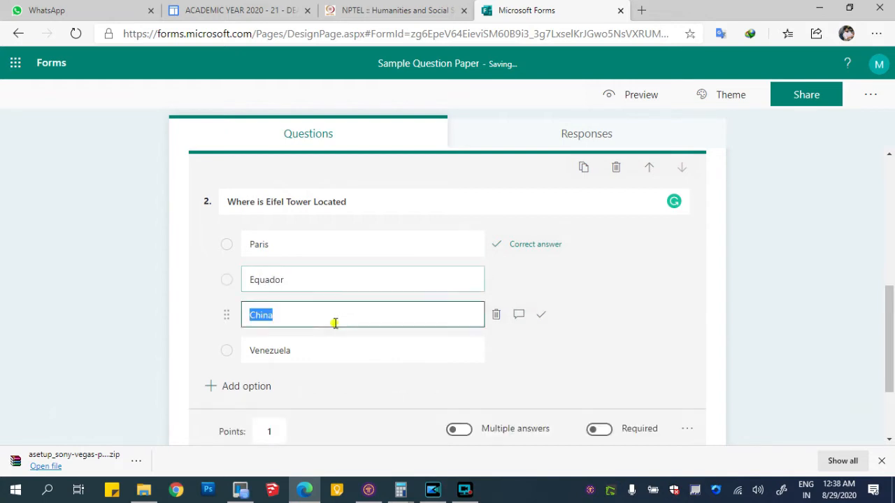
{"action": "type", "text": "London"}
{"action": "double_click", "coordinate": [334, 346]}
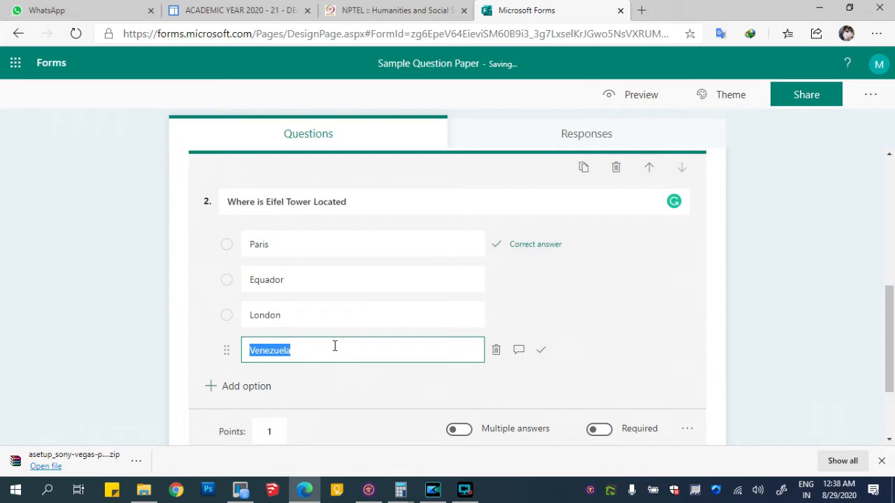
{"action": "type", "text": "San Fransisco"}
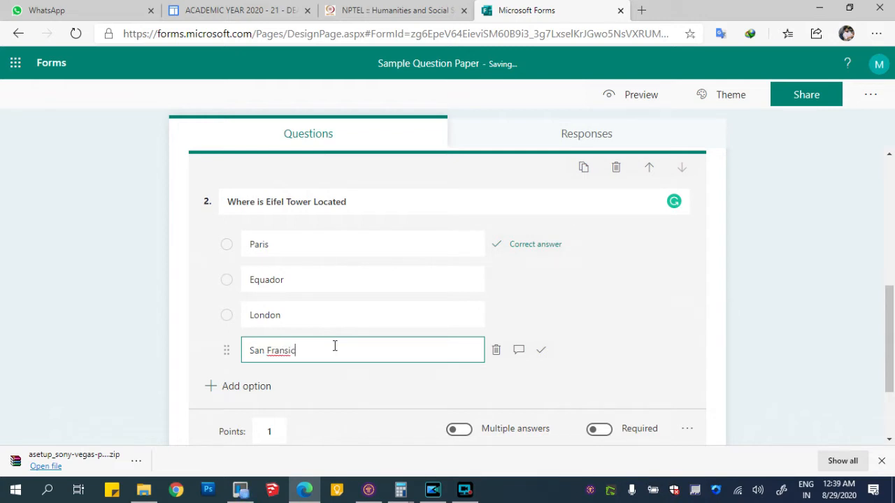
{"action": "right_click", "coordinate": [276, 346]}
{"action": "left_click", "coordinate": [330, 72]}
Correct the misspelled last word of the first question to "Located" and close its editor
{"action": "scroll", "coordinate": [394, 300], "scroll_direction": "up", "scroll_amount": 4}
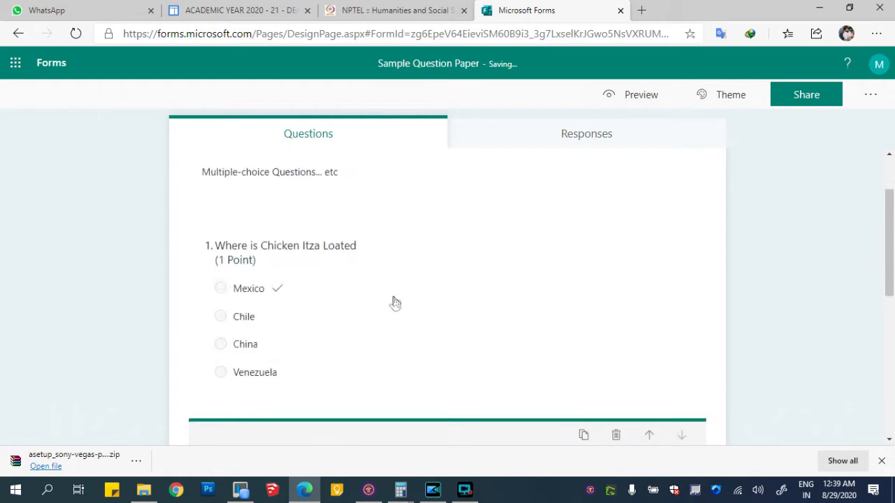
{"action": "left_click", "coordinate": [314, 204]}
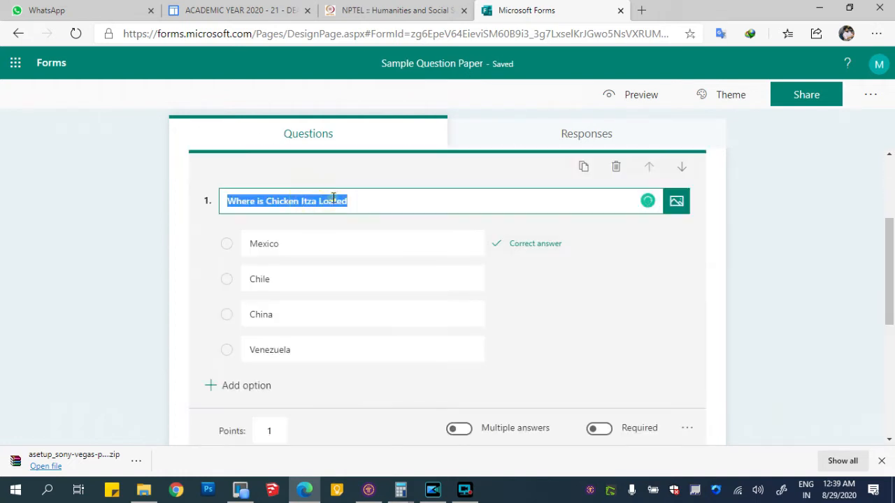
{"action": "left_click", "coordinate": [334, 201]}
{"action": "type", "text": "c"}
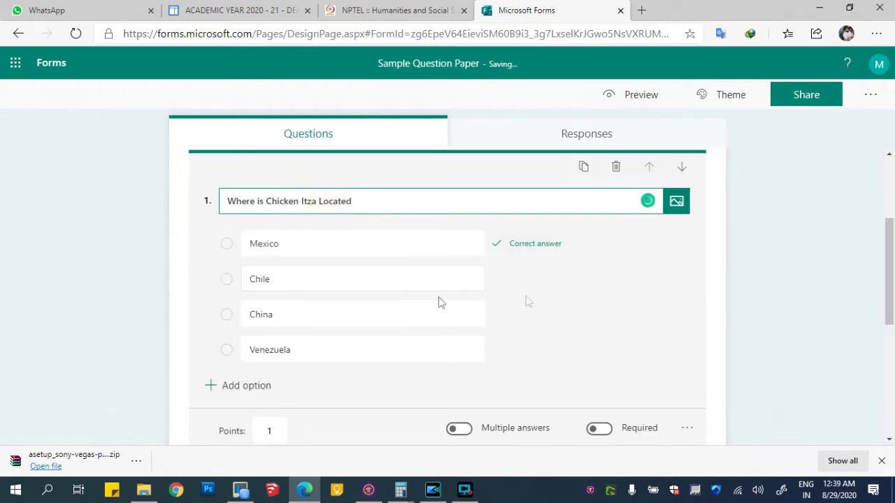
{"action": "left_click", "coordinate": [144, 277]}
Duplicate the Eifel Tower question and change the copy's text to "Which month comes after May"
{"action": "scroll", "coordinate": [200, 336], "scroll_direction": "down", "scroll_amount": 3}
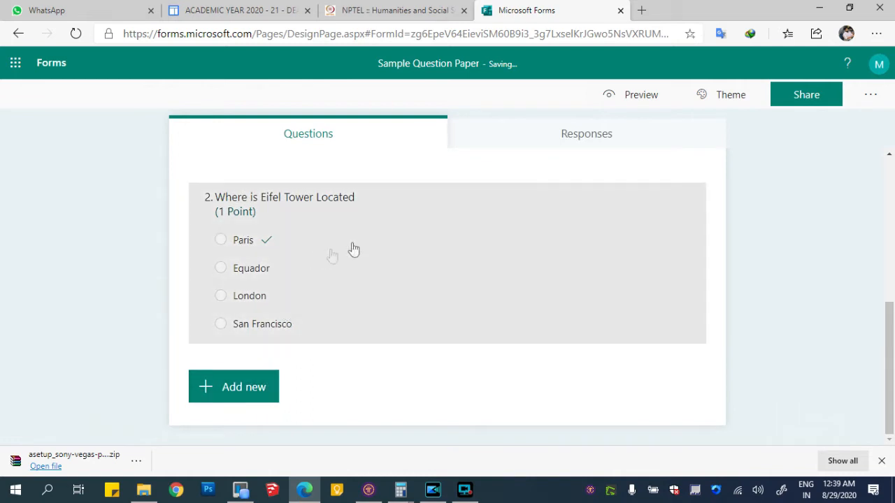
{"action": "left_click", "coordinate": [332, 257]}
{"action": "left_click", "coordinate": [583, 168]}
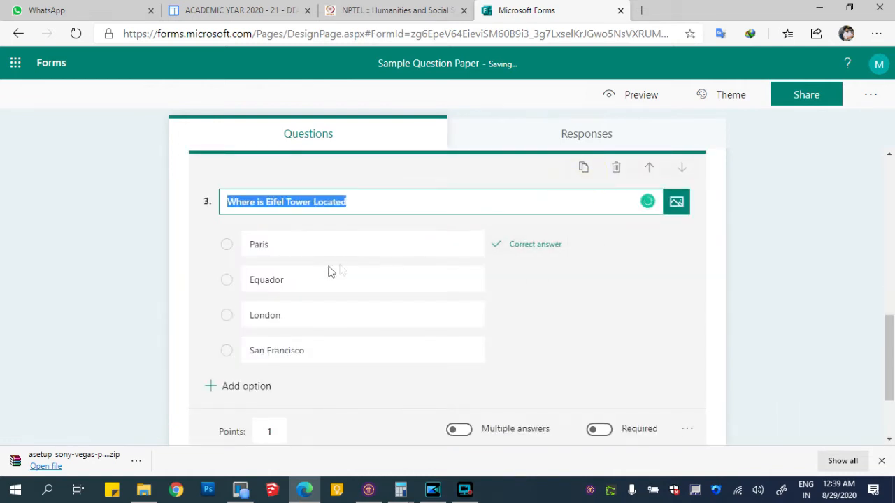
{"action": "scroll", "coordinate": [863, 290], "scroll_direction": "down", "scroll_amount": 4}
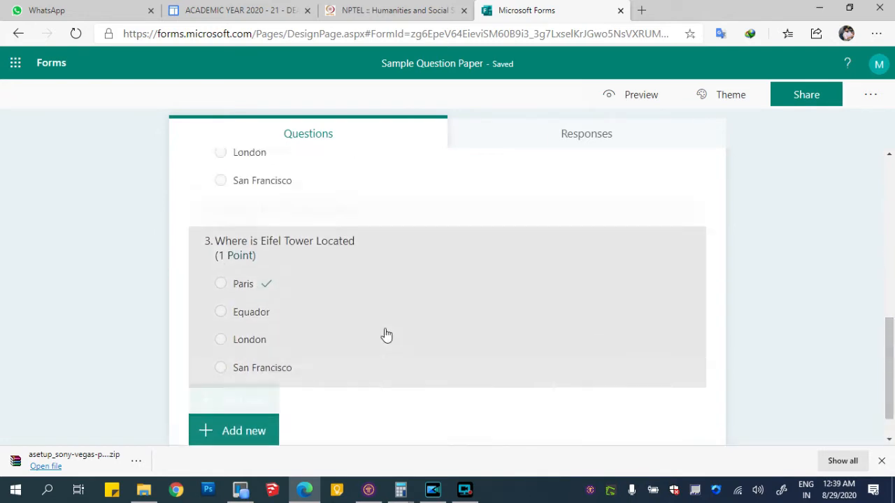
{"action": "left_click", "coordinate": [336, 301]}
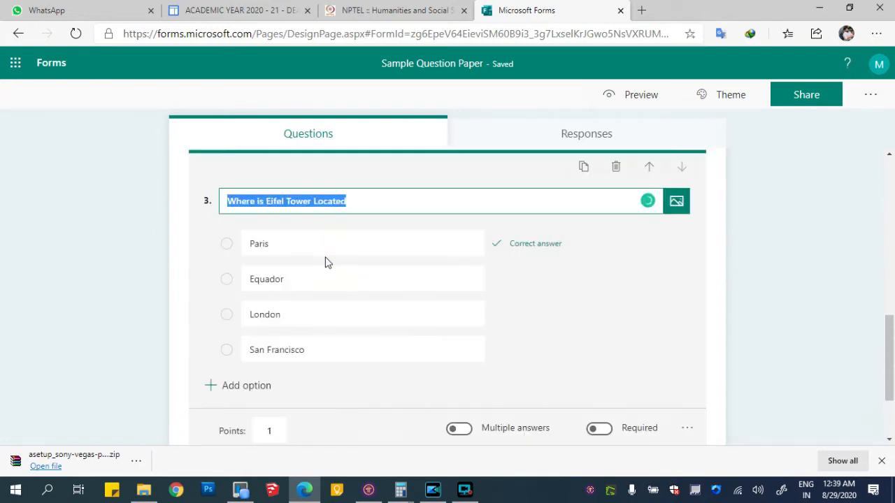
{"action": "type", "text": "Which month comes after May"}
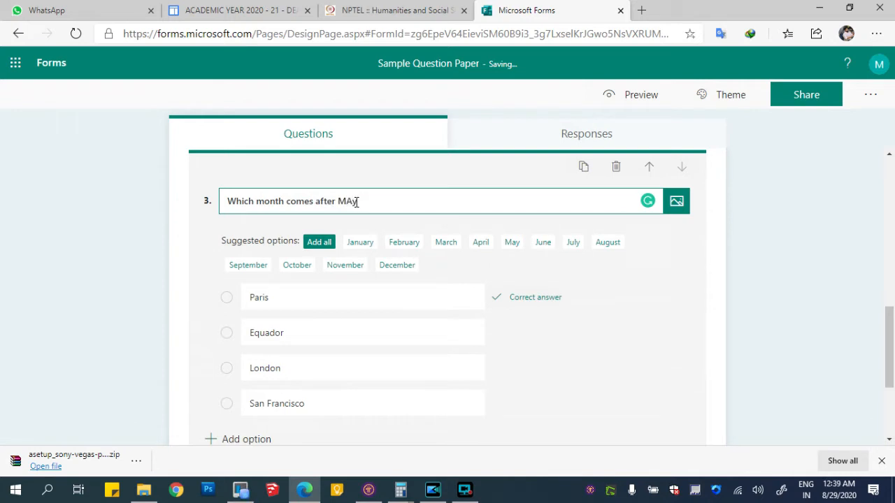
Replace the first two answer options of the month question with June and July
{"action": "left_click", "coordinate": [330, 298]}
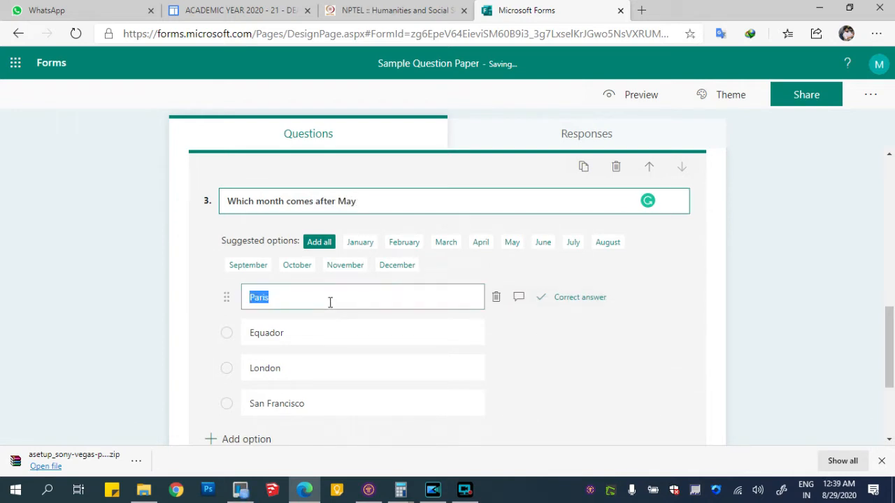
{"action": "type", "text": "June"}
{"action": "key", "text": "Tab"}
{"action": "left_click", "coordinate": [345, 326]}
{"action": "type", "text": "July"}
Replace the last two answer options with August and "Spetember", and toggle off the correct-answer mark on June
{"action": "left_click", "coordinate": [355, 366]}
{"action": "type", "text": "Au"}
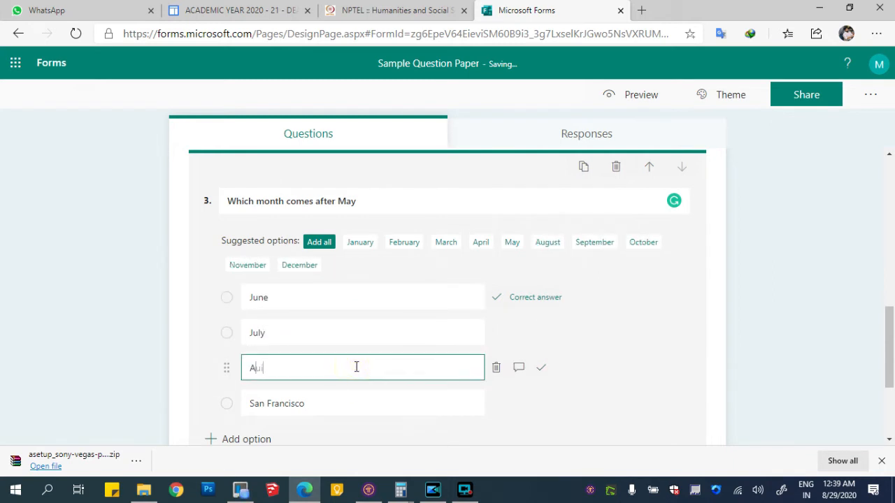
{"action": "type", "text": "gust"}
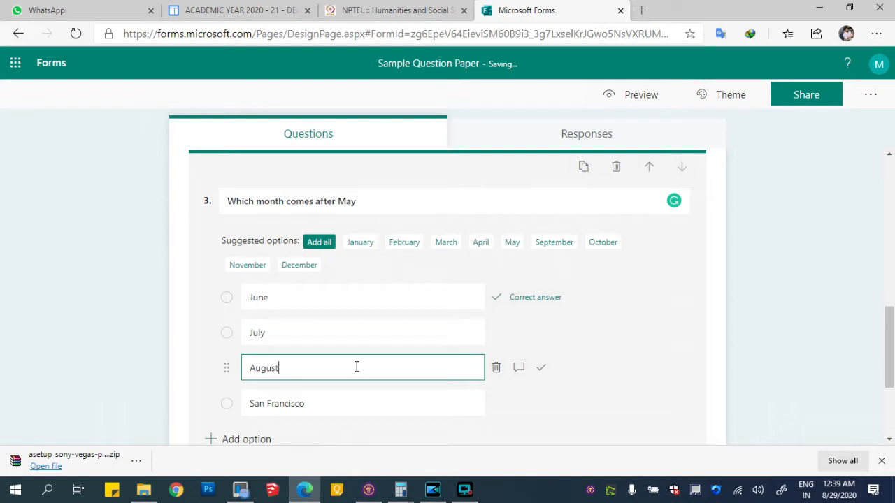
{"action": "left_click", "coordinate": [364, 395]}
{"action": "type", "text": "Spetember"}
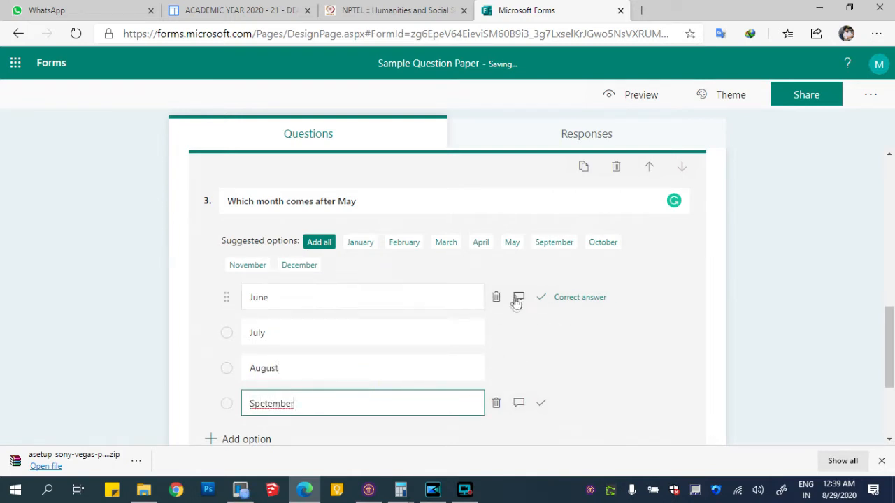
{"action": "left_click", "coordinate": [541, 298]}
Add a text question below the month question reading "Who is the Author of Sparkling Nexus ?"
{"action": "scroll", "coordinate": [556, 262], "scroll_direction": "up", "scroll_amount": 2}
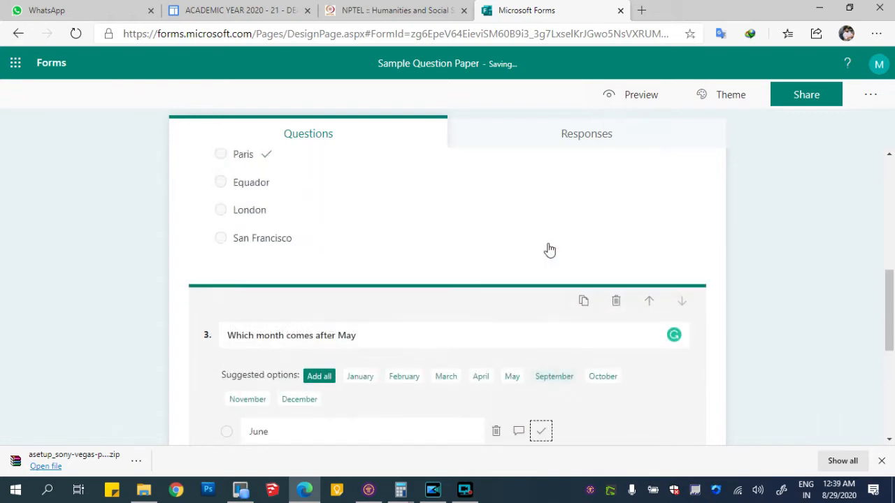
{"action": "left_click_drag", "start_coordinate": [886, 288], "coordinate": [887, 368]}
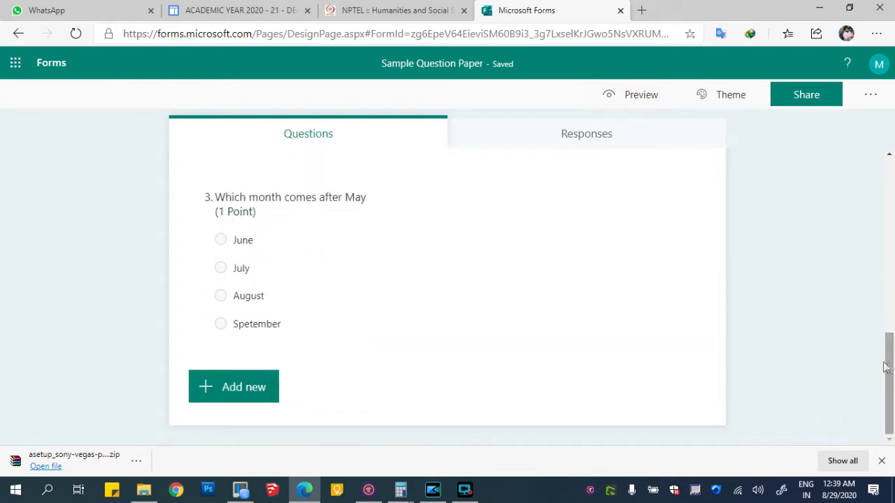
{"action": "left_click", "coordinate": [248, 388]}
{"action": "left_click", "coordinate": [355, 395]}
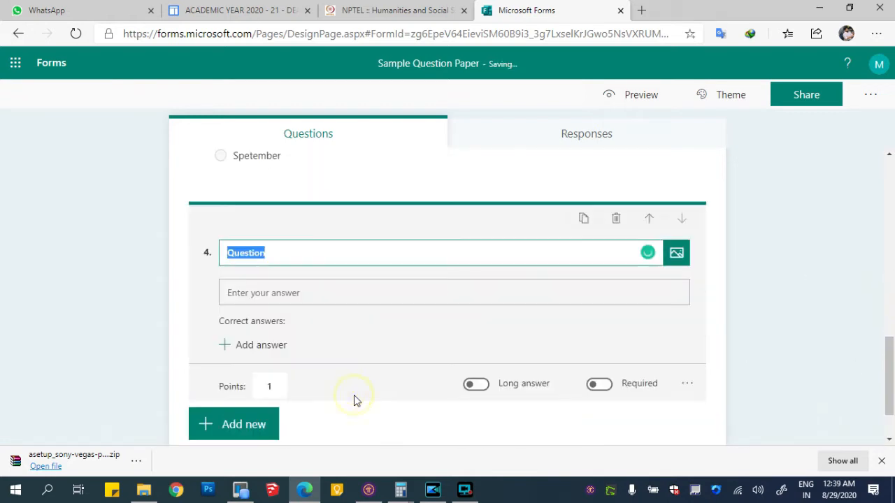
{"action": "type", "text": "W"}
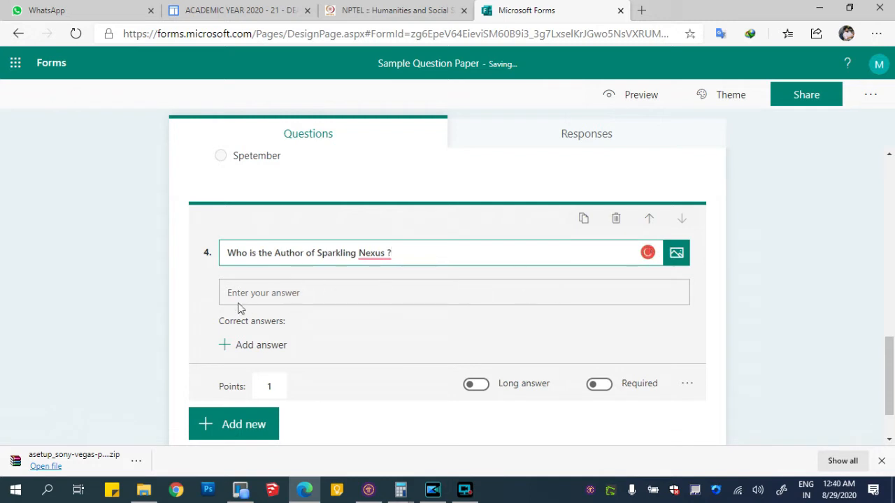
Add three accepted correct answers to the text question: the author's full name and two single-name variants
{"action": "left_click", "coordinate": [236, 345]}
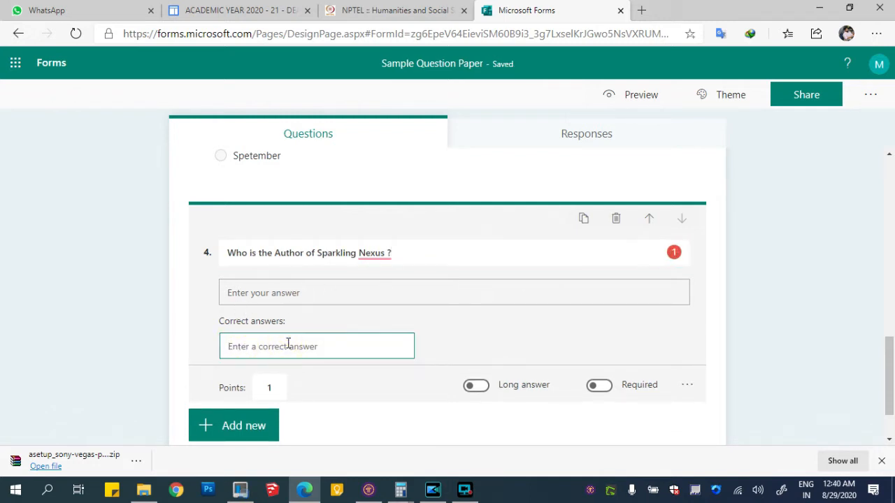
{"action": "type", "text": "Calyan Tey"}
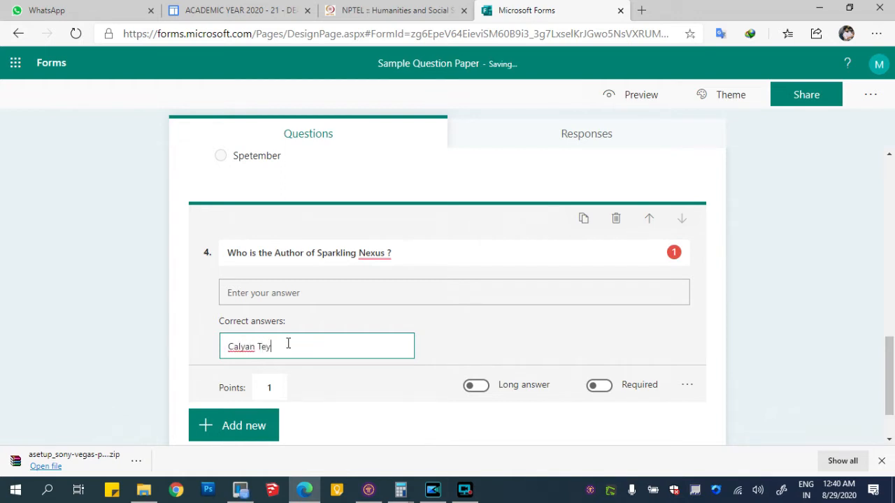
{"action": "left_click", "coordinate": [456, 354]}
{"action": "left_click", "coordinate": [356, 351]}
{"action": "type", "text": "kalyan"}
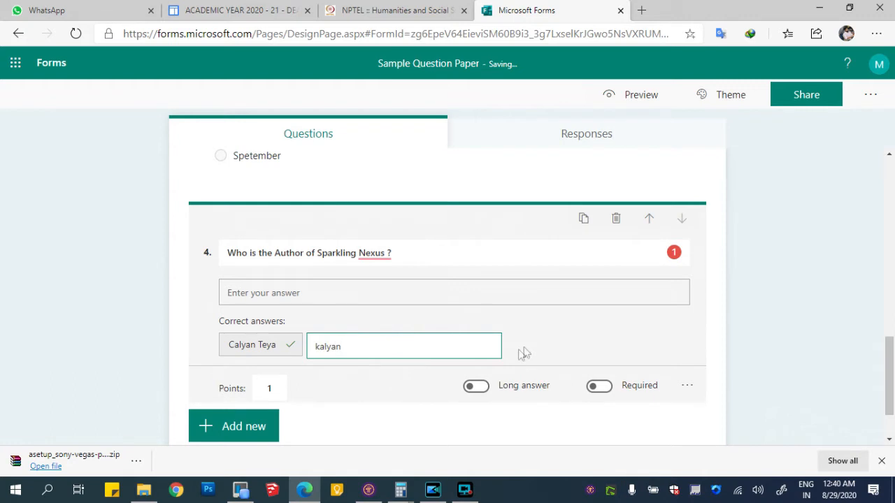
{"action": "left_click", "coordinate": [521, 355]}
{"action": "left_click", "coordinate": [406, 348]}
{"action": "type", "text": "teja"}
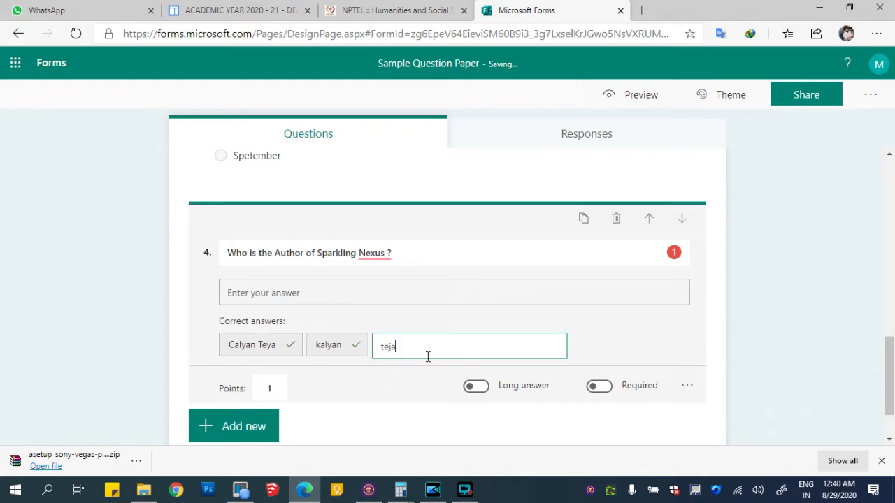
{"action": "left_click", "coordinate": [630, 357]}
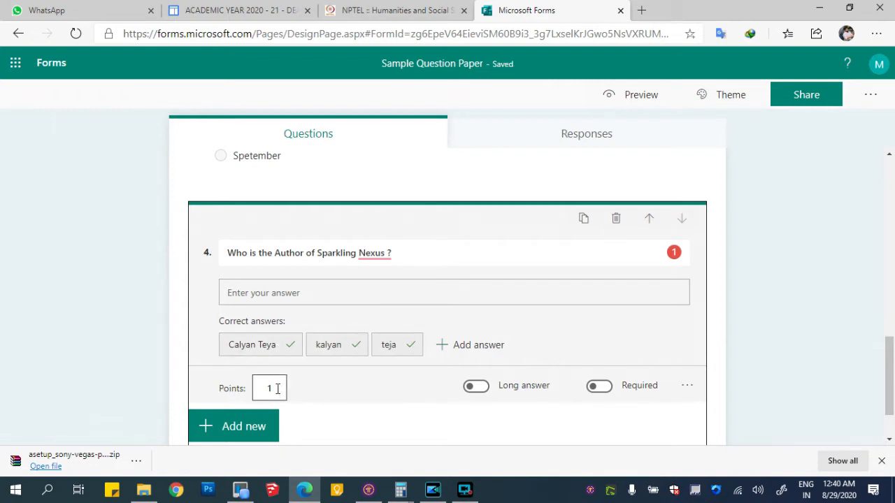
Turn on answer restrictions for the author question and look through the available number conditions
{"action": "left_click", "coordinate": [689, 392]}
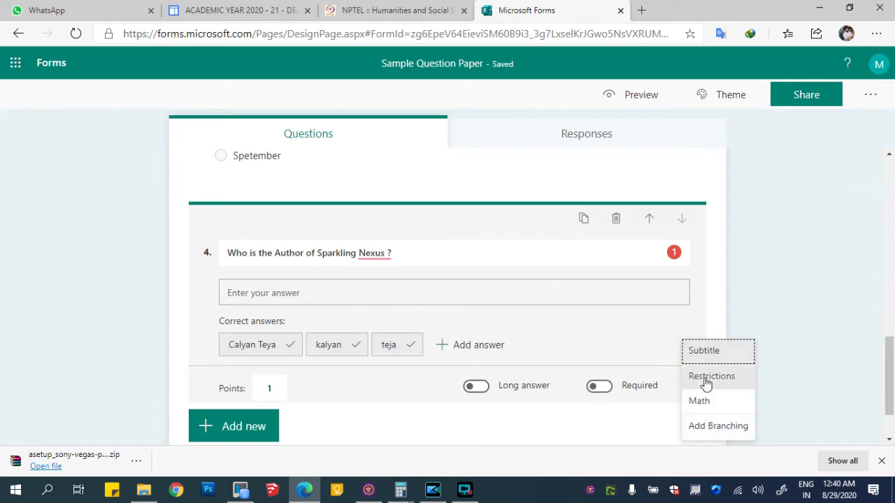
{"action": "left_click", "coordinate": [706, 379]}
{"action": "left_click", "coordinate": [413, 389]}
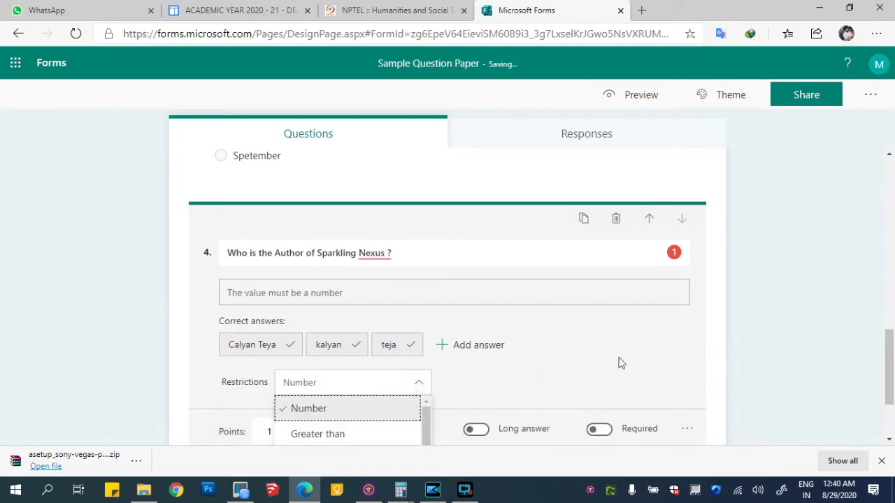
{"action": "left_click", "coordinate": [886, 358]}
{"action": "scroll", "coordinate": [403, 345], "scroll_direction": "up", "scroll_amount": 1}
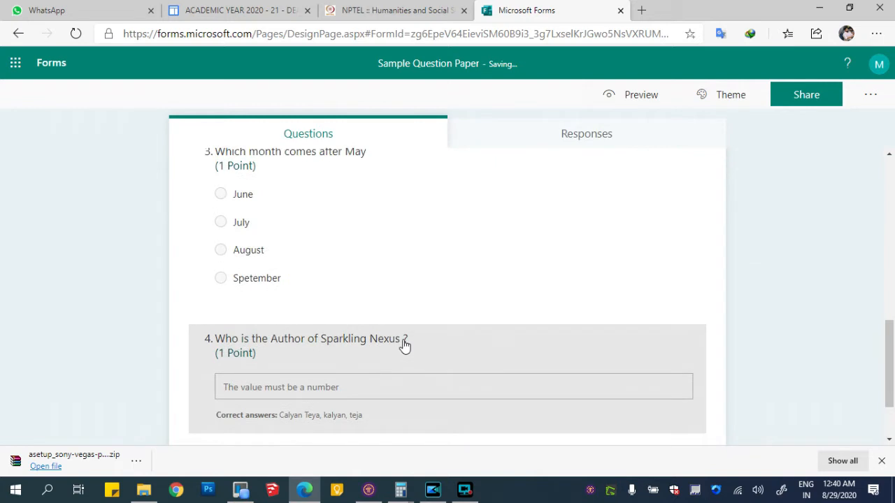
{"action": "left_click", "coordinate": [403, 343]}
{"action": "left_click", "coordinate": [427, 320]}
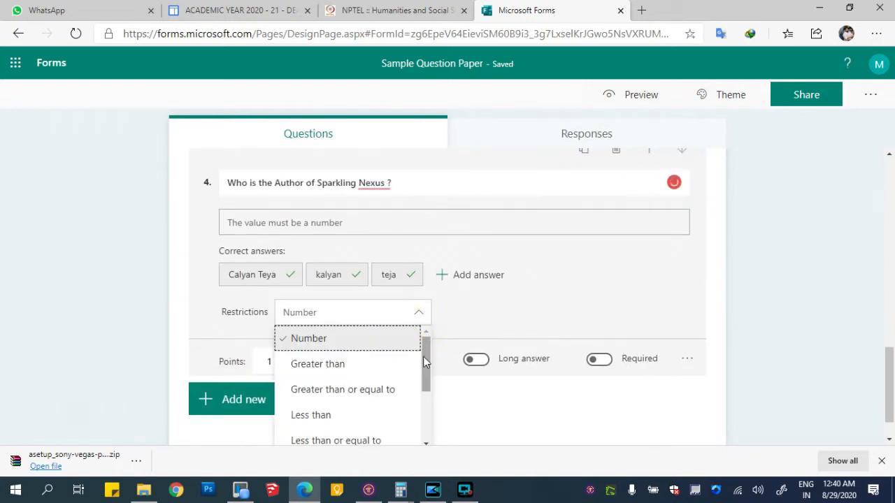
{"action": "left_click_drag", "start_coordinate": [423, 365], "coordinate": [425, 423]}
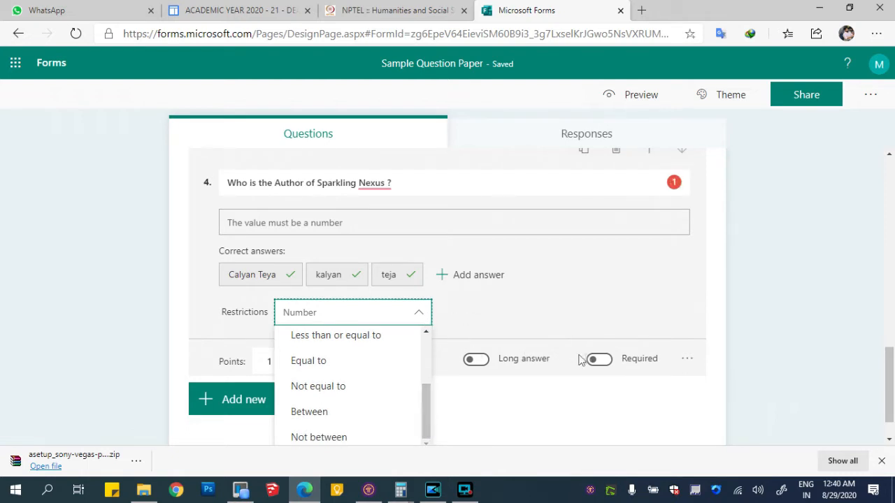
Remove the answer restrictions from the author question
{"action": "left_click", "coordinate": [681, 362]}
{"action": "left_click", "coordinate": [686, 361]}
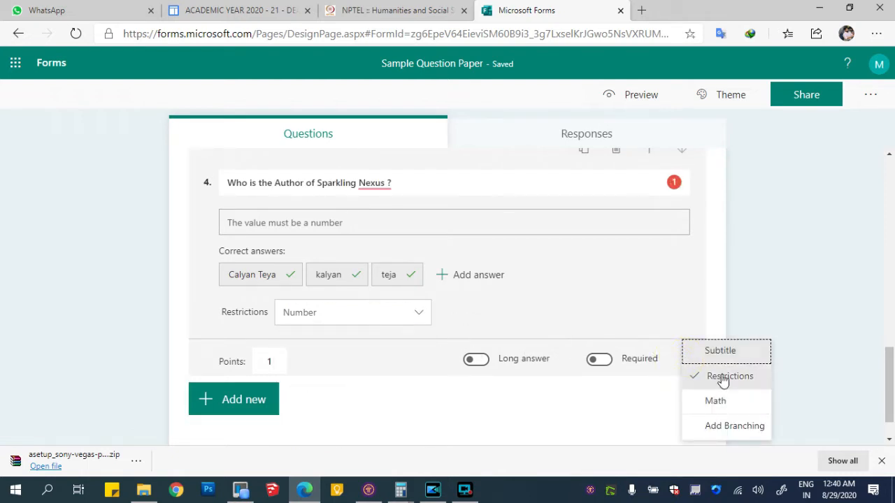
{"action": "left_click", "coordinate": [692, 376]}
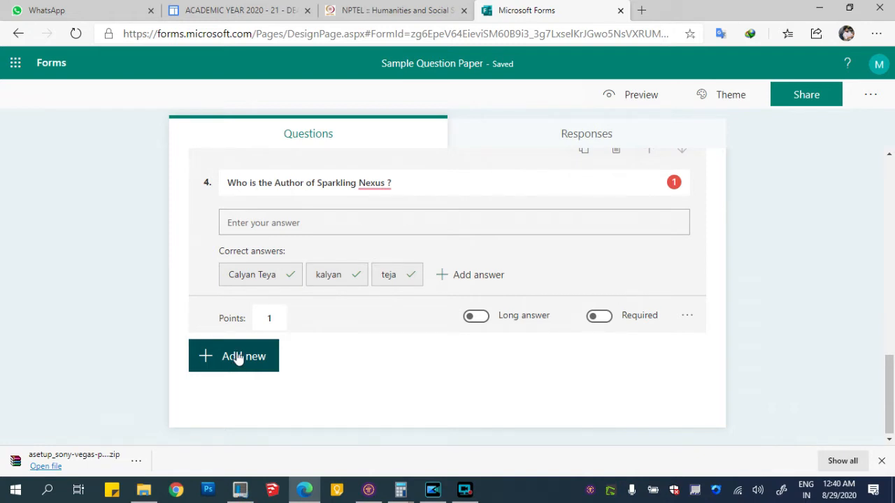
Add a file upload question below the author question and accept the creation of a OneDrive folder
{"action": "left_click", "coordinate": [237, 358]}
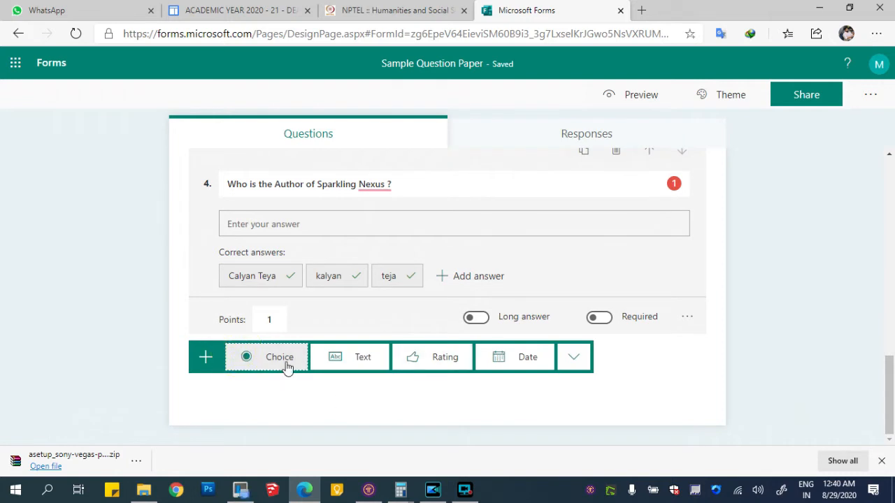
{"action": "left_click", "coordinate": [279, 409]}
{"action": "left_click", "coordinate": [220, 371]}
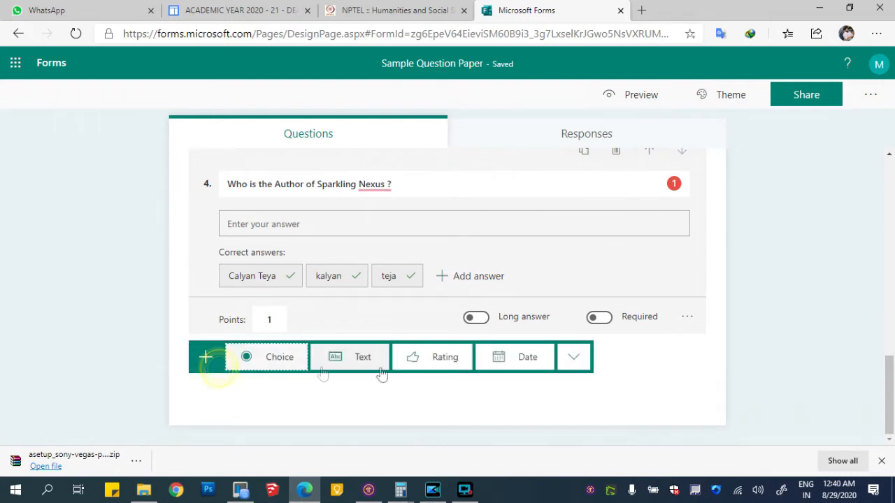
{"action": "left_click", "coordinate": [572, 359]}
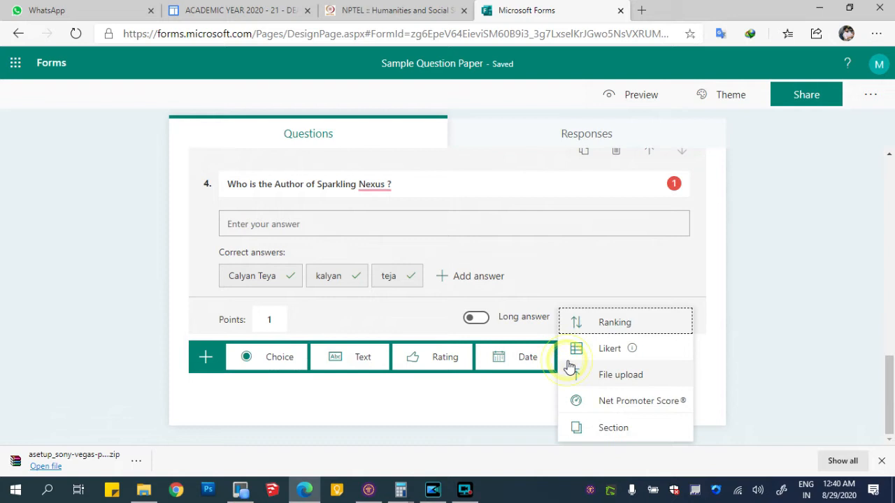
{"action": "left_click", "coordinate": [635, 376]}
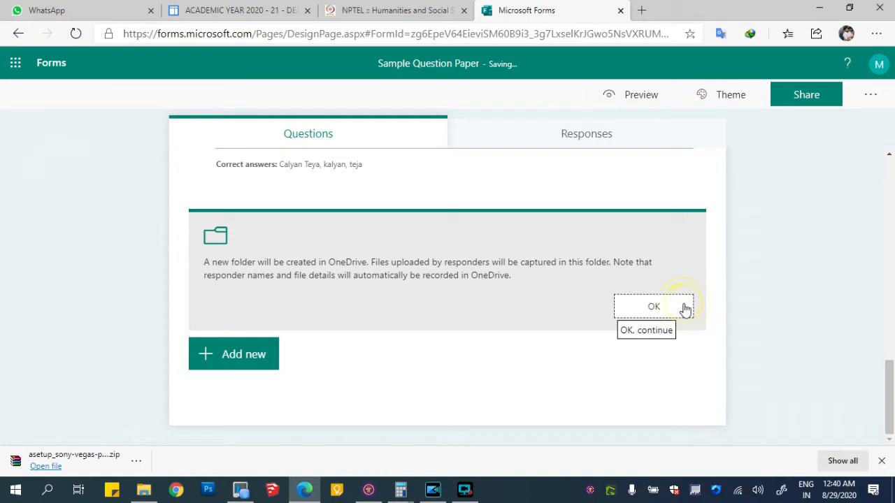
{"action": "left_click", "coordinate": [654, 307]}
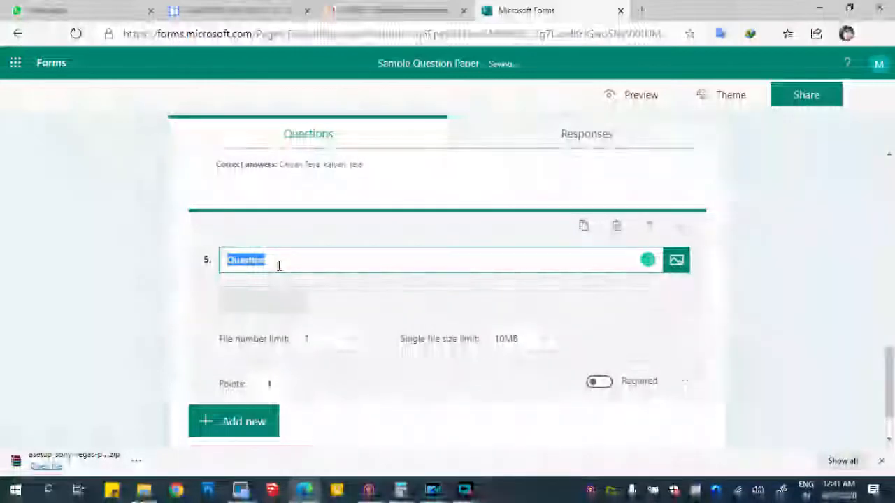
Enter "Please answer any one question" as the upload question's text and start a new line below it
{"action": "type", "text": "Please answer an"}
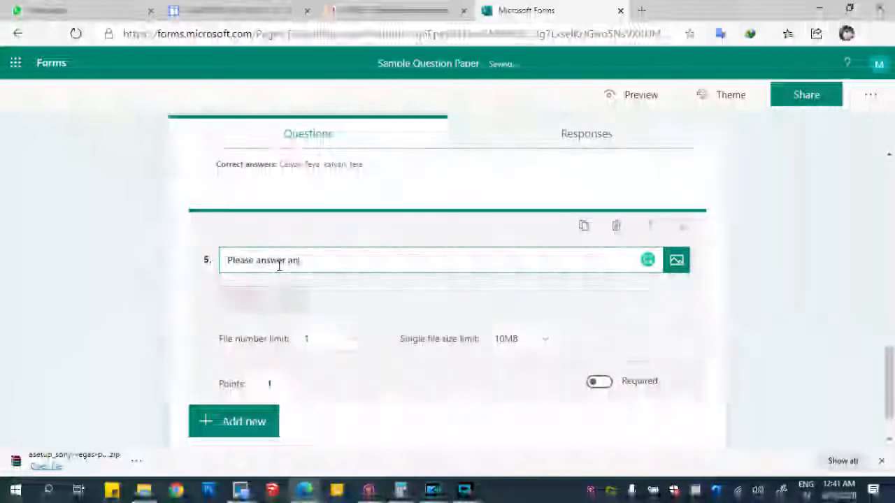
{"action": "type", "text": "y one questi"}
{"action": "type", "text": "on q"}
{"action": "key", "text": "BackSpace"}
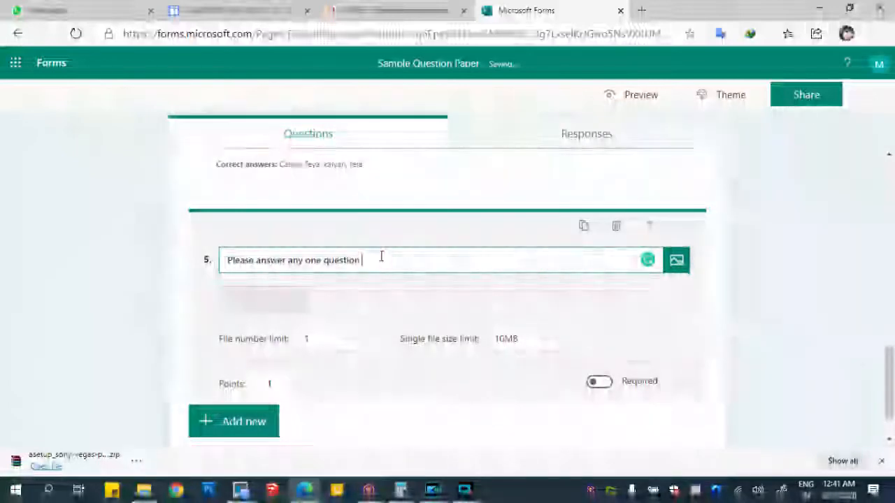
{"action": "left_click", "coordinate": [319, 298]}
{"action": "left_click", "coordinate": [364, 261]}
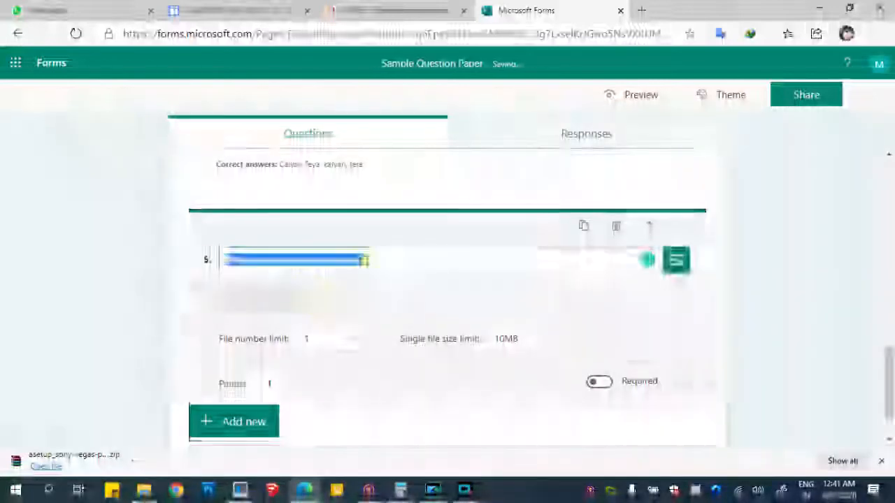
{"action": "left_click", "coordinate": [364, 261]}
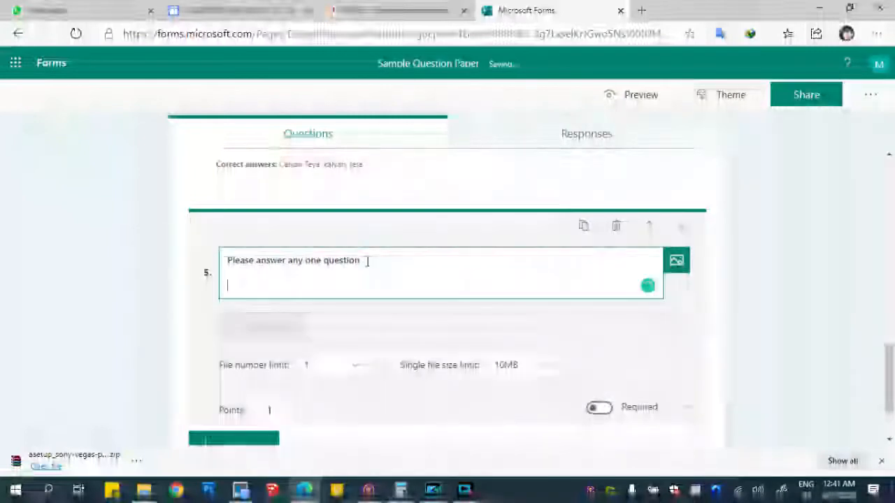
Add two numbered lines to the upload question: "1. explain camelton theory" and "2. Explain Colour theory"
{"action": "type", "text": "1. explain "}
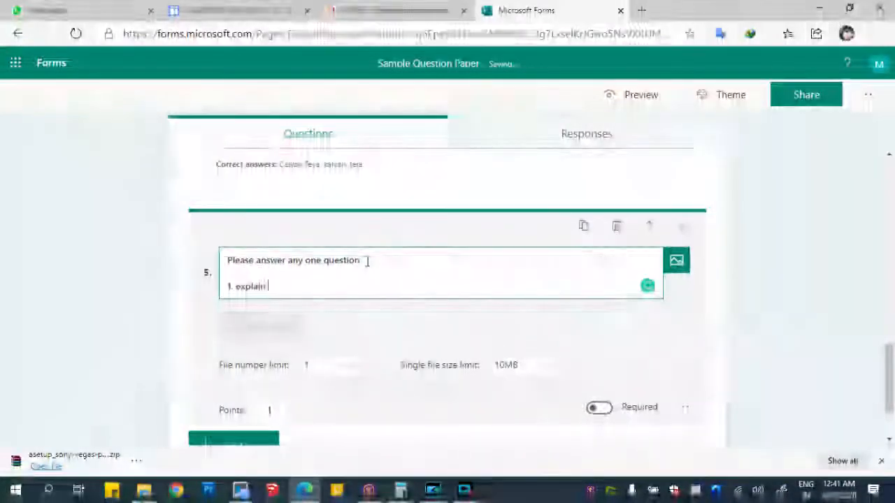
{"action": "type", "text": "camellion theory"}
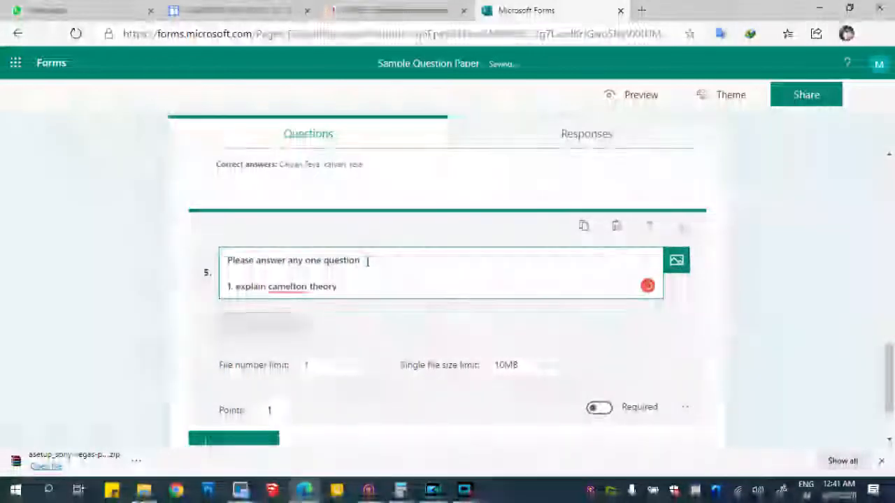
{"action": "left_click", "coordinate": [364, 286]}
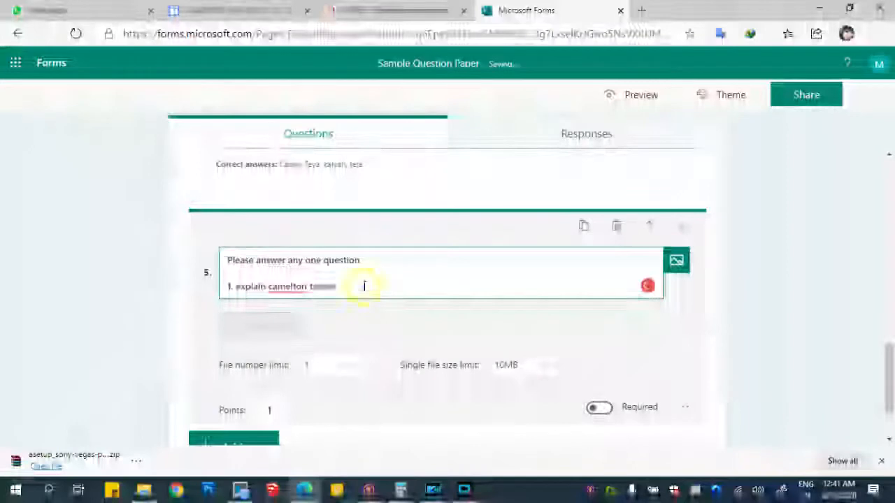
{"action": "key", "text": "Return"}
{"action": "type", "text": "2. Explain Colour theory"}
Capitalise "Explain" in the first numbered line and end both numbered lines with a question mark
{"action": "left_click", "coordinate": [237, 287]}
{"action": "key", "text": "BackSpace"}
{"action": "type", "text": "E"}
{"action": "left_click", "coordinate": [364, 289]}
{"action": "type", "text": "?"}
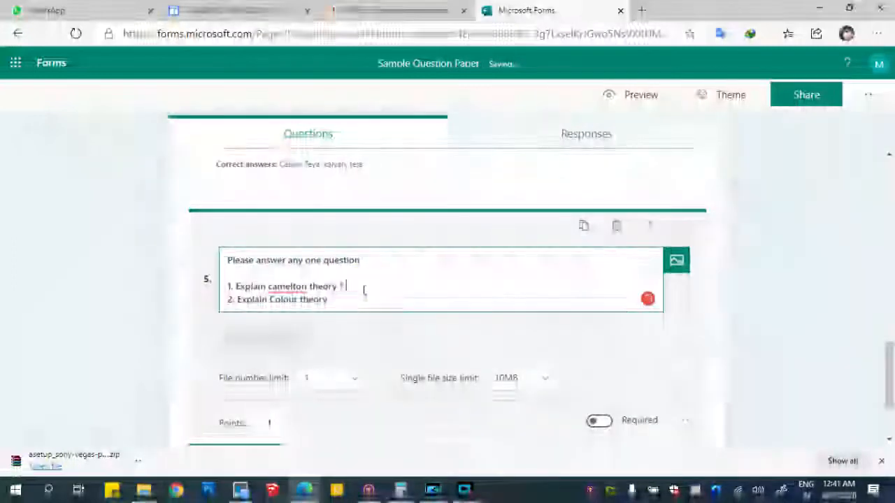
{"action": "left_click", "coordinate": [370, 298]}
{"action": "type", "text": "?"}
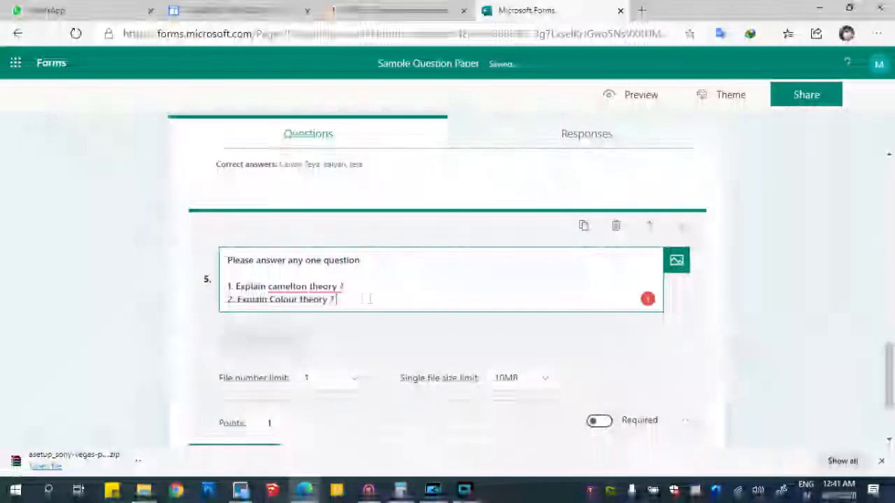
Examine the single file size limit options of the upload question, keeping 10MB
{"action": "double_click", "coordinate": [354, 342]}
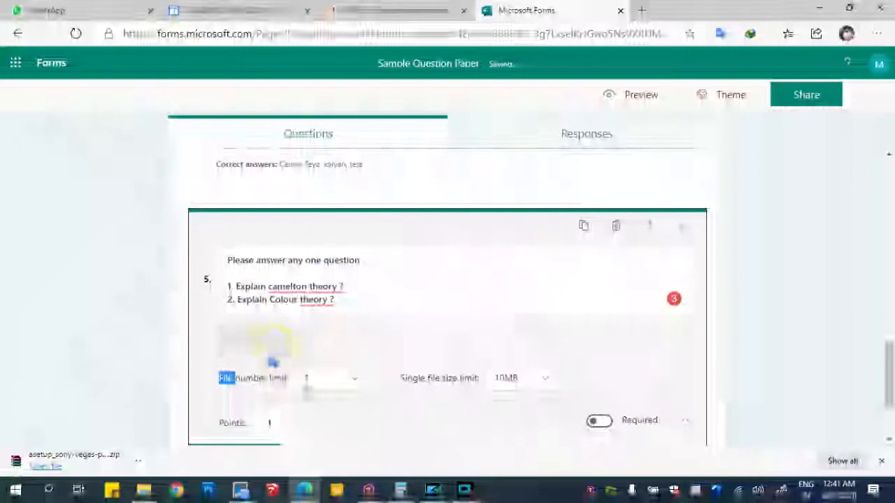
{"action": "left_click", "coordinate": [545, 378]}
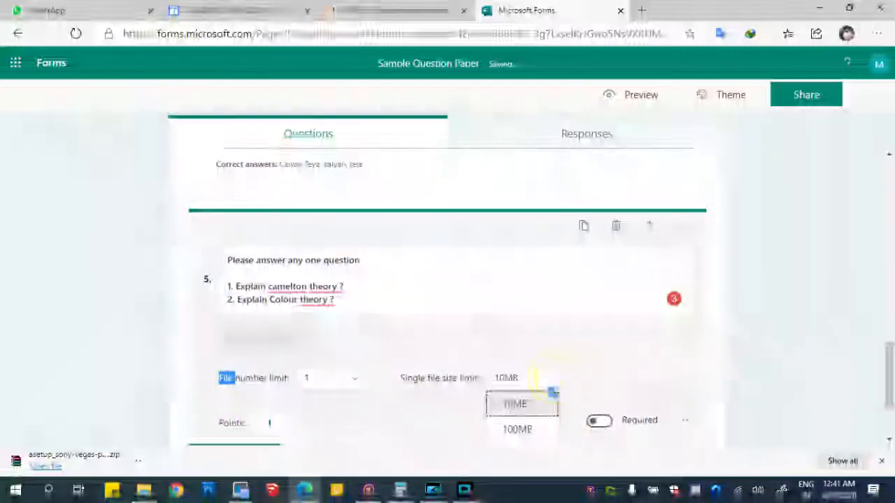
{"action": "left_click", "coordinate": [630, 370]}
{"action": "left_click", "coordinate": [493, 298]}
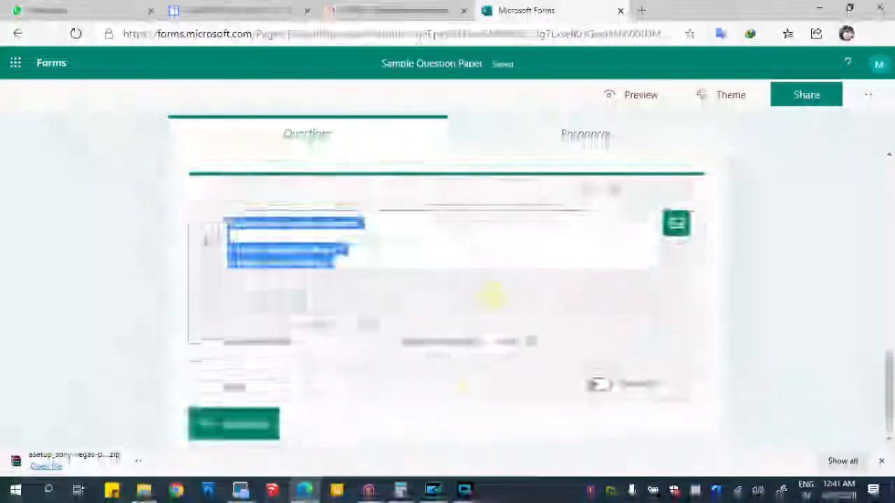
{"action": "left_click", "coordinate": [544, 341]}
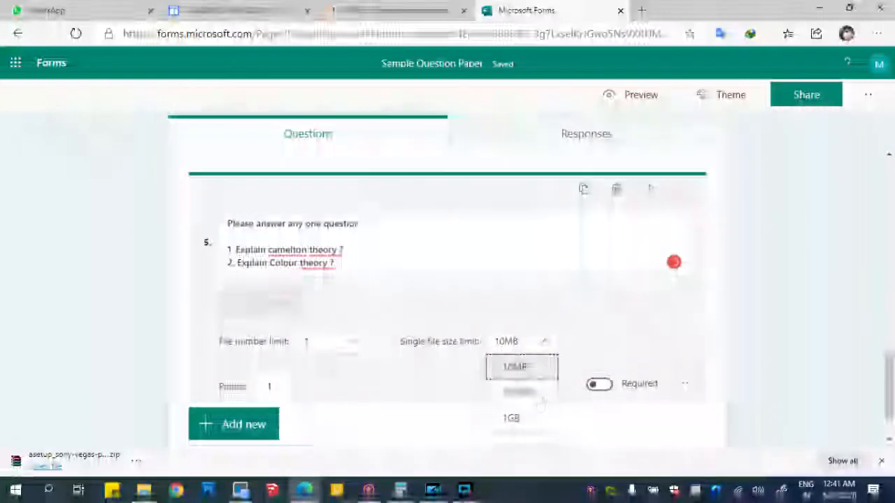
{"action": "left_click", "coordinate": [529, 372]}
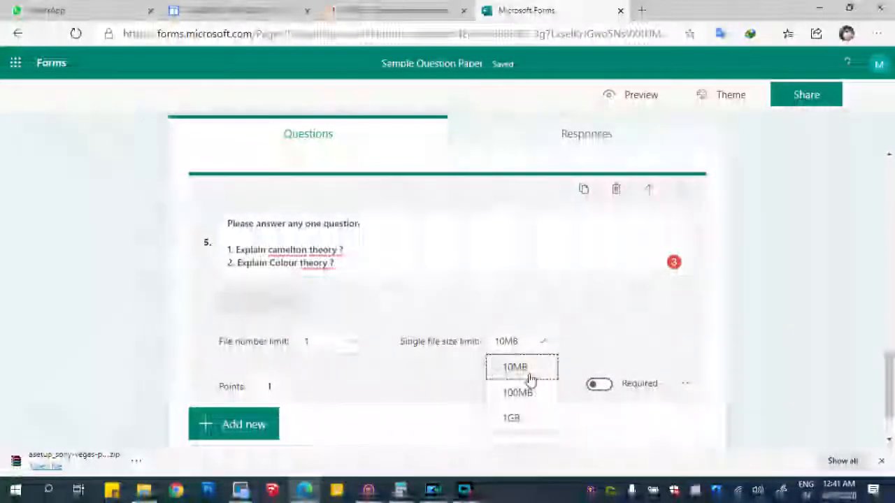
{"action": "left_click", "coordinate": [560, 310]}
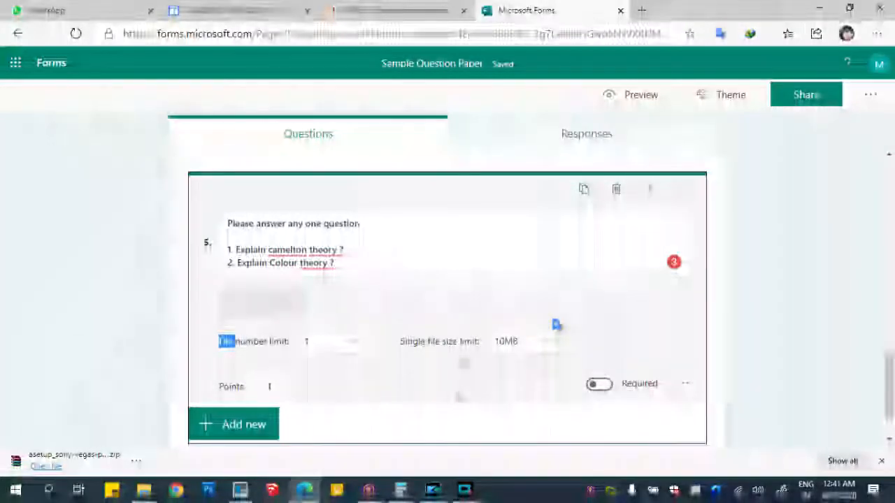
Set the upload question's points to 10
{"action": "left_click", "coordinate": [272, 388]}
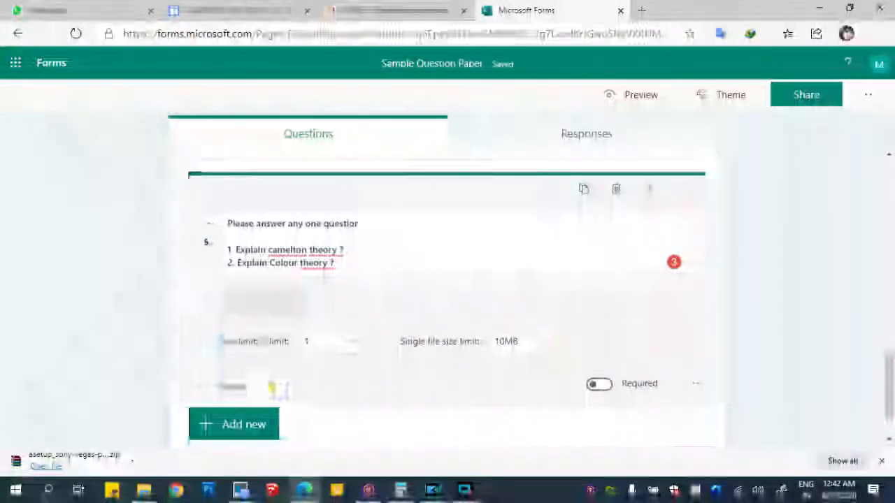
{"action": "type", "text": "10"}
{"action": "left_click", "coordinate": [467, 397]}
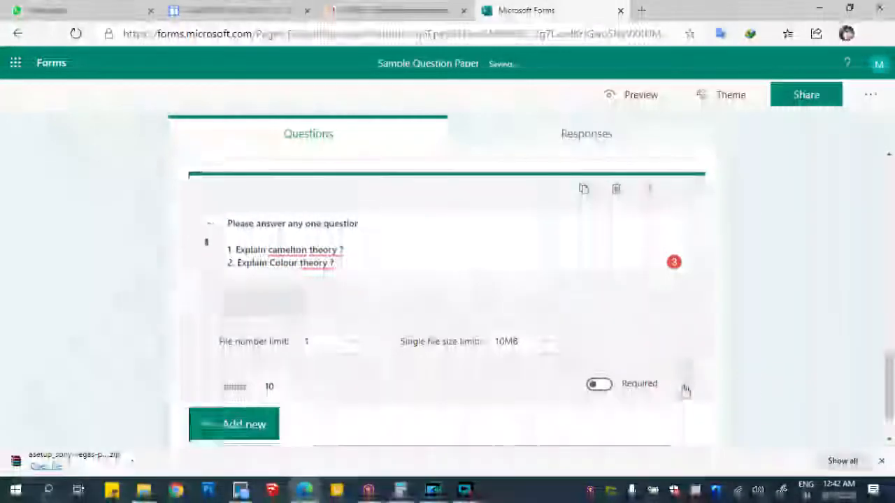
{"action": "left_click", "coordinate": [686, 383]}
{"action": "left_click", "coordinate": [601, 386]}
{"action": "left_click", "coordinate": [600, 386]}
Add a subtitle to the upload question reading "write on an A4 paper and uplaod the document as PDF"
{"action": "left_click", "coordinate": [686, 387]}
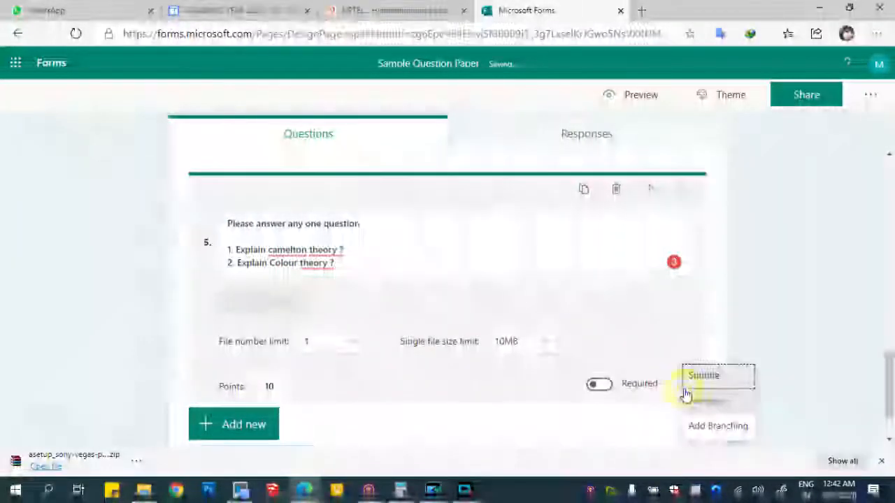
{"action": "left_click", "coordinate": [722, 376]}
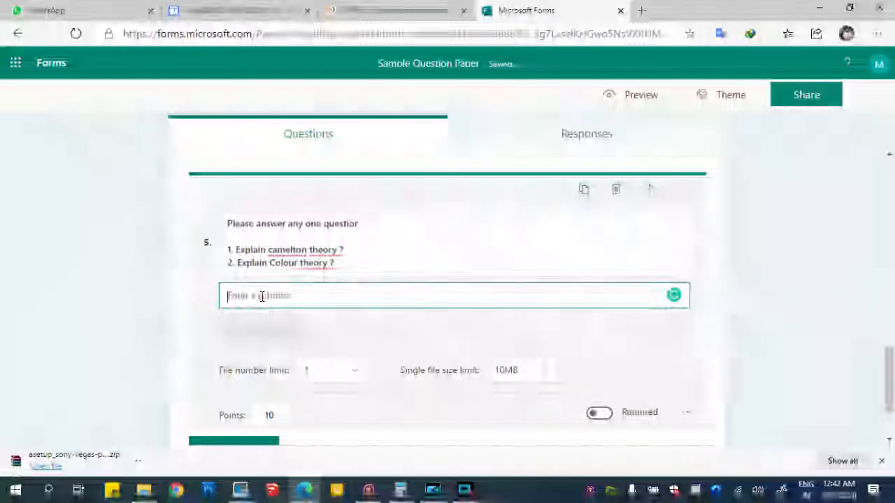
{"action": "type", "text": "wille on"}
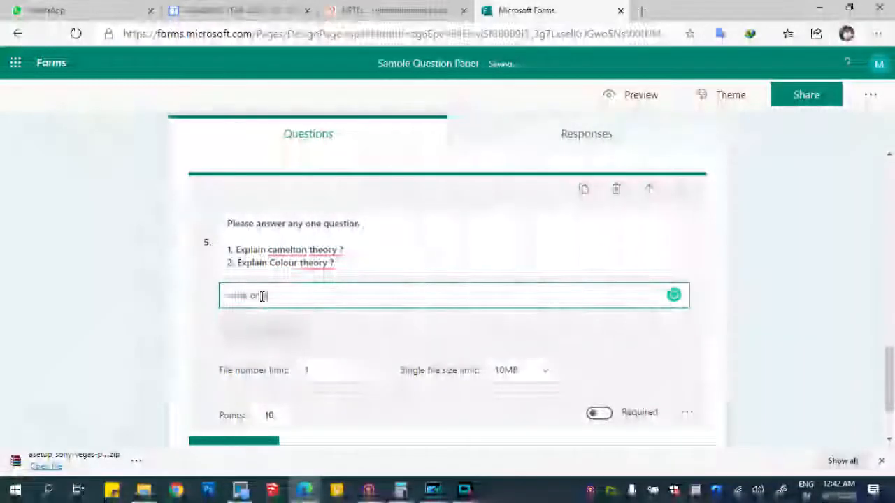
{"action": "type", "text": " an A4 paper and u"}
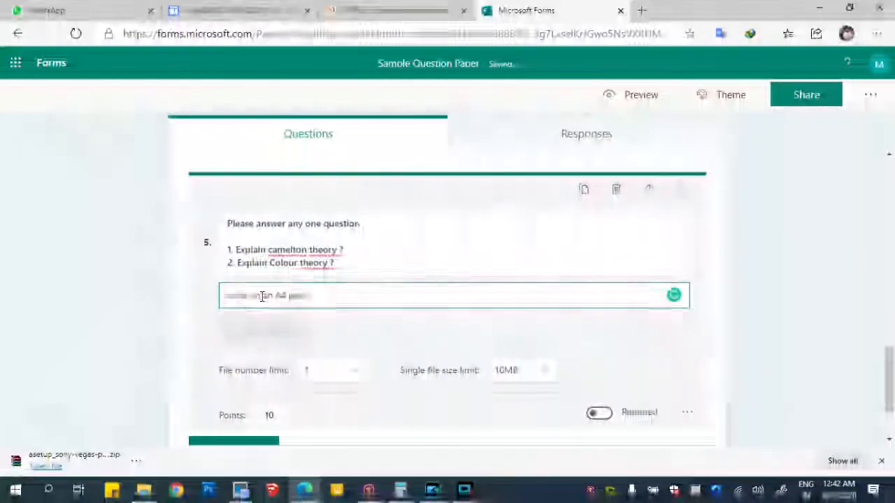
{"action": "type", "text": "he document as PDF"}
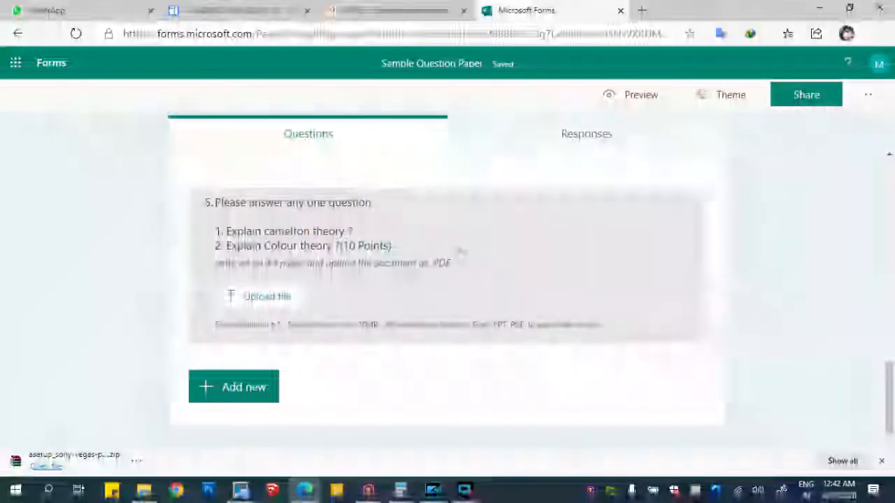
{"action": "left_click", "coordinate": [435, 256]}
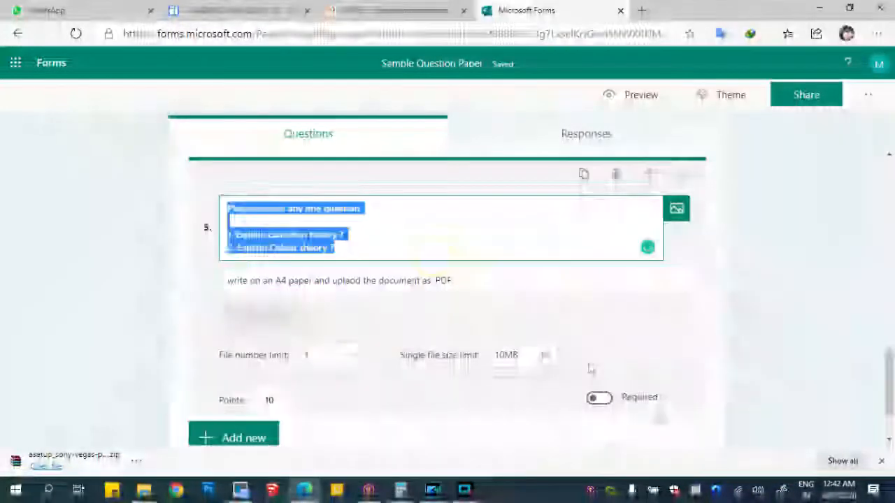
Restrict the file types accepted by the upload question to PDF
{"action": "left_click", "coordinate": [693, 398]}
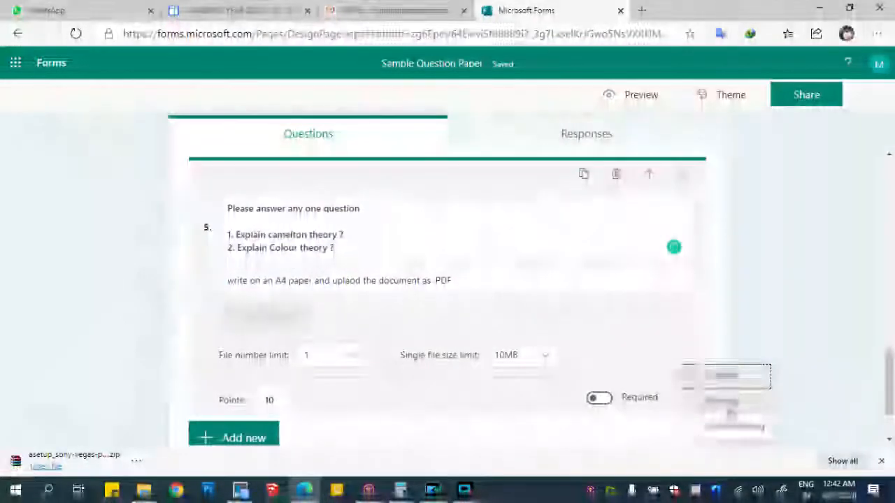
{"action": "left_click", "coordinate": [732, 404]}
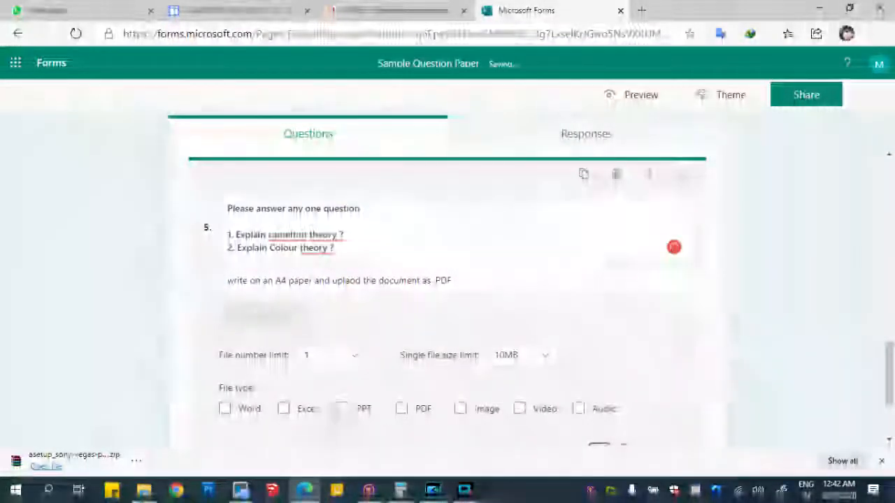
{"action": "left_click", "coordinate": [403, 410]}
Examine the additional question types that can be added below the upload question
{"action": "scroll", "coordinate": [420, 409], "scroll_direction": "down", "scroll_amount": 2}
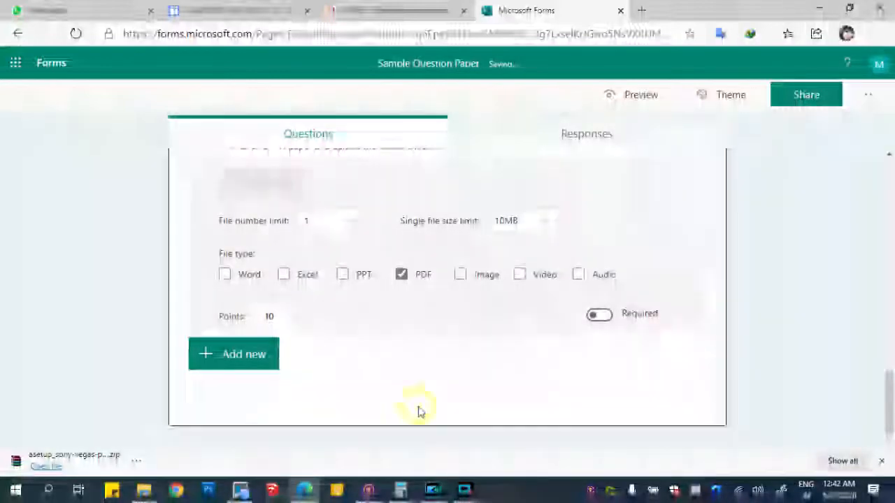
{"action": "left_click", "coordinate": [262, 359]}
{"action": "left_click", "coordinate": [575, 358]}
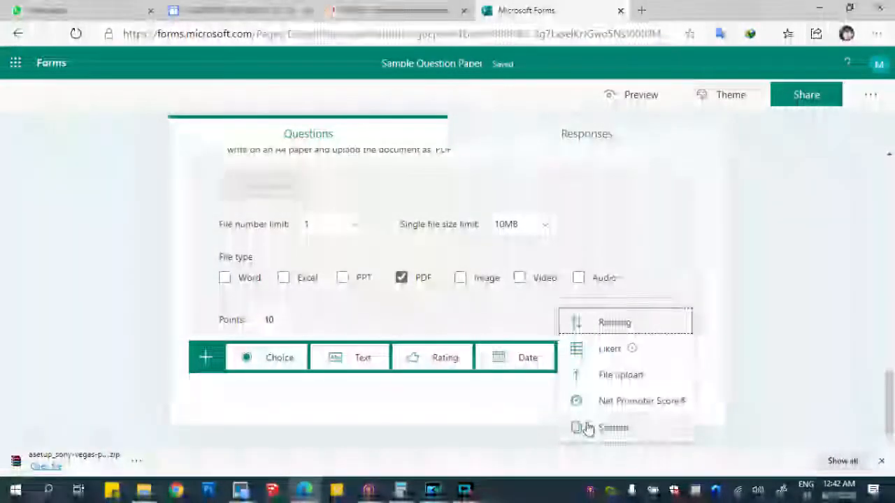
{"action": "left_click", "coordinate": [480, 418]}
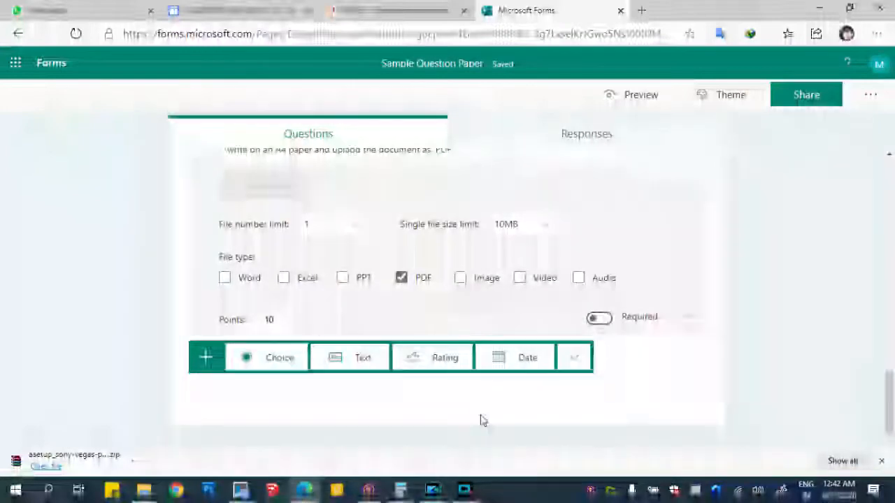
Look at the custom theme options and apply the plain orange colour theme to the quiz
{"action": "scroll", "coordinate": [522, 323], "scroll_direction": "up", "scroll_amount": 12}
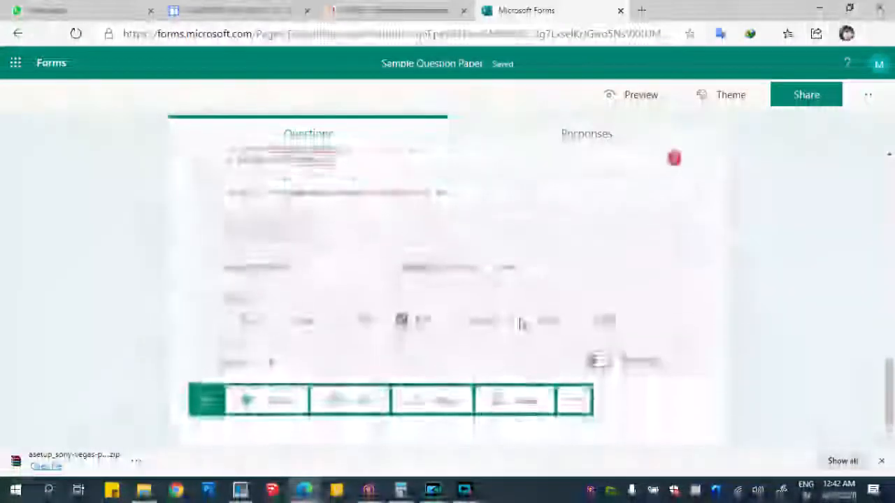
{"action": "scroll", "coordinate": [439, 364], "scroll_direction": "up", "scroll_amount": 5}
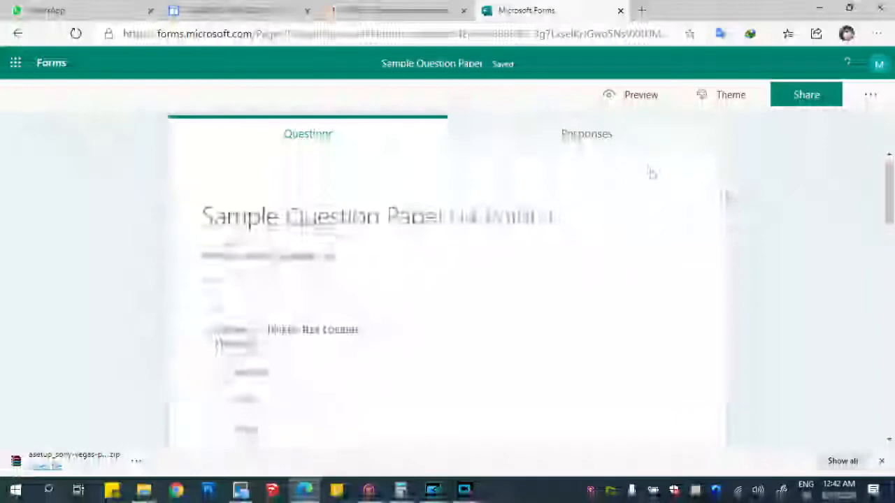
{"action": "left_click", "coordinate": [761, 101]}
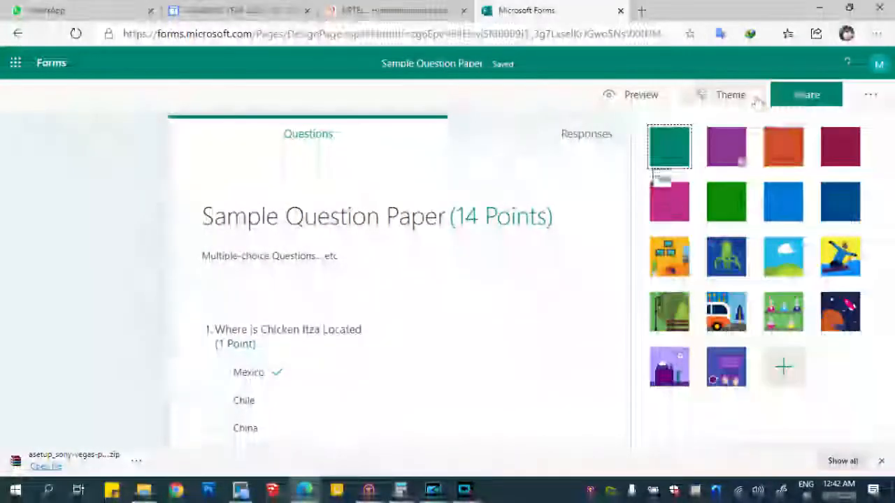
{"action": "left_click", "coordinate": [785, 366]}
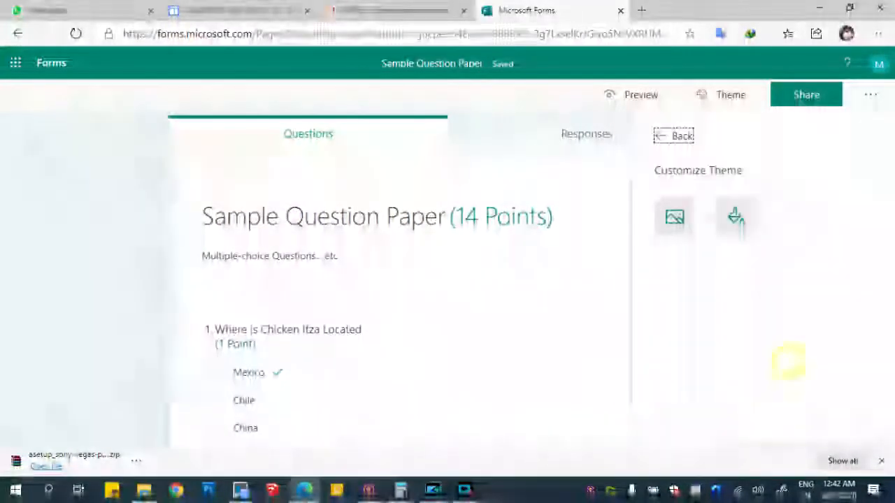
{"action": "left_click", "coordinate": [660, 138]}
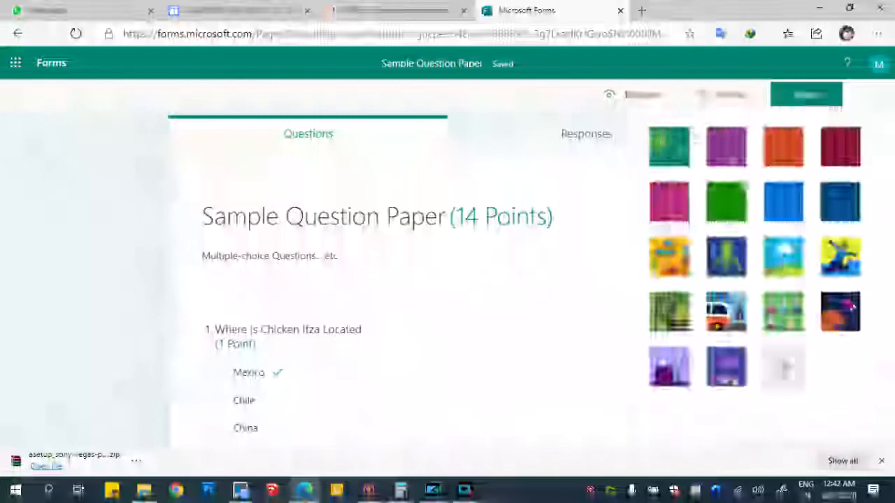
{"action": "left_click", "coordinate": [782, 159]}
Turn off showing results automatically in the quiz settings
{"action": "left_click", "coordinate": [867, 100]}
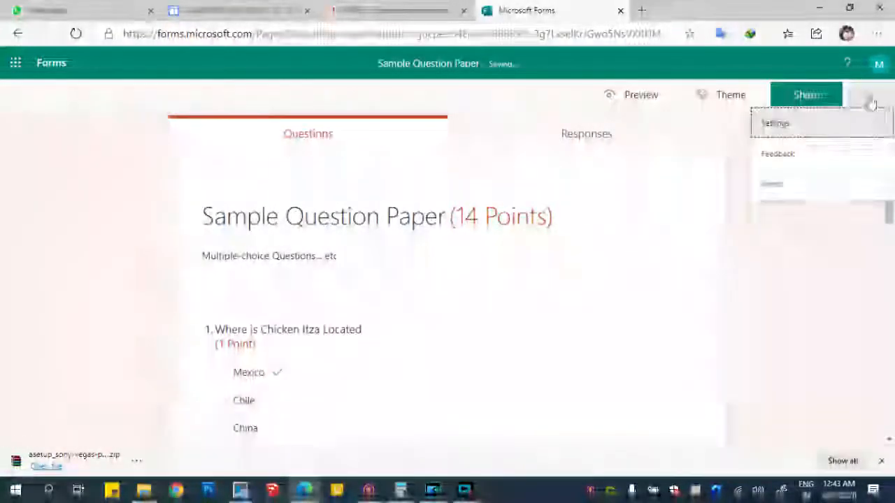
{"action": "left_click", "coordinate": [808, 123]}
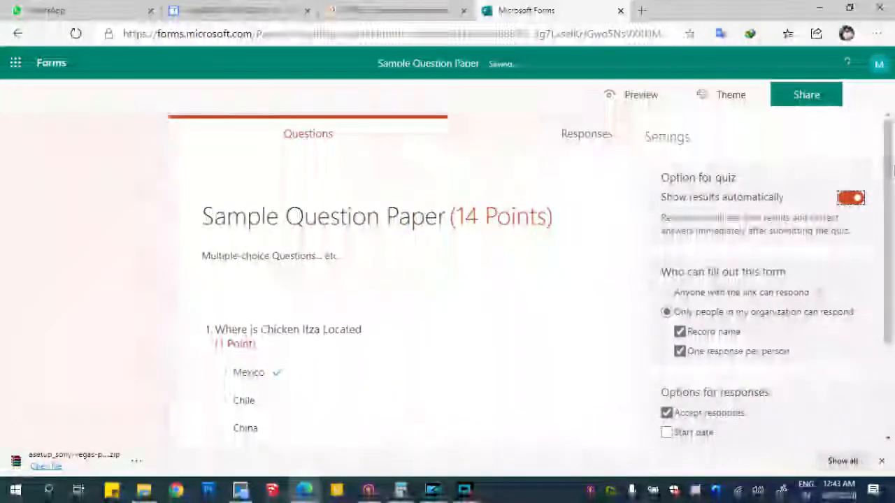
{"action": "left_click", "coordinate": [868, 100]}
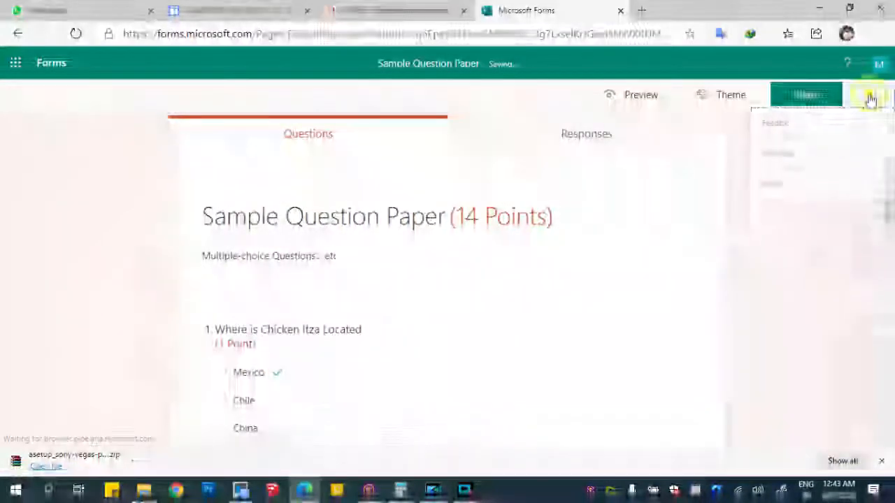
{"action": "left_click", "coordinate": [780, 130]}
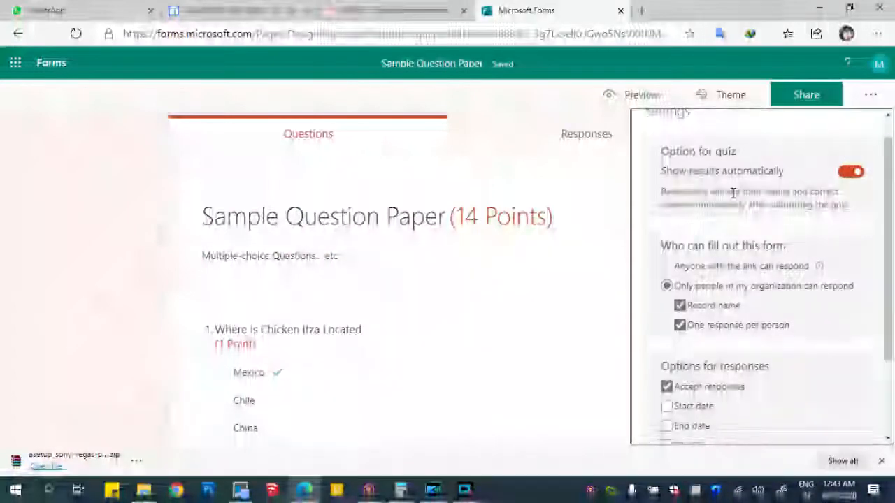
{"action": "left_click", "coordinate": [854, 173]}
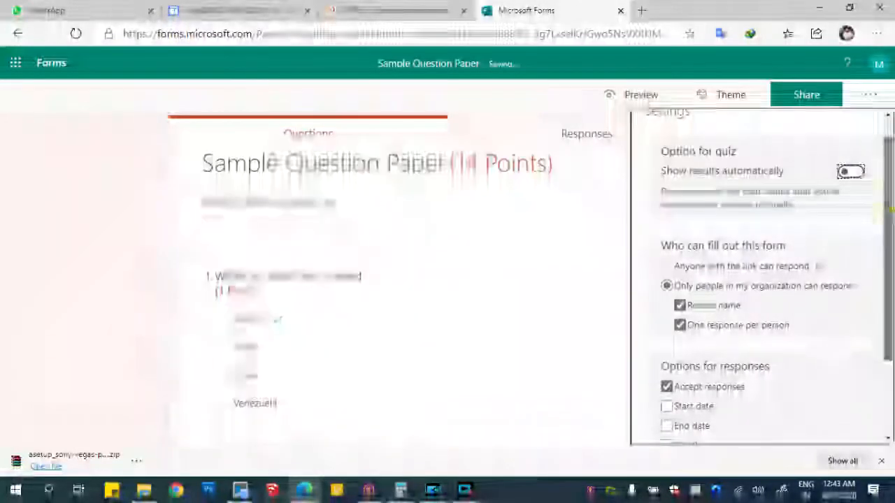
Switch the Accept responses option off and back on
{"action": "scroll", "coordinate": [879, 216], "scroll_direction": "down", "scroll_amount": 1}
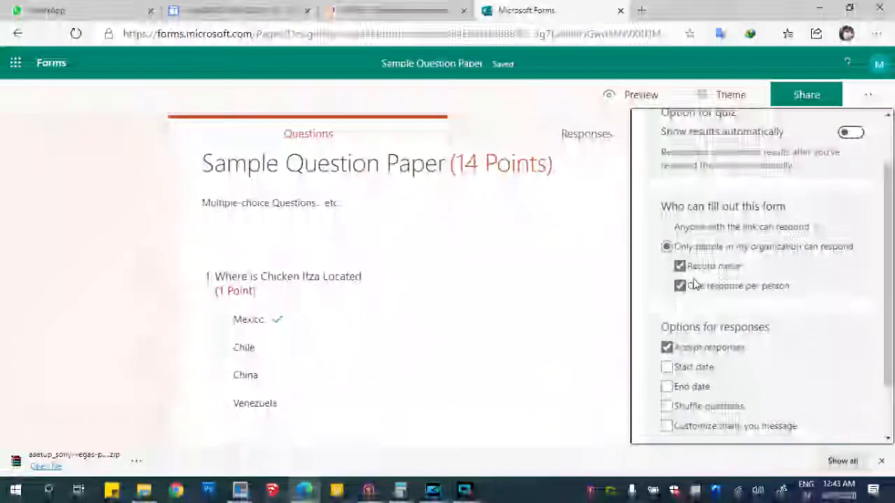
{"action": "scroll", "coordinate": [691, 295], "scroll_direction": "down", "scroll_amount": 1}
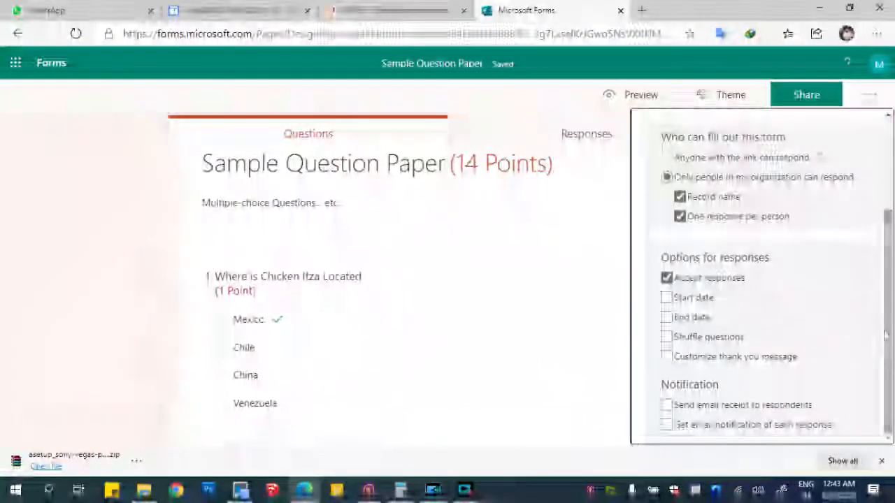
{"action": "left_click", "coordinate": [668, 278]}
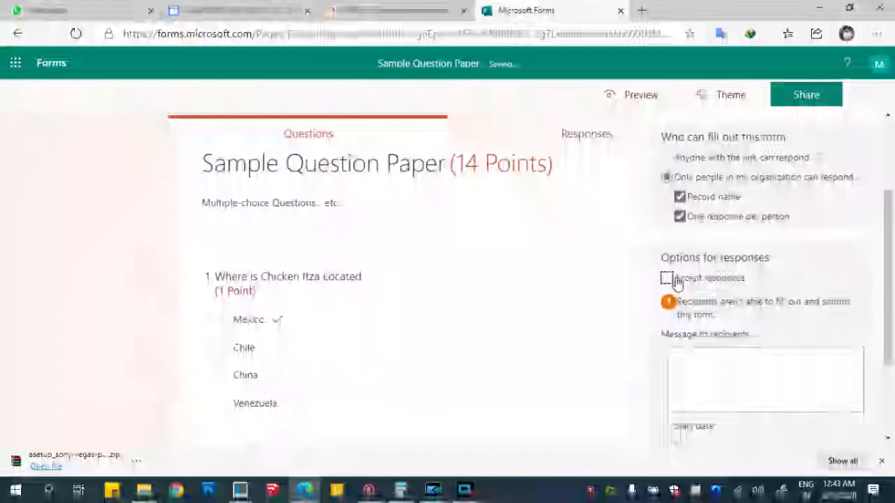
{"action": "left_click", "coordinate": [671, 279]}
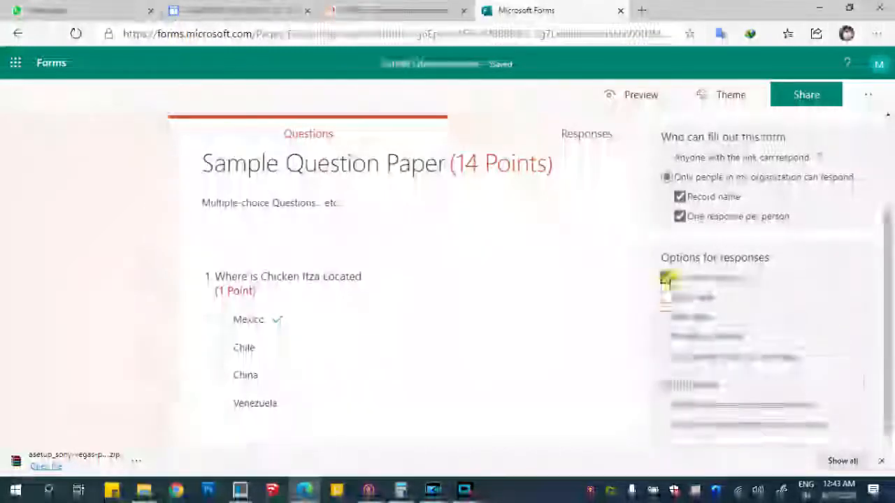
Enable both a start date and an end date for responses, starting 8/29/2020 at 1:00 AM
{"action": "left_click", "coordinate": [668, 298]}
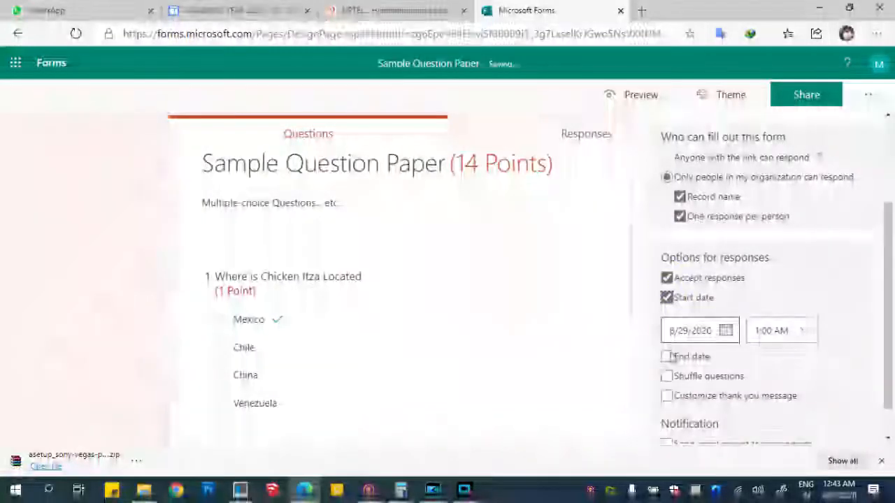
{"action": "left_click", "coordinate": [668, 356]}
{"action": "scroll", "coordinate": [672, 357], "scroll_direction": "down", "scroll_amount": 1}
{"action": "left_click", "coordinate": [794, 276]}
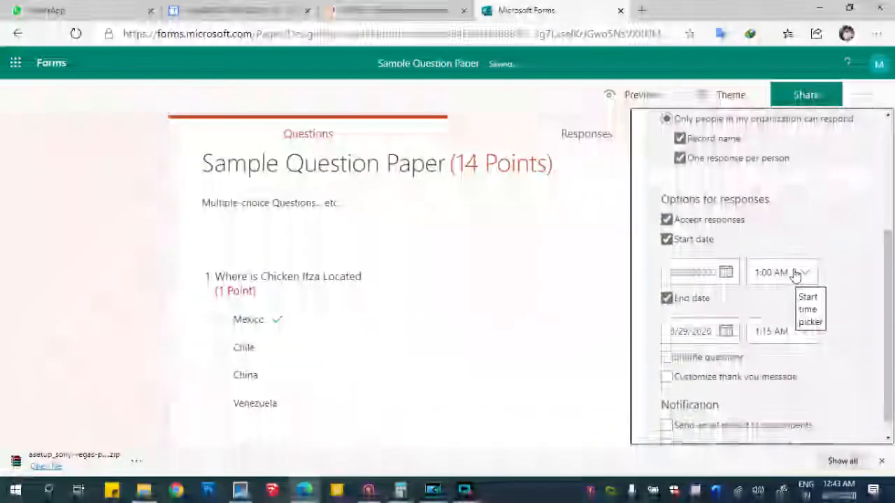
{"action": "left_click", "coordinate": [698, 277]}
{"action": "left_click", "coordinate": [833, 259]}
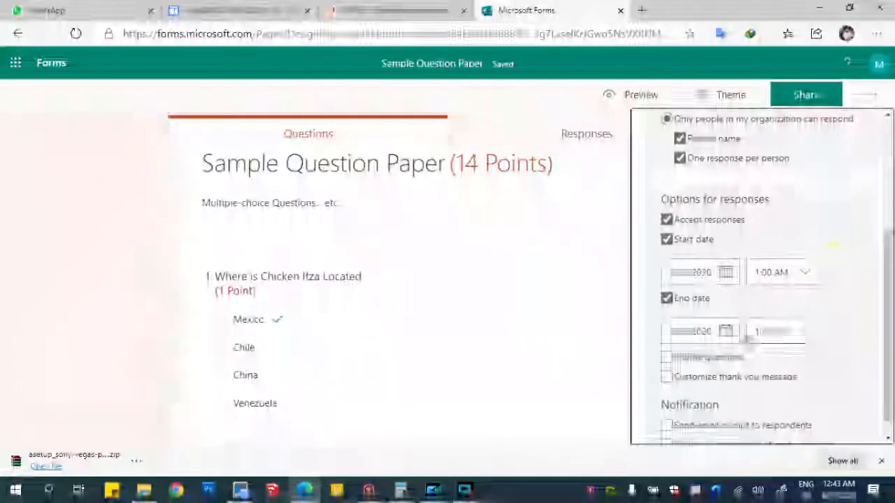
Keep 8/29/2020 as the end date and set the end time to 2:00 AM
{"action": "left_click", "coordinate": [726, 333]}
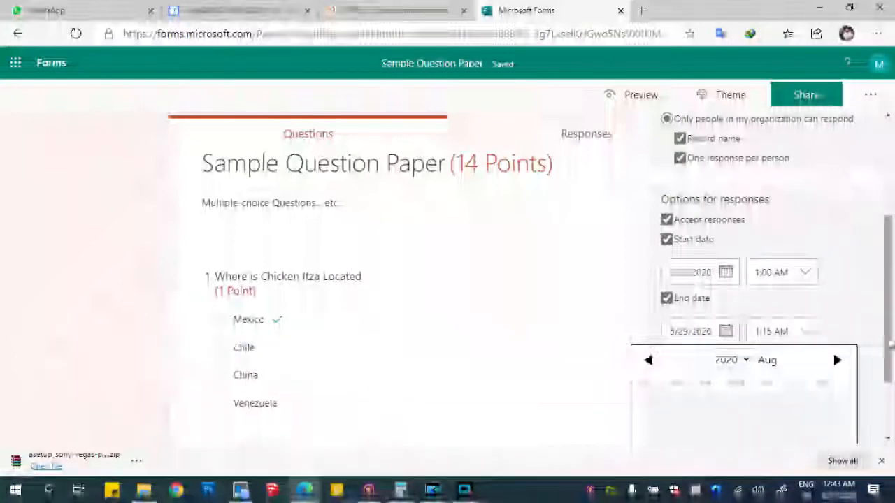
{"action": "left_click", "coordinate": [860, 319]}
{"action": "left_click", "coordinate": [812, 333]}
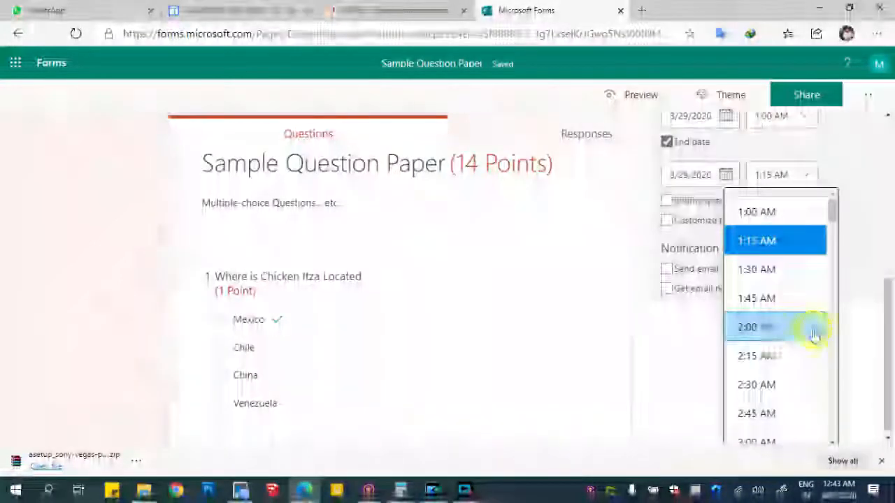
{"action": "left_click", "coordinate": [802, 320]}
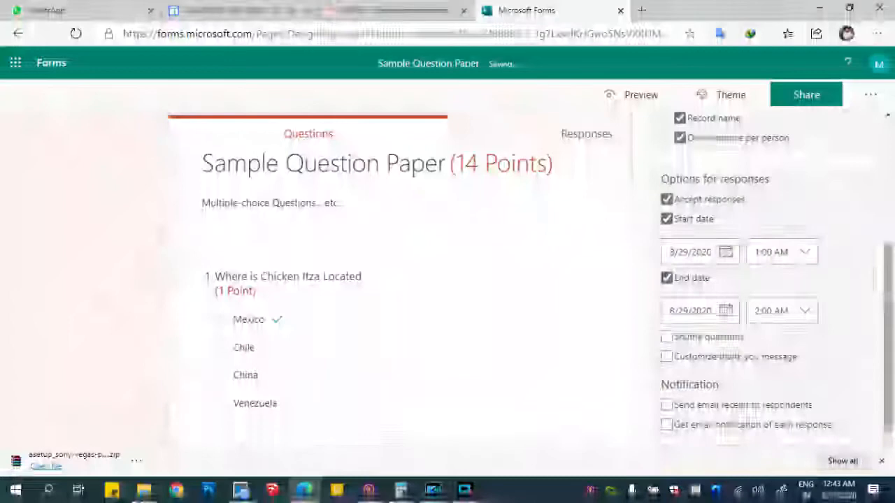
Enable Shuffle questions with the Lock questions option covering questions 1 to 5
{"action": "left_click", "coordinate": [667, 339]}
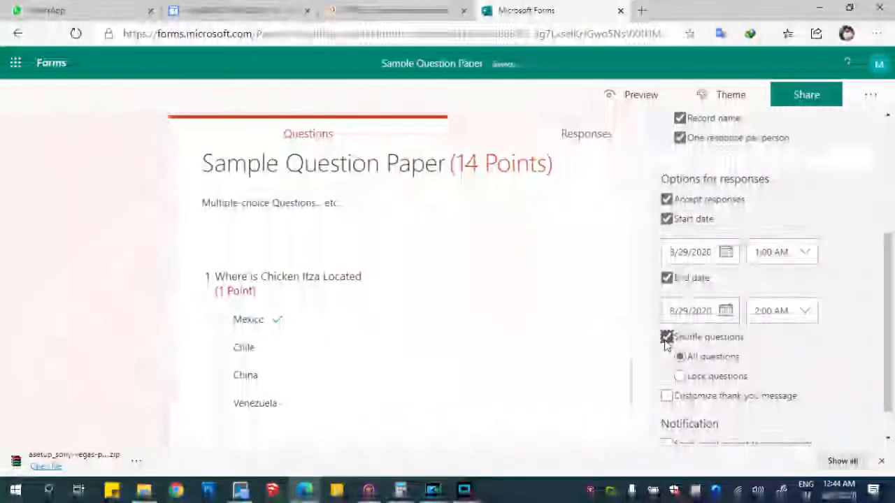
{"action": "scroll", "coordinate": [710, 343], "scroll_direction": "down", "scroll_amount": 1}
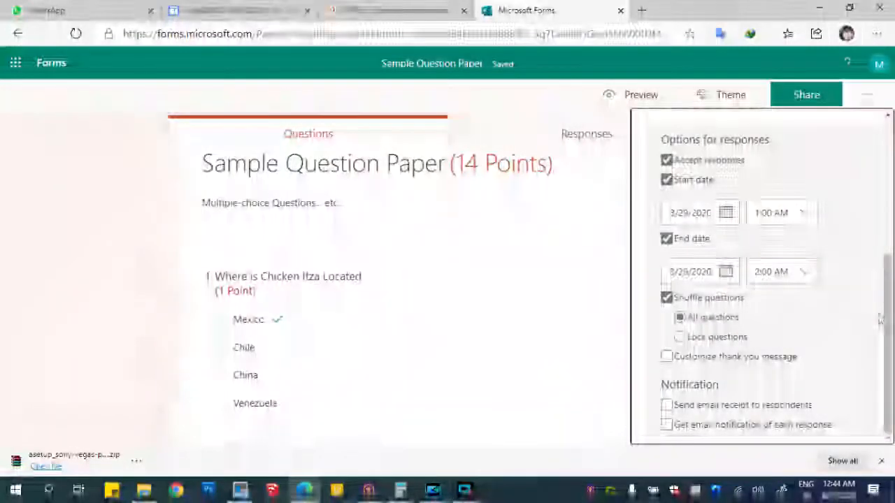
{"action": "left_click", "coordinate": [680, 337]}
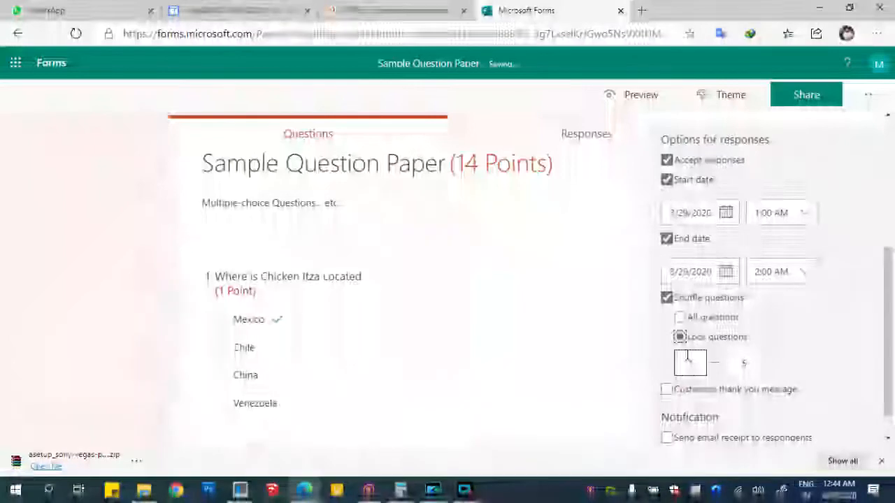
{"action": "double_click", "coordinate": [689, 357]}
{"action": "type", "text": "5"}
{"action": "left_click", "coordinate": [780, 360]}
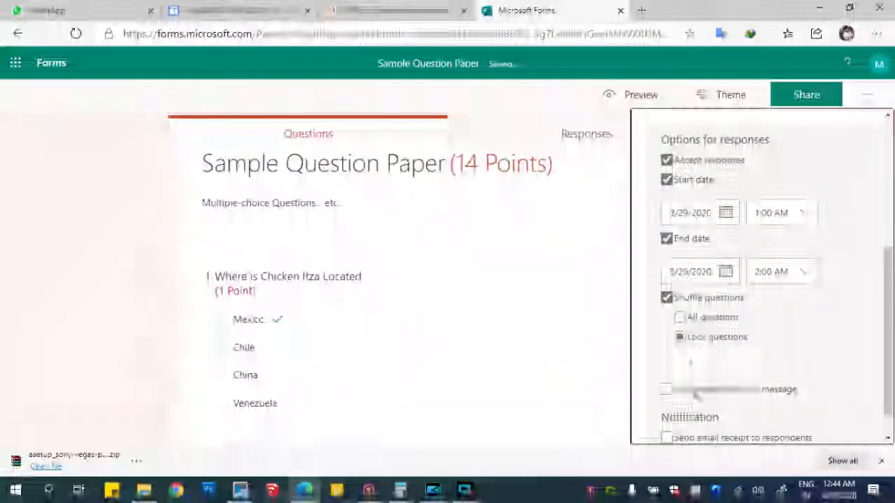
Enable a custom thank you message reading "Your response was submitted, we will get back to you soon"
{"action": "scroll", "coordinate": [884, 375], "scroll_direction": "down", "scroll_amount": 1}
{"action": "left_click", "coordinate": [667, 357]}
{"action": "triple_click", "coordinate": [812, 381]}
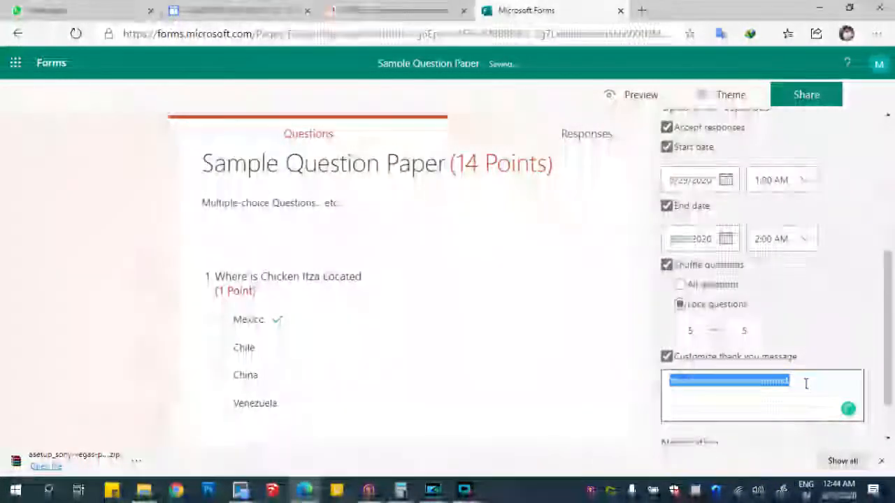
{"action": "type", "text": "thanks"}
{"action": "key", "text": "BackSpace"}
{"action": "key", "text": "BackSpace"}
{"action": "key", "text": "BackSpace"}
{"action": "key", "text": "BackSpace"}
{"action": "key", "text": "BackSpace"}
{"action": "key", "text": "BackSpace"}
{"action": "type", "text": "ma"}
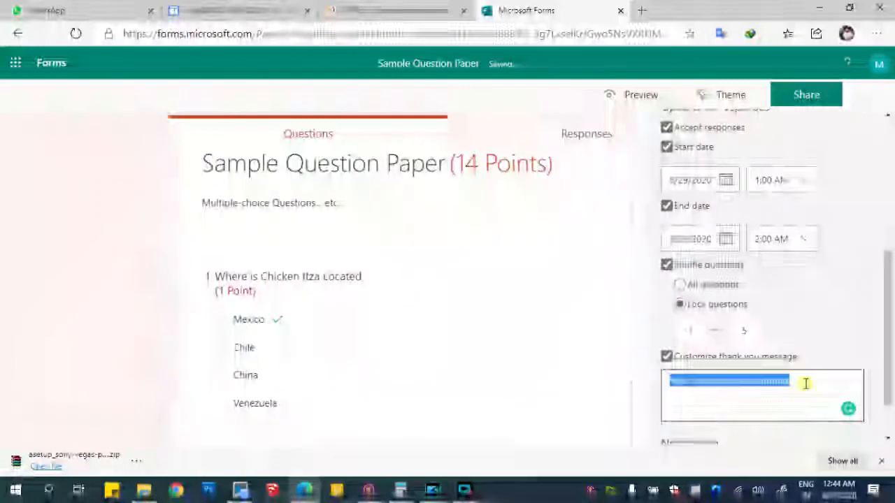
{"action": "left_click", "coordinate": [806, 384]}
{"action": "type", "text": "We will get back"}
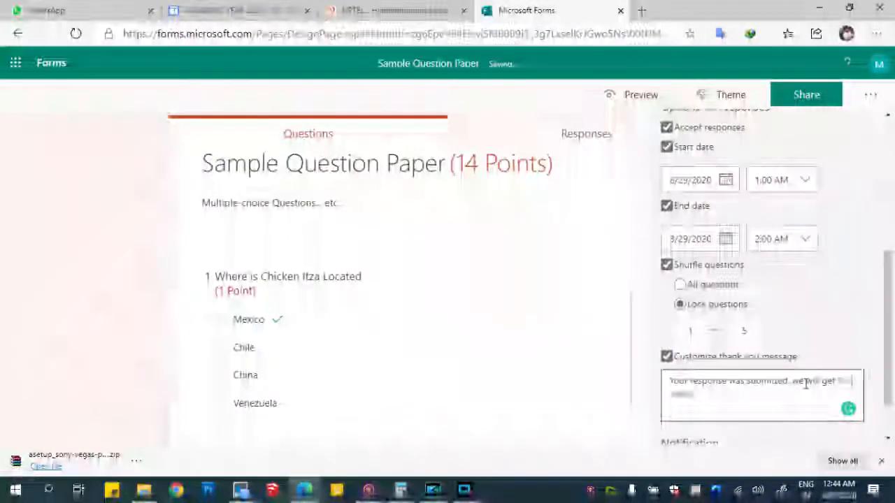
{"action": "type", "text": " to you soon"}
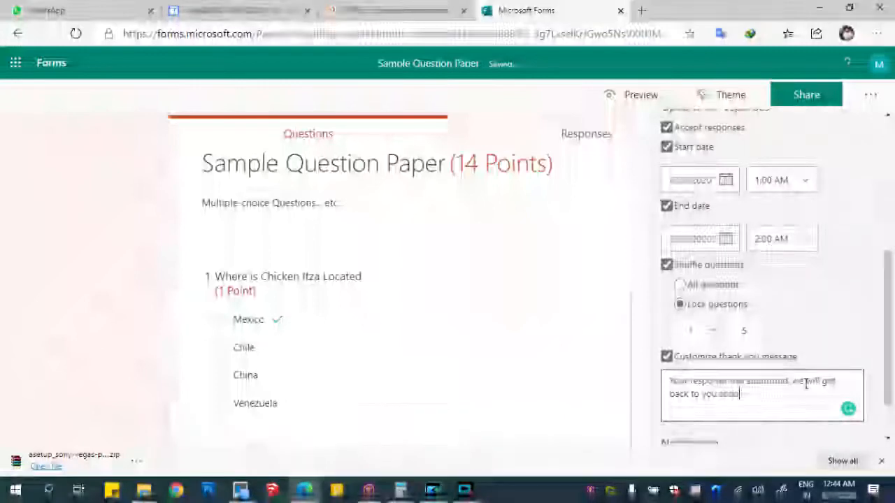
Enable email notification of each response
{"action": "scroll", "coordinate": [678, 419], "scroll_direction": "down", "scroll_amount": 1}
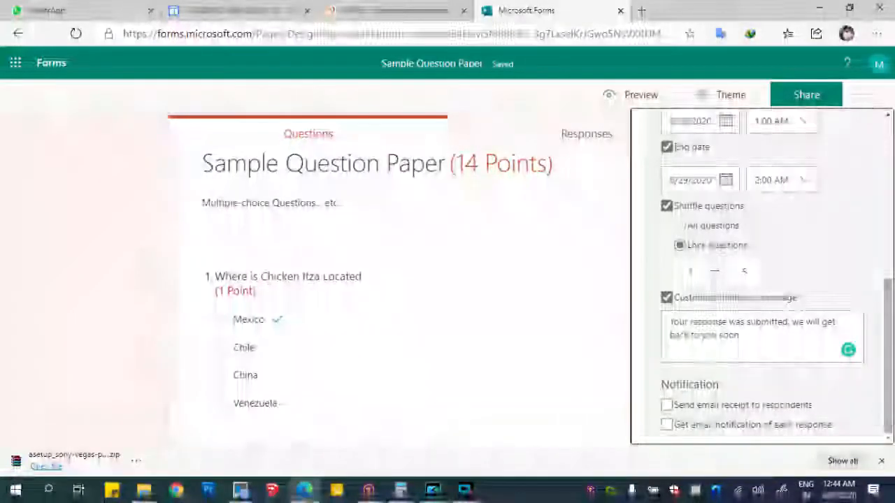
{"action": "left_click", "coordinate": [667, 424]}
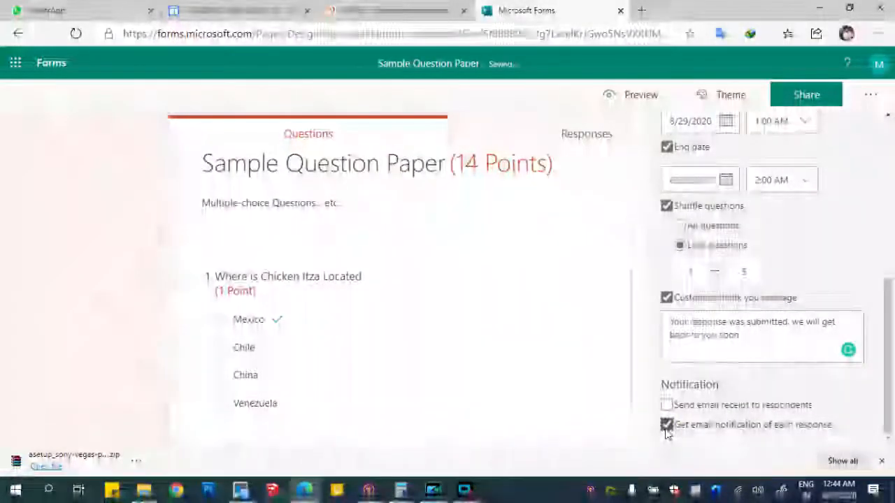
Close the form settings and preview the quiz in the mobile layout
{"action": "left_click_drag", "start_coordinate": [889, 397], "coordinate": [889, 198]}
{"action": "left_click", "coordinate": [870, 95]}
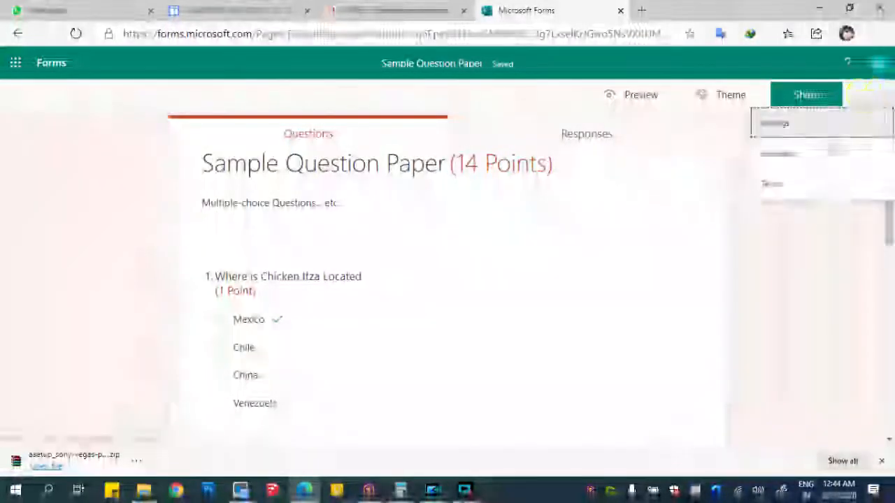
{"action": "left_click", "coordinate": [804, 313]}
{"action": "left_click", "coordinate": [638, 94]}
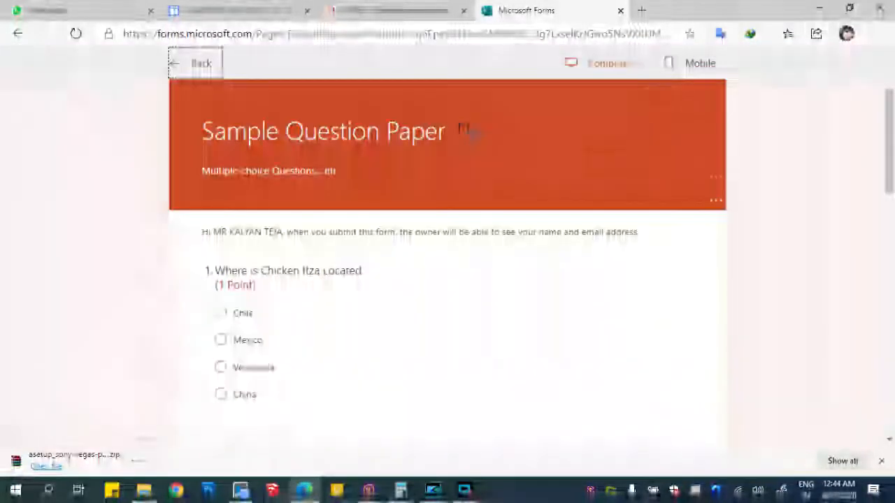
{"action": "left_click", "coordinate": [686, 67]}
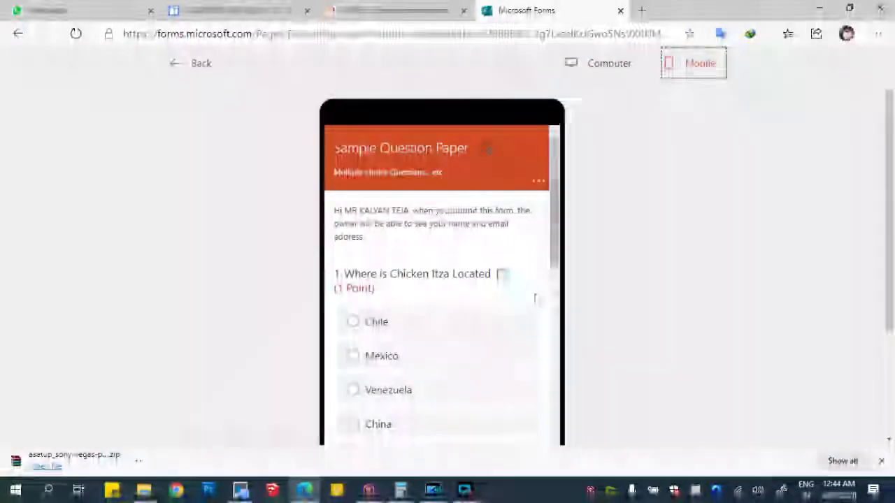
{"action": "mouse_move", "coordinate": [554, 153]}
{"action": "left_mouse_down"}
{"action": "mouse_move", "coordinate": [555, 242]}
{"action": "mouse_move", "coordinate": [555, 159]}
{"action": "left_mouse_up"}
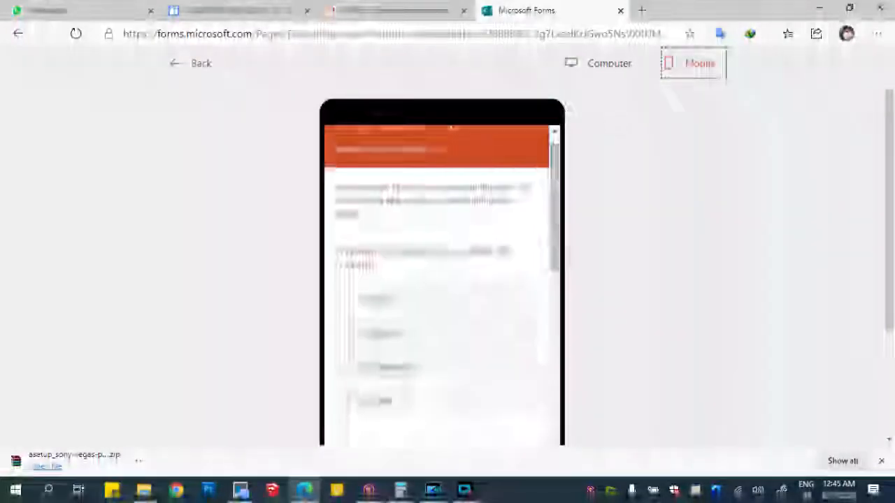
{"action": "left_click_drag", "start_coordinate": [894, 189], "coordinate": [894, 273]}
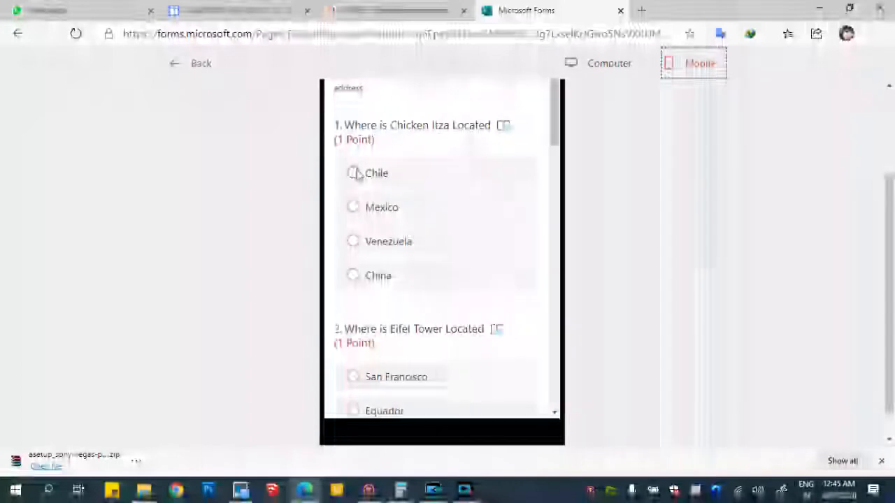
In the mobile preview, answer question 1 with Chile, question 2 with its third option and question 3 with August
{"action": "left_click", "coordinate": [358, 175]}
{"action": "scroll", "coordinate": [386, 253], "scroll_direction": "down", "scroll_amount": 3}
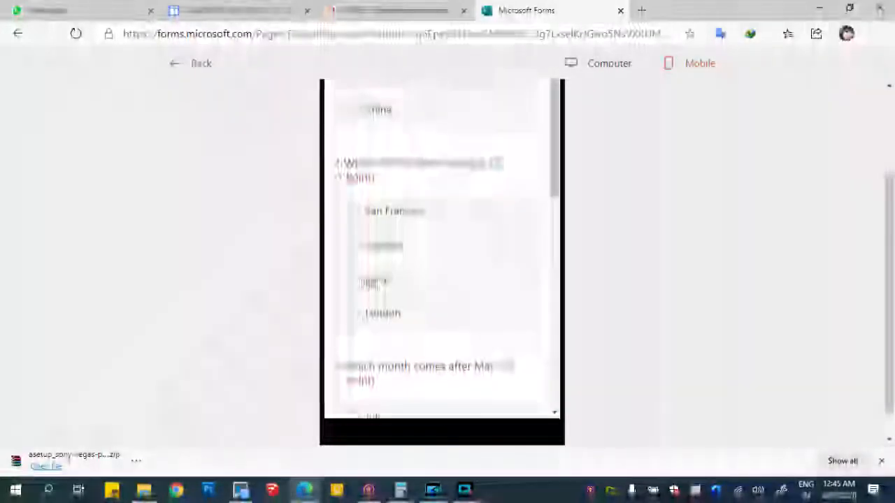
{"action": "left_click", "coordinate": [378, 281]}
{"action": "scroll", "coordinate": [381, 283], "scroll_direction": "up", "scroll_amount": 1}
{"action": "left_click_drag", "start_coordinate": [555, 162], "coordinate": [554, 251]}
{"action": "left_click", "coordinate": [355, 255]}
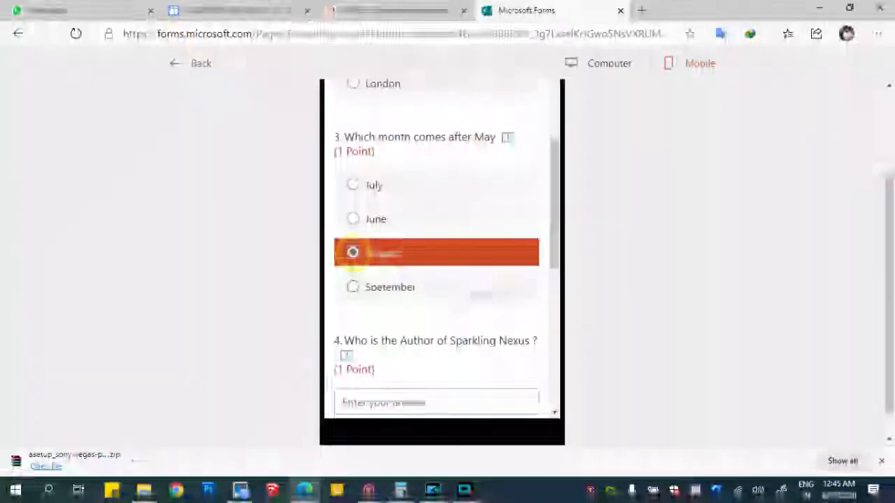
Answer question 4 with the author's initials
{"action": "left_click_drag", "start_coordinate": [554, 224], "coordinate": [549, 269]}
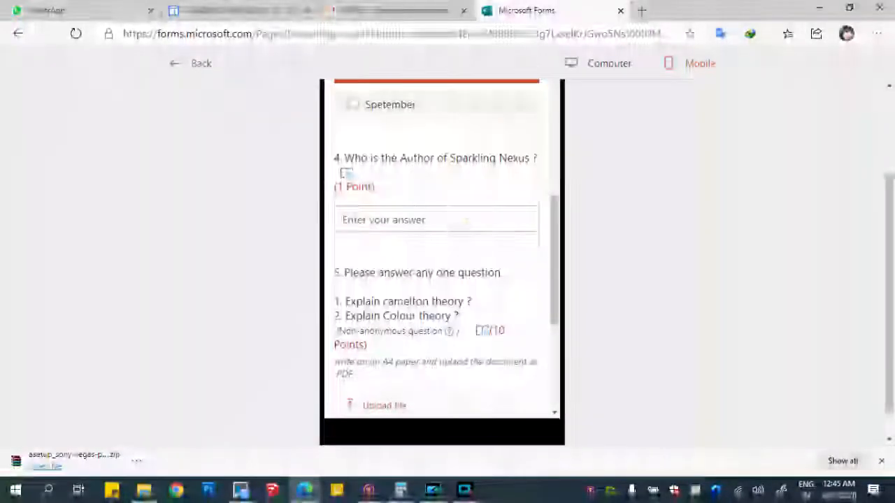
{"action": "left_click", "coordinate": [465, 222]}
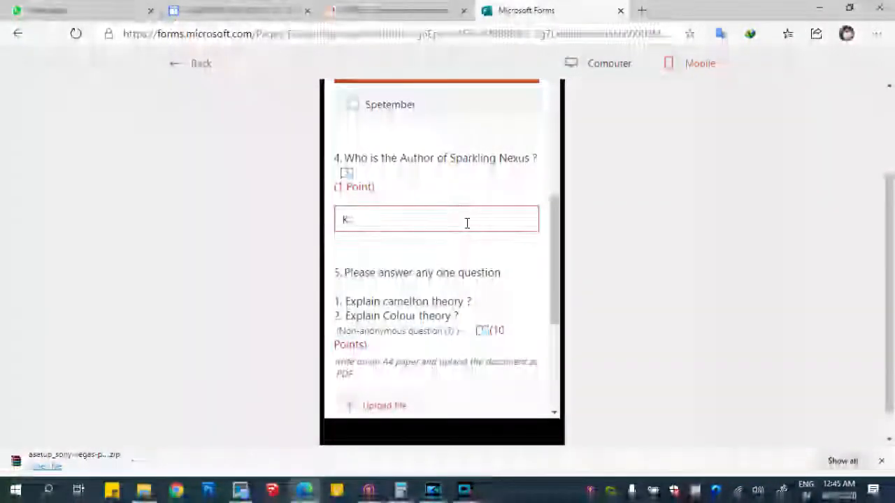
{"action": "type", "text": "KT"}
Try to answer question 5 by uploading a copy of All in one -Viscom Assignment 4 from Downloads, renamed a
{"action": "scroll", "coordinate": [559, 299], "scroll_direction": "down", "scroll_amount": 3}
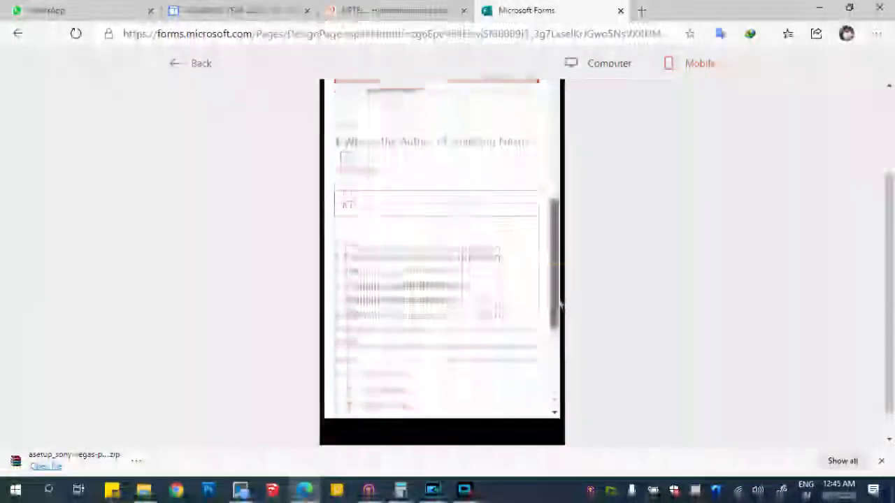
{"action": "left_click", "coordinate": [426, 255]}
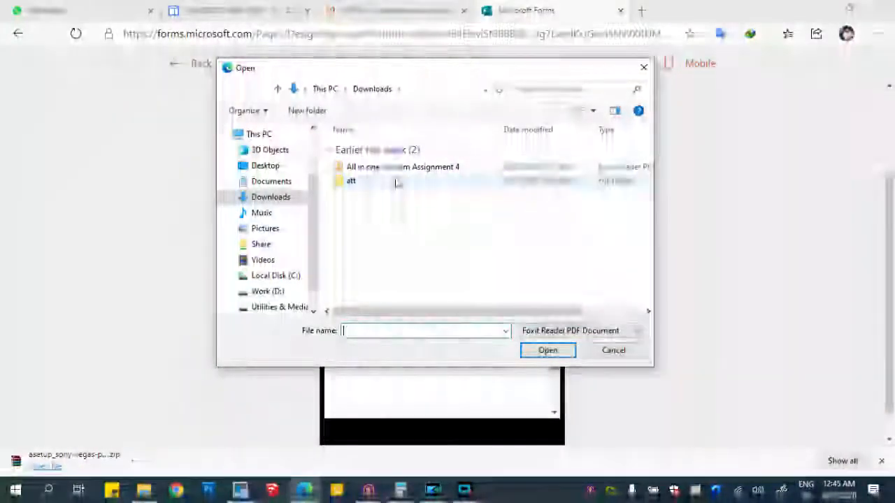
{"action": "double_click", "coordinate": [402, 171]}
{"action": "key", "text": "ctrl+v"}
{"action": "key", "text": "F2"}
{"action": "type", "text": "a"}
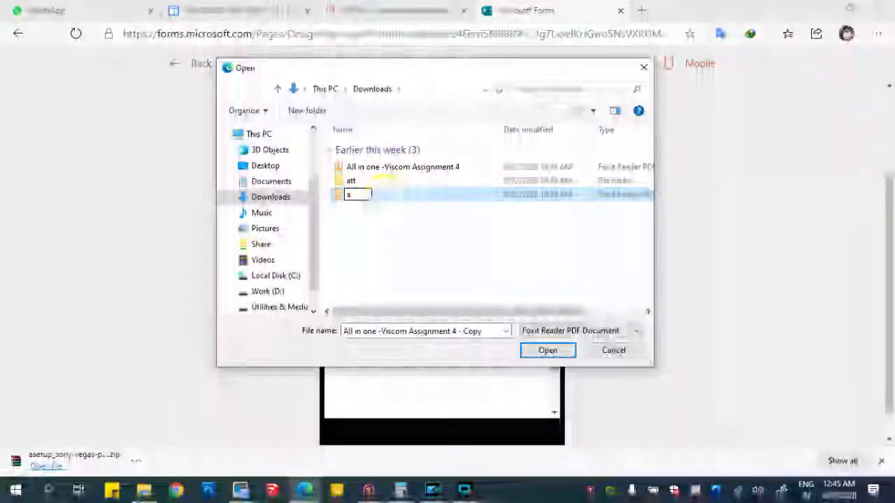
{"action": "key", "text": "Return"}
{"action": "key", "text": "Return"}
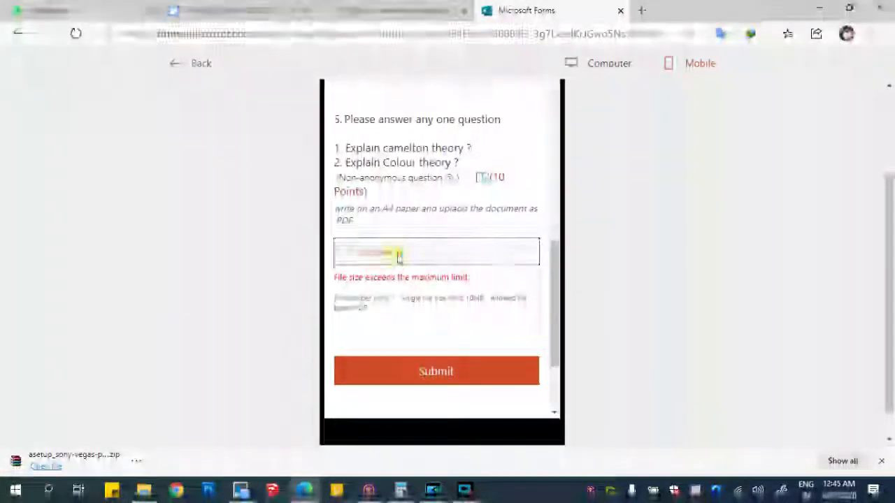
Reopen the file selection for question 5 and delete the copied file a from Downloads
{"action": "left_click", "coordinate": [398, 259]}
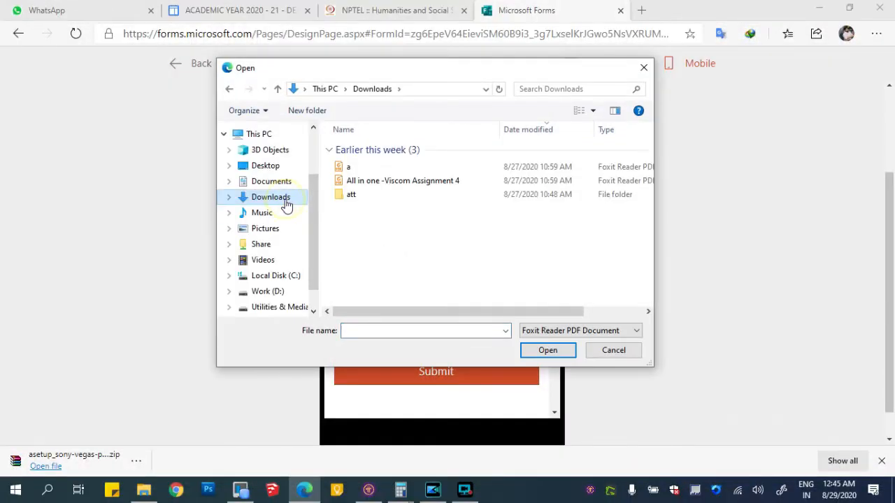
{"action": "left_click", "coordinate": [349, 167]}
{"action": "key", "text": "Delete"}
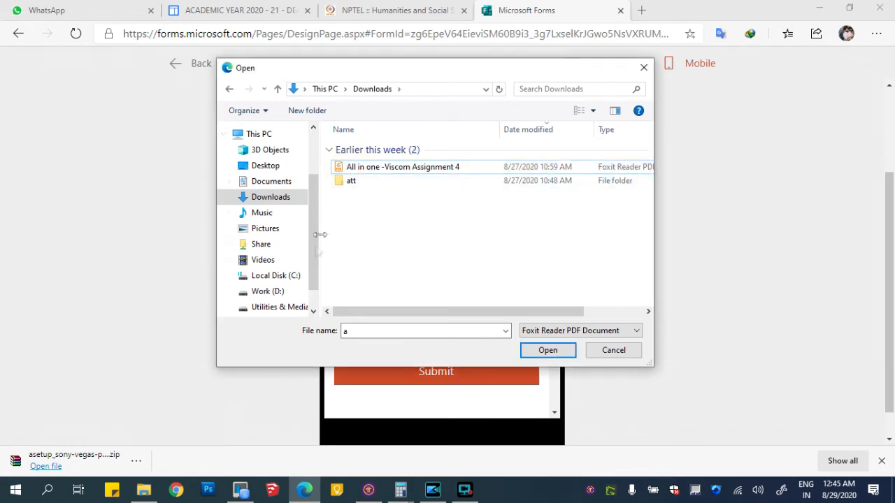
Browse the Work (D:) drive to the 2020 Jul - 2020 Dec folder inside Hindustan University Work
{"action": "left_click", "coordinate": [283, 294]}
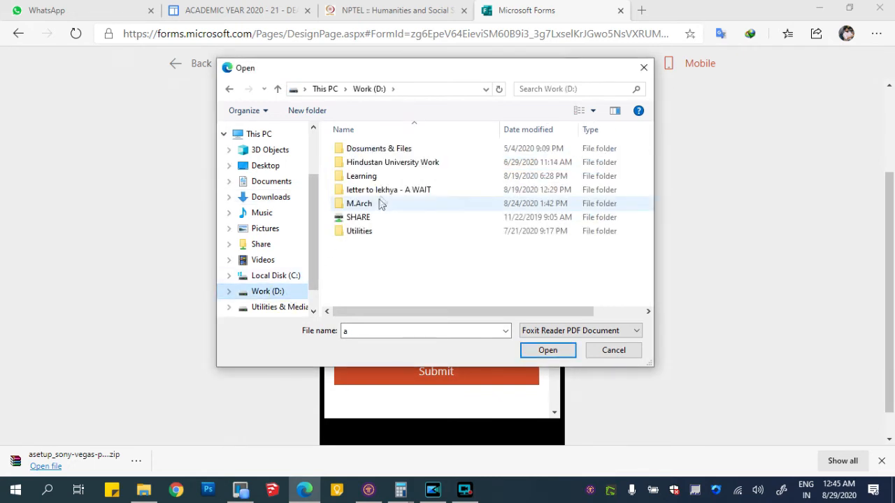
{"action": "double_click", "coordinate": [384, 176]}
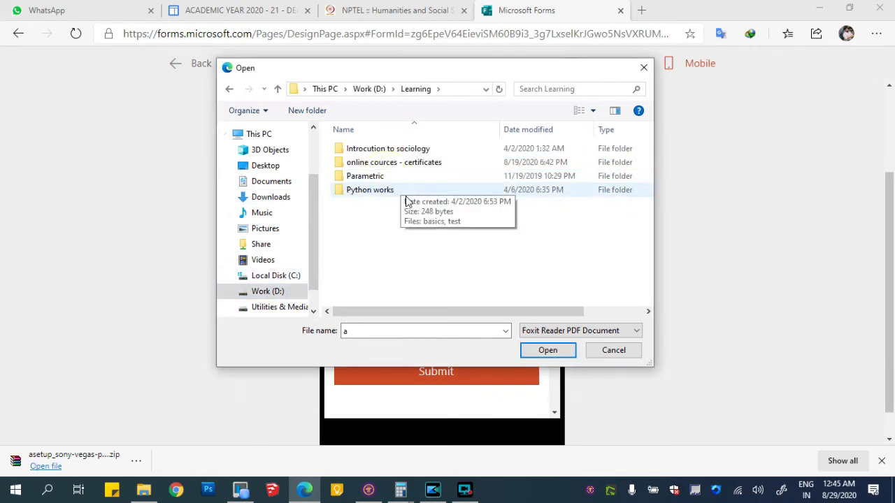
{"action": "key", "text": "BackSpace"}
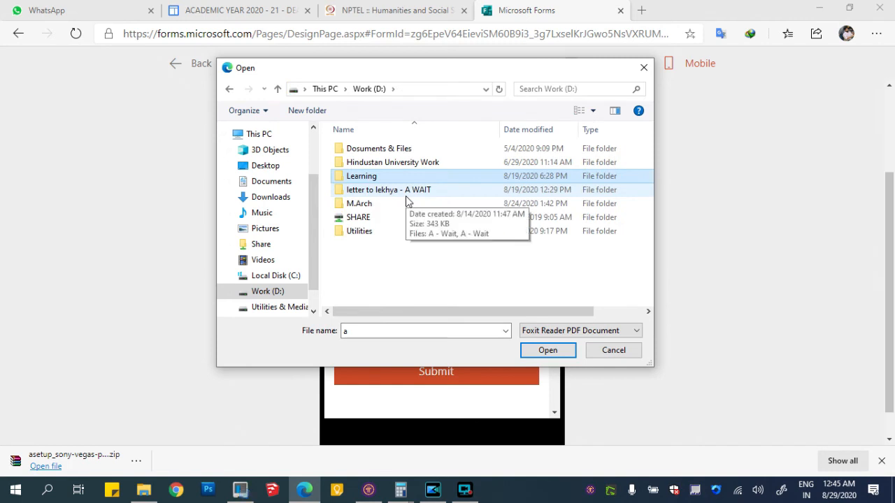
{"action": "key", "text": "Up"}
{"action": "key", "text": "Return"}
{"action": "key", "text": "Down"}
{"action": "key", "text": "Down"}
{"action": "key", "text": "Down"}
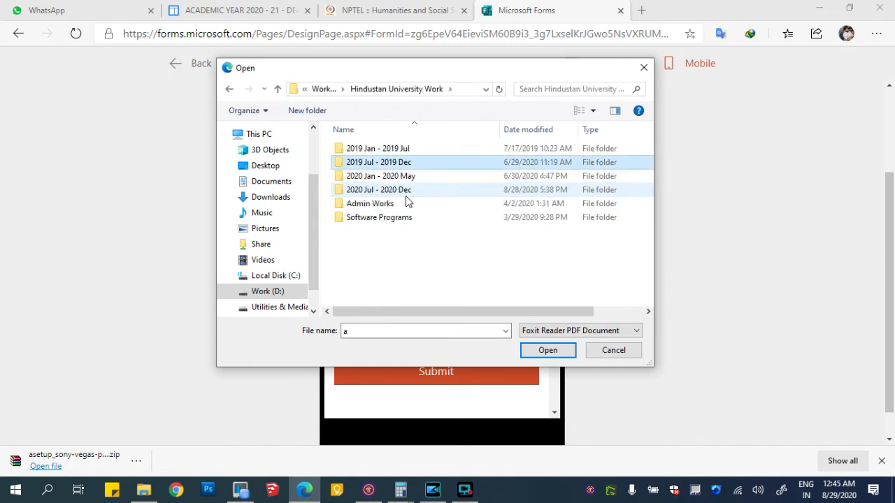
{"action": "key", "text": "Return"}
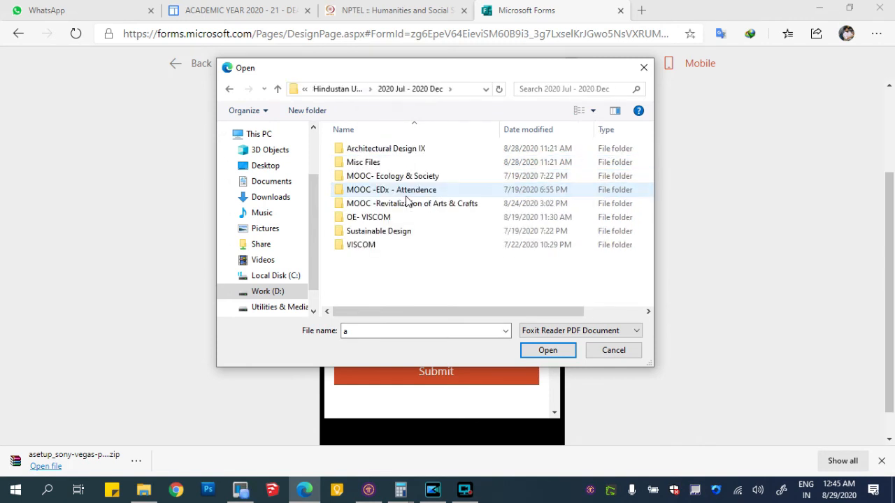
Upload the IX sem design Revised Schedule PDF from the Architectural Design IX folder and try to submit the quiz
{"action": "key", "text": "Down"}
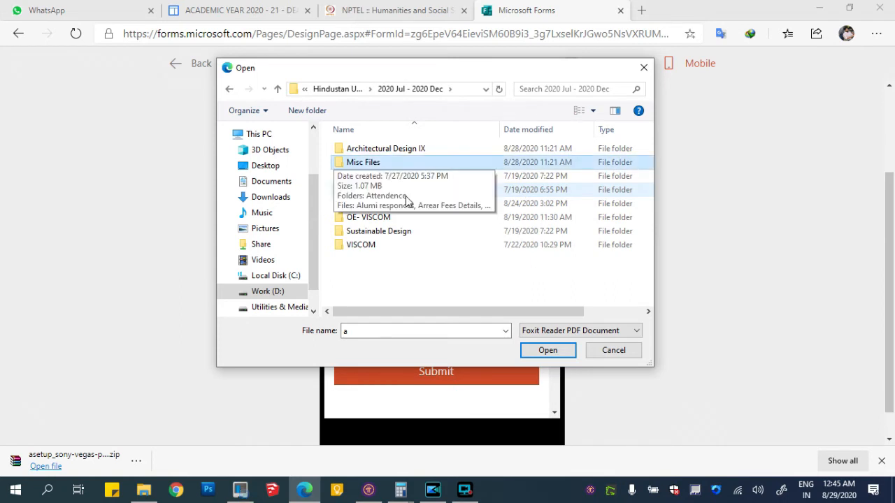
{"action": "key", "text": "Up"}
{"action": "key", "text": "Return"}
{"action": "key", "text": "Down"}
{"action": "key", "text": "Return"}
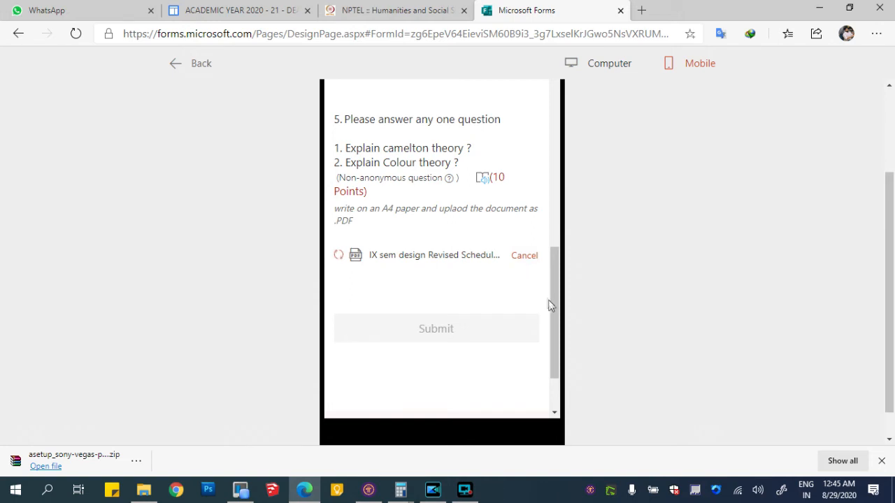
{"action": "left_click", "coordinate": [490, 339]}
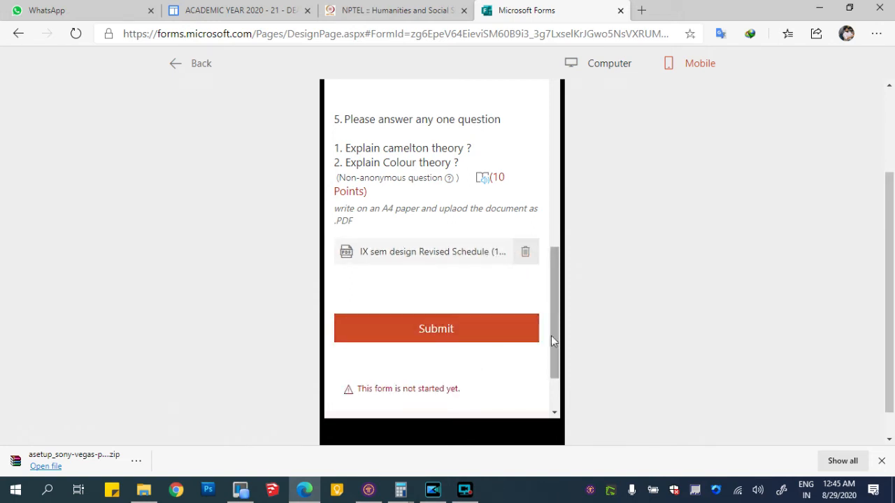
Play question 2 aloud in Immersive Reader, pause the reading and return to the quiz editor
{"action": "left_click_drag", "start_coordinate": [557, 339], "coordinate": [549, 278]}
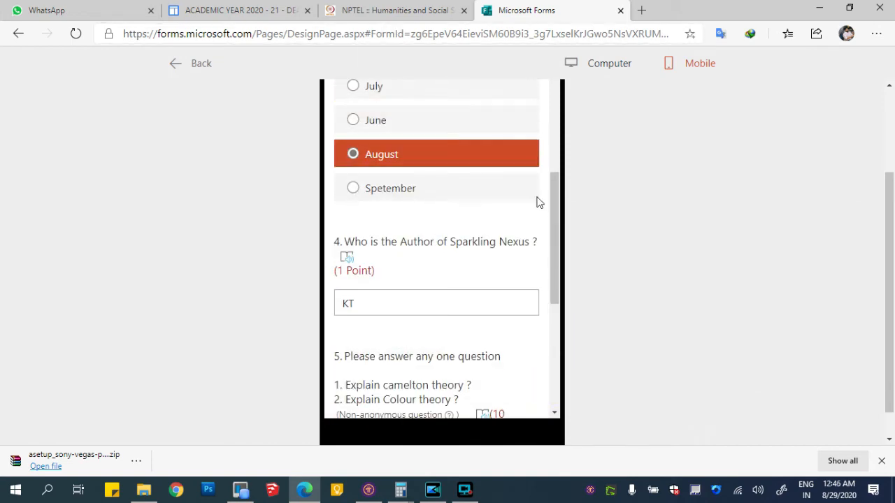
{"action": "left_click_drag", "start_coordinate": [553, 291], "coordinate": [524, 140]}
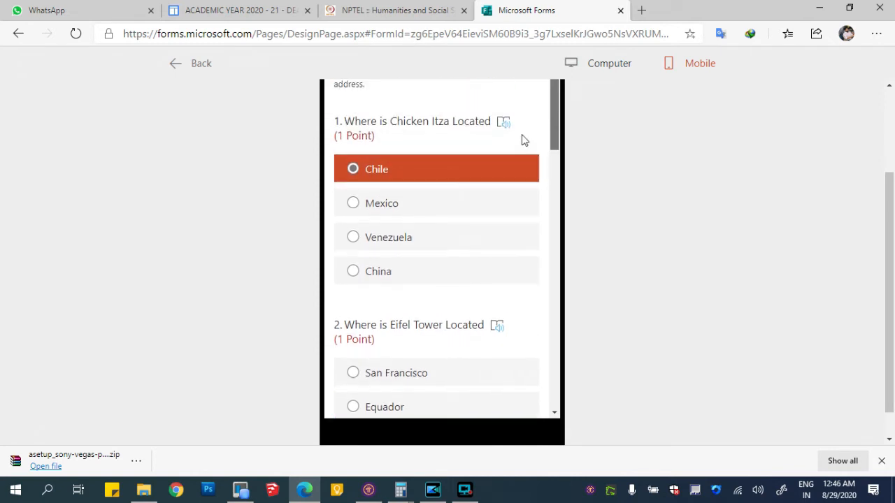
{"action": "left_click", "coordinate": [498, 325]}
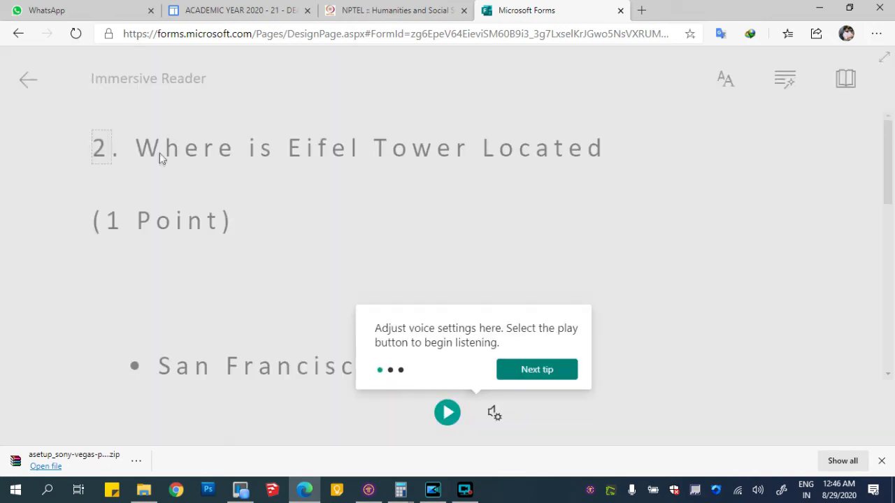
{"action": "left_click", "coordinate": [447, 413]}
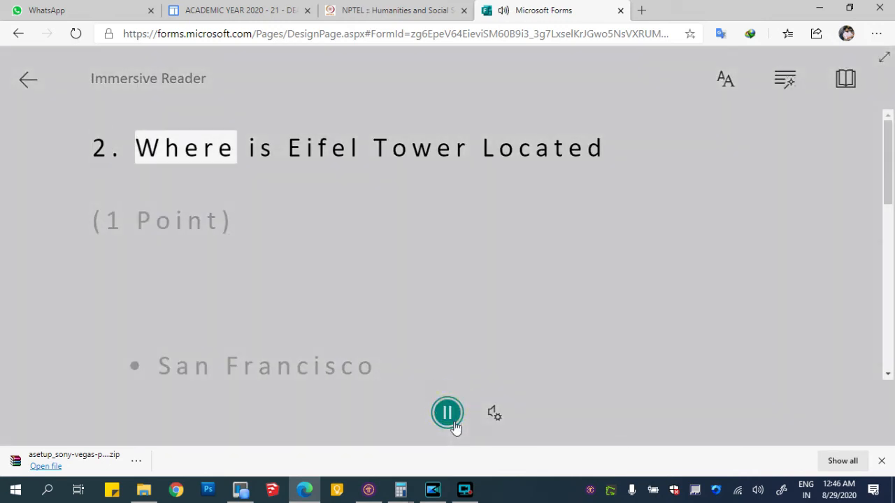
{"action": "left_click", "coordinate": [12, 34]}
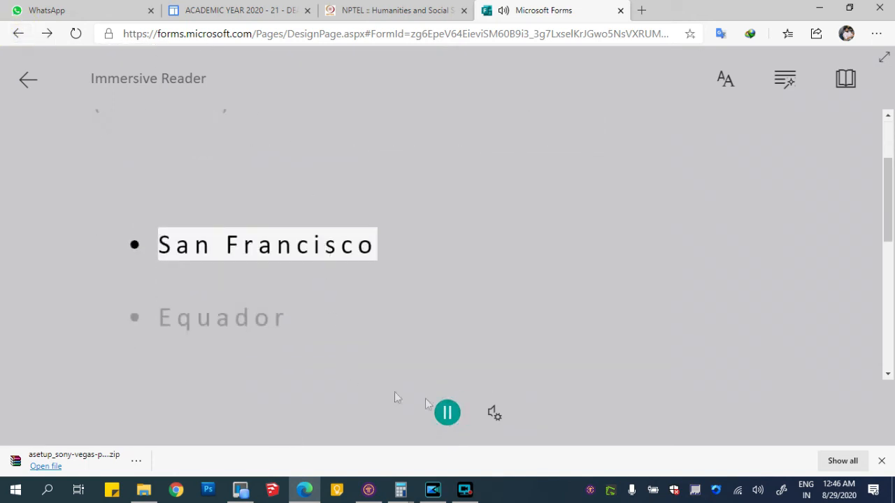
{"action": "left_click", "coordinate": [448, 412]}
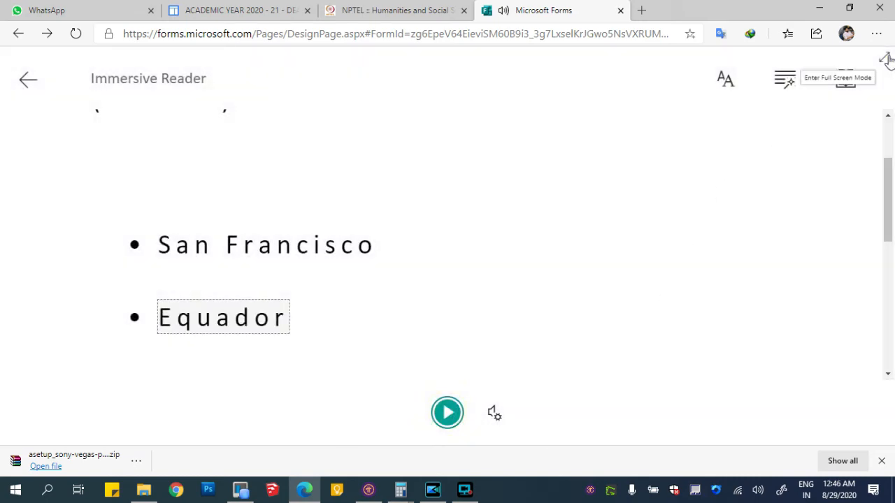
{"action": "left_click", "coordinate": [886, 59]}
{"action": "left_click", "coordinate": [25, 33]}
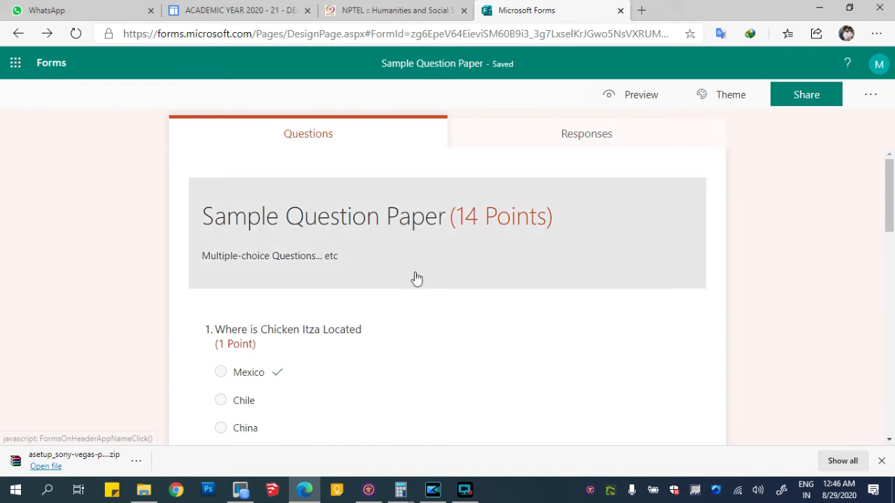
Check the quiz's response summary and return to its questions
{"action": "left_click", "coordinate": [670, 146]}
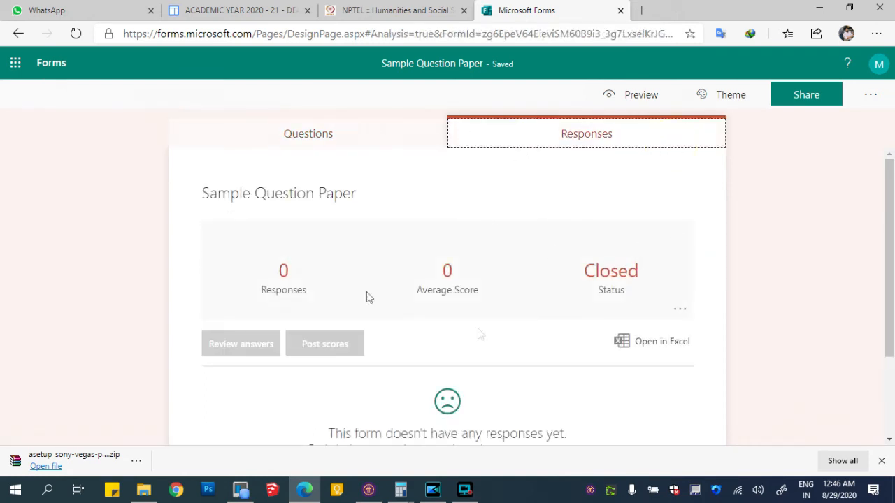
{"action": "left_click", "coordinate": [355, 137]}
{"action": "mouse_move", "coordinate": [889, 210]}
{"action": "left_mouse_down"}
{"action": "mouse_move", "coordinate": [893, 402]}
{"action": "mouse_move", "coordinate": [893, 202]}
{"action": "left_mouse_up"}
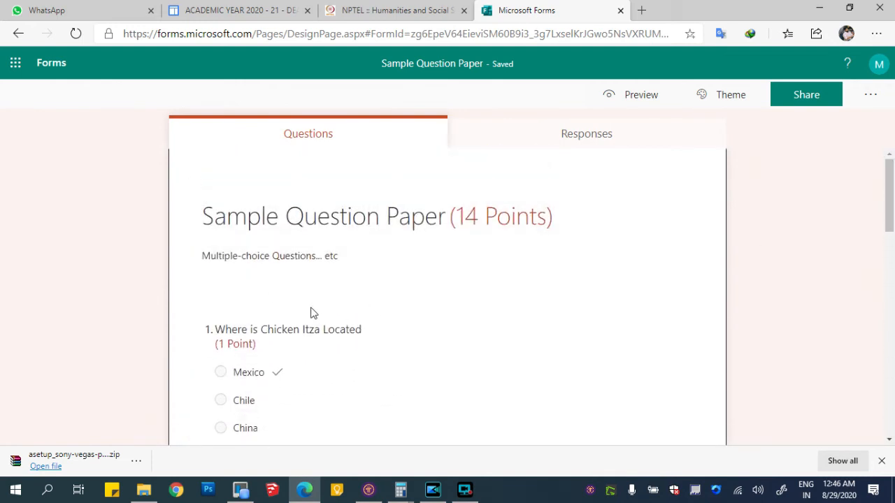
Open question 5 for editing and look over its additional options
{"action": "left_click_drag", "start_coordinate": [893, 166], "coordinate": [883, 423]}
{"action": "left_click", "coordinate": [451, 393]}
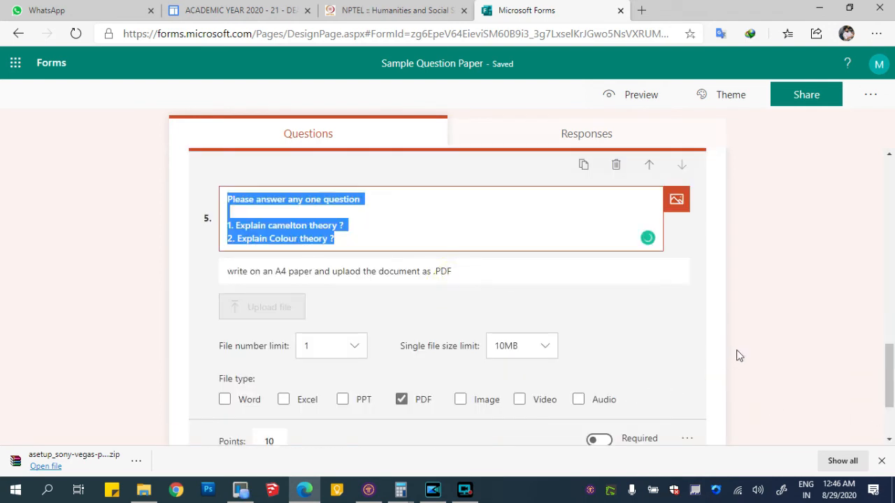
{"action": "left_click", "coordinate": [687, 316]}
{"action": "left_click", "coordinate": [473, 394]}
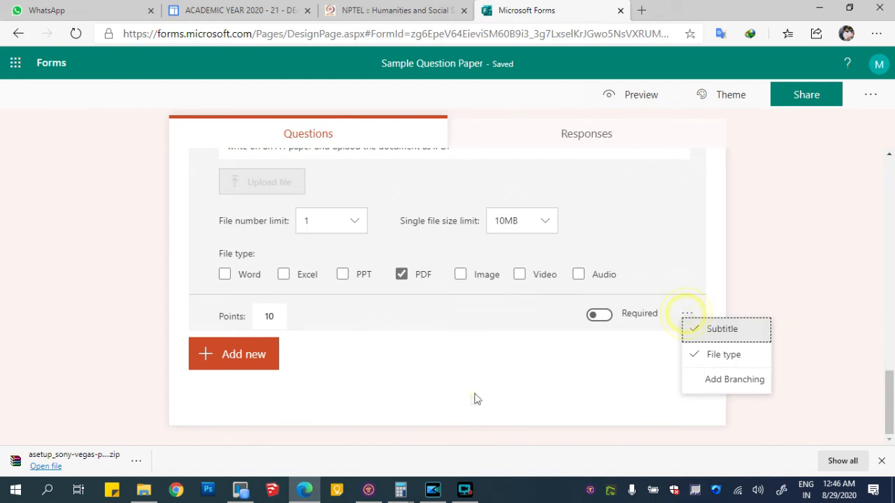
Add a new section after question 5 titled "PART B" with the description "20 marks"
{"action": "left_click", "coordinate": [241, 358]}
{"action": "left_click", "coordinate": [573, 357]}
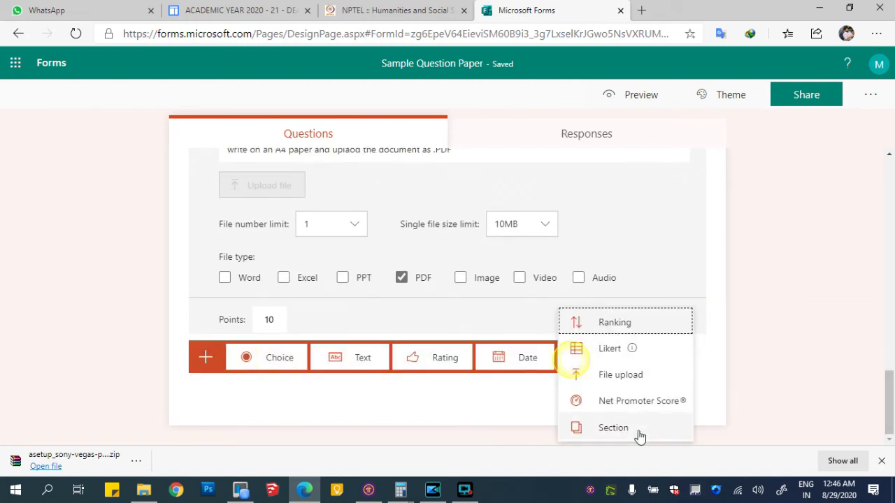
{"action": "left_click", "coordinate": [640, 429]}
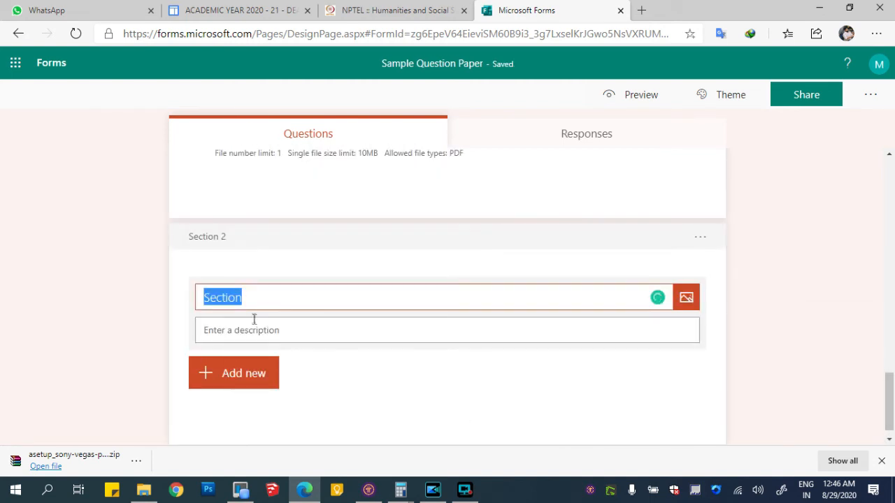
{"action": "type", "text": "PART B"}
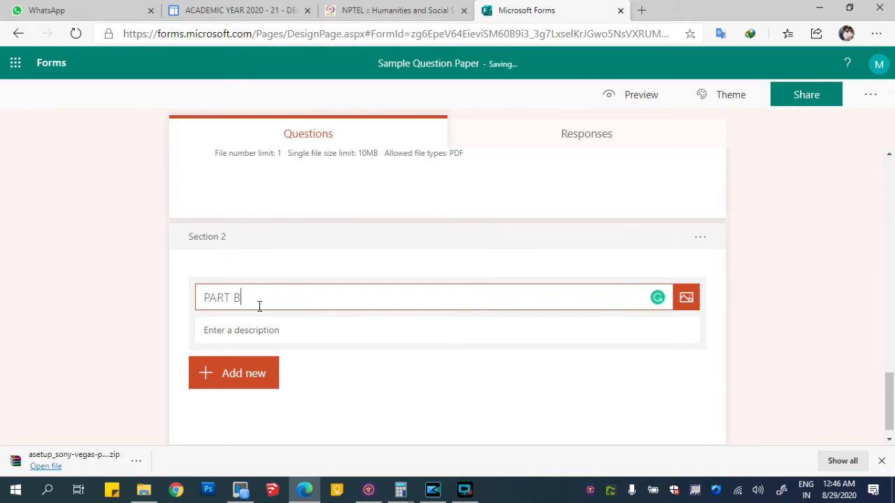
{"action": "left_click", "coordinate": [278, 330]}
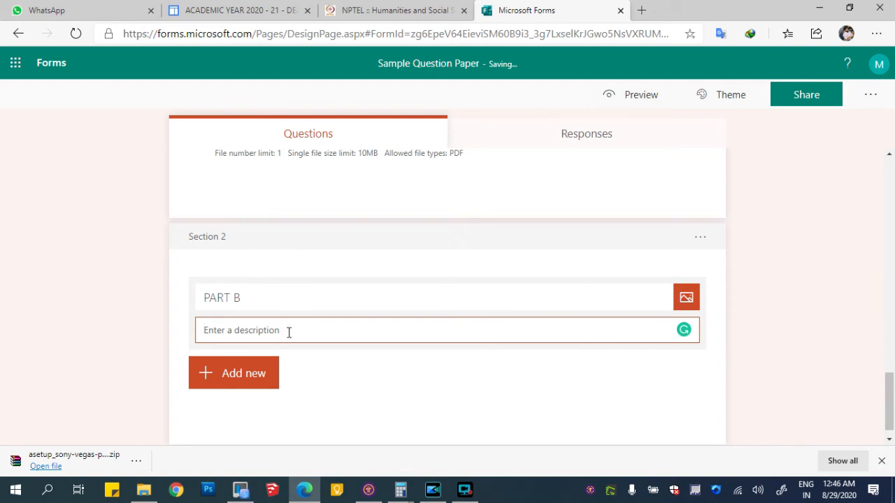
{"action": "type", "text": "20 marks"}
{"action": "key", "text": "Return"}
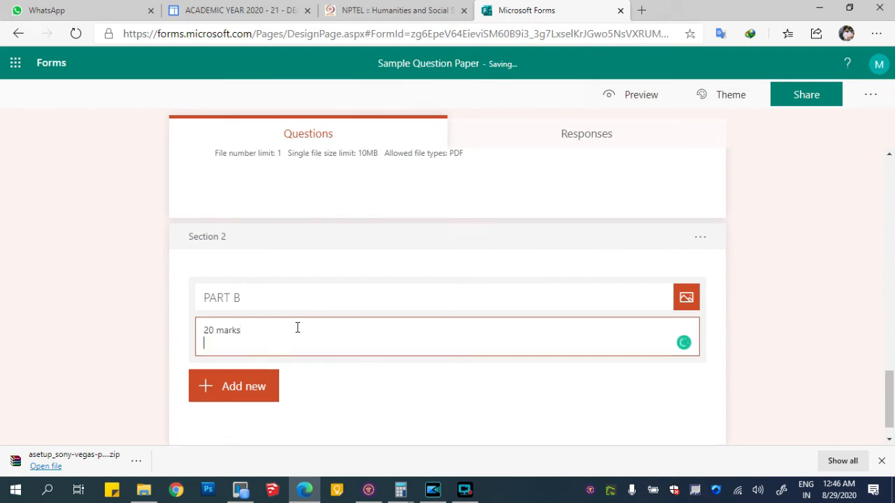
{"action": "key", "text": "BackSpace"}
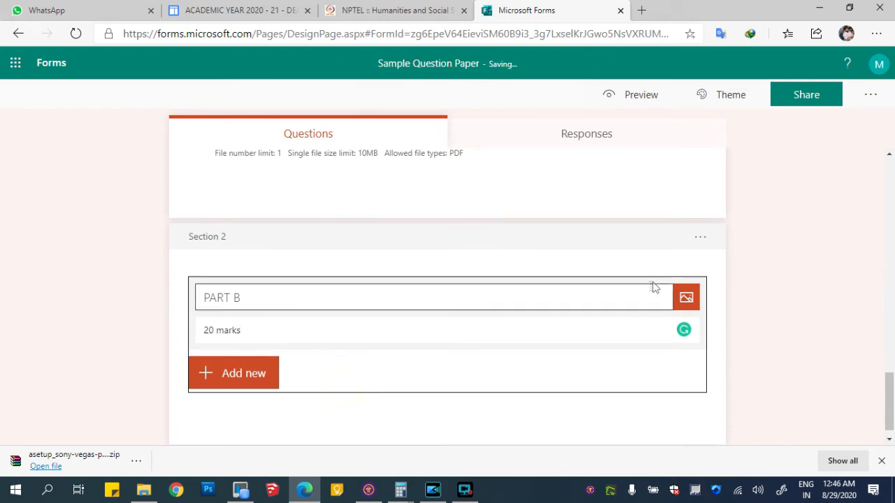
{"action": "left_click", "coordinate": [650, 283]}
Look over the options of Section 1, including the choices for removing a section
{"action": "scroll", "coordinate": [500, 249], "scroll_direction": "up", "scroll_amount": 15}
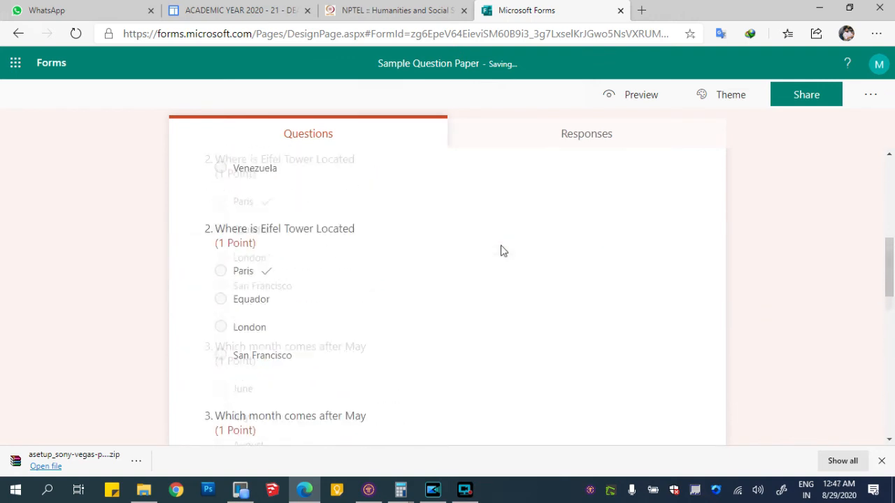
{"action": "scroll", "coordinate": [501, 250], "scroll_direction": "up", "scroll_amount": 4}
{"action": "scroll", "coordinate": [499, 250], "scroll_direction": "down", "scroll_amount": 1}
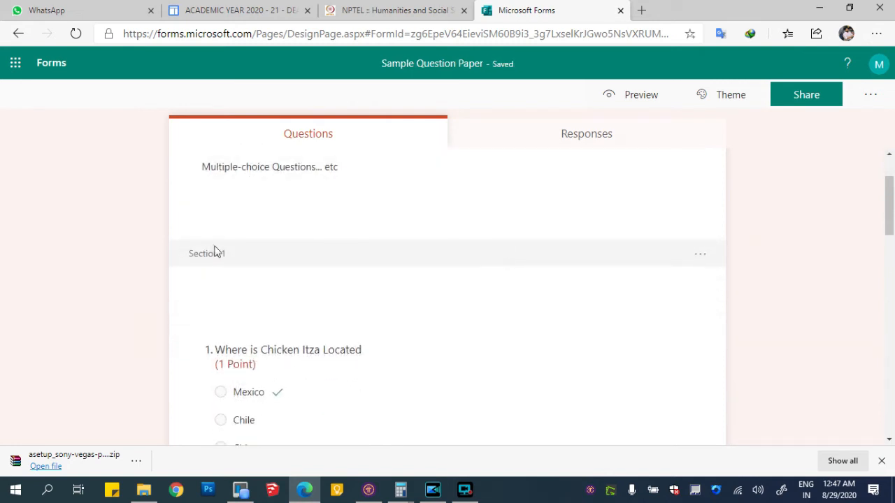
{"action": "left_click", "coordinate": [702, 256]}
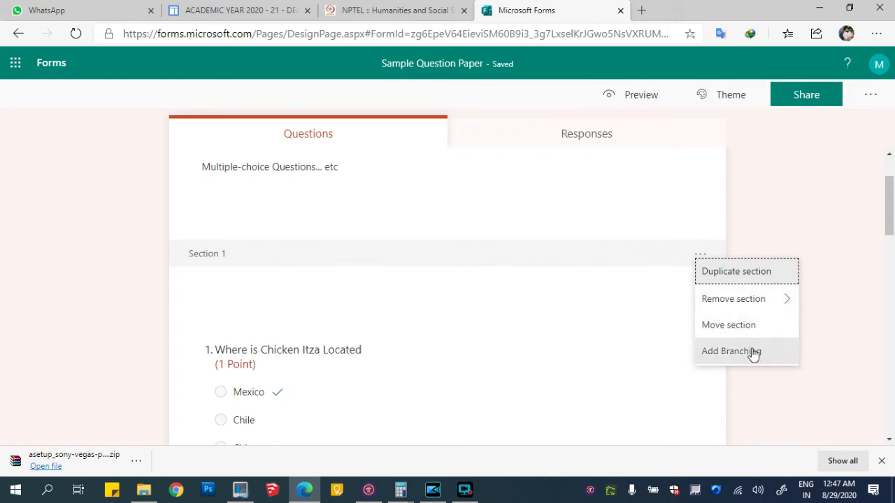
{"action": "left_click", "coordinate": [758, 307]}
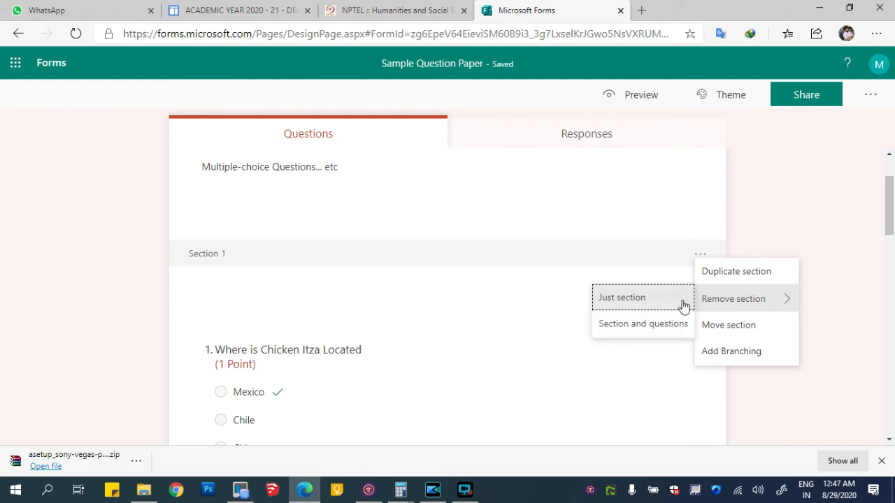
{"action": "left_click", "coordinate": [754, 195]}
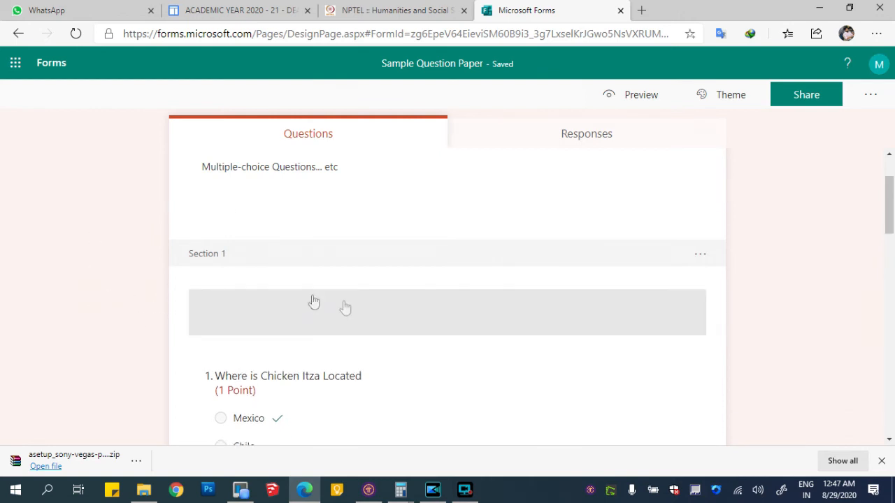
Title Section 1 "PART A" and give it the description "14 marks"
{"action": "left_click", "coordinate": [521, 321]}
{"action": "type", "text": "PART A"}
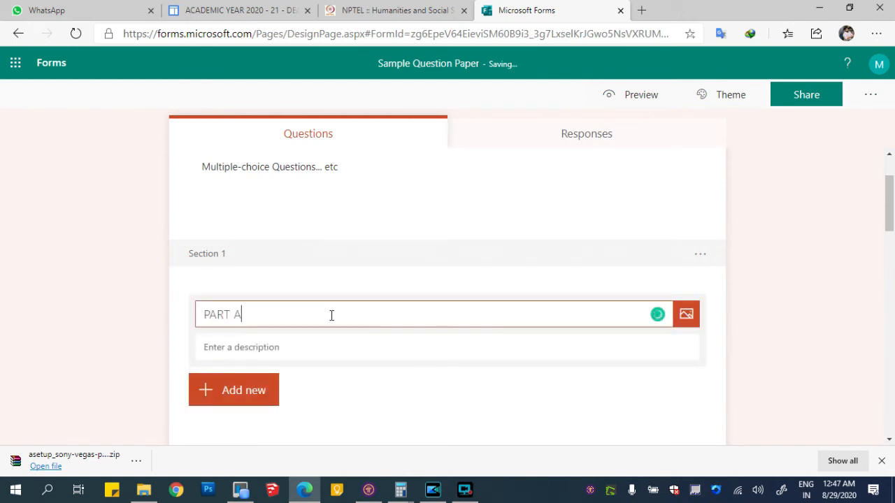
{"action": "left_click", "coordinate": [352, 343]}
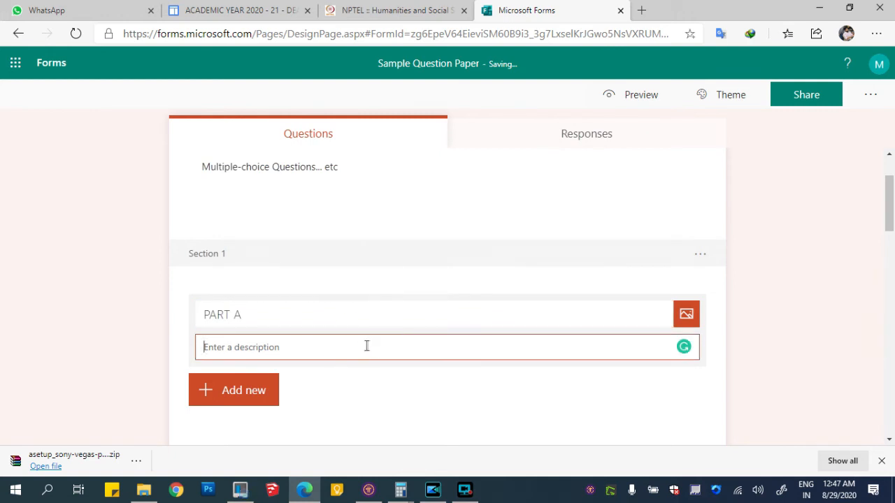
{"action": "left_click_drag", "start_coordinate": [893, 214], "coordinate": [892, 220]}
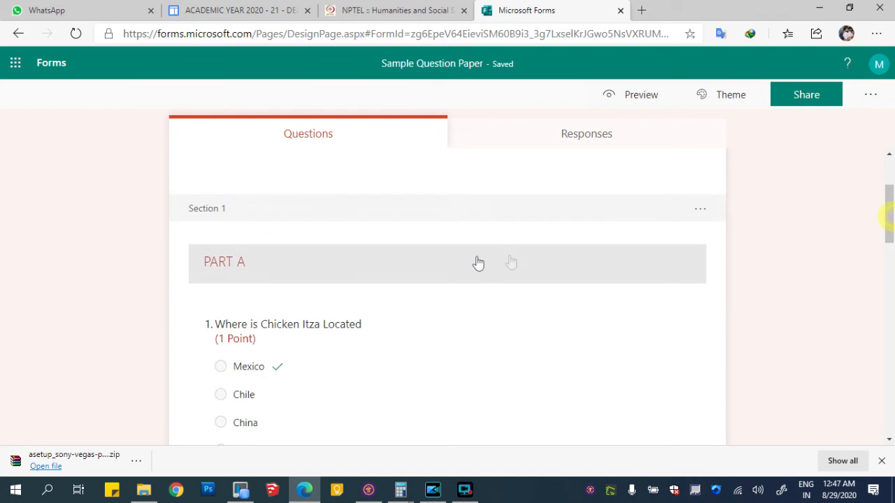
{"action": "left_click", "coordinate": [389, 275]}
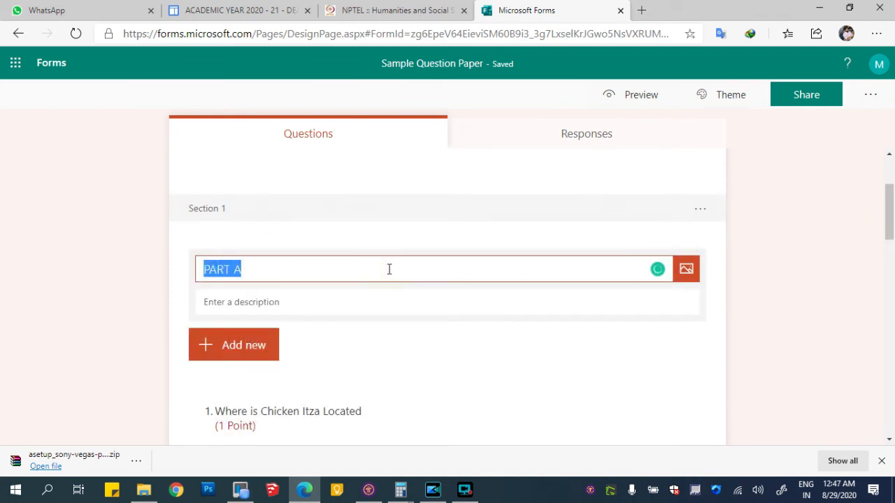
{"action": "left_click", "coordinate": [413, 303]}
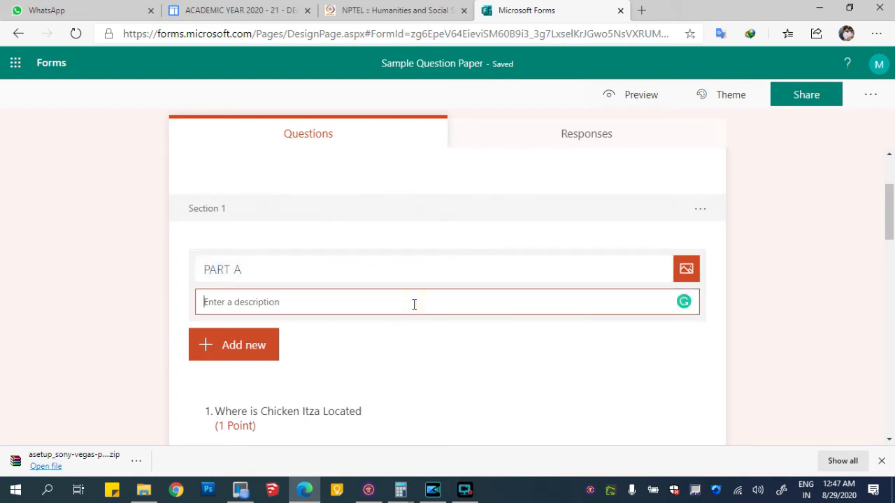
{"action": "type", "text": "1"}
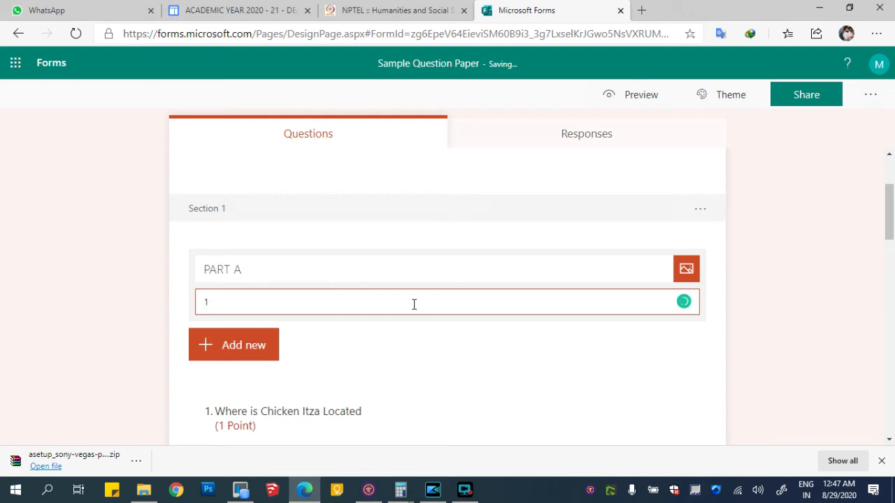
{"action": "left_click", "coordinate": [765, 261]}
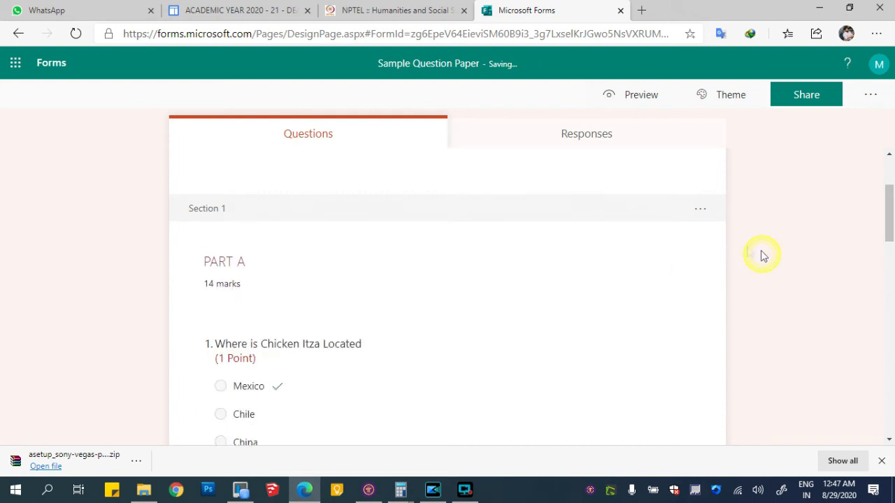
Turn off the start date and end date in the quiz's response settings
{"action": "left_click", "coordinate": [869, 96]}
{"action": "left_click", "coordinate": [789, 123]}
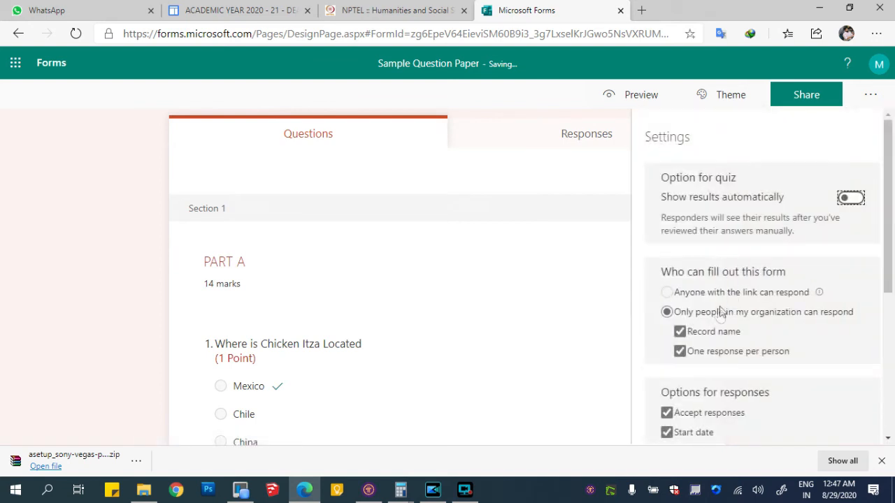
{"action": "scroll", "coordinate": [720, 313], "scroll_direction": "down", "scroll_amount": 2}
{"action": "left_click", "coordinate": [667, 332]}
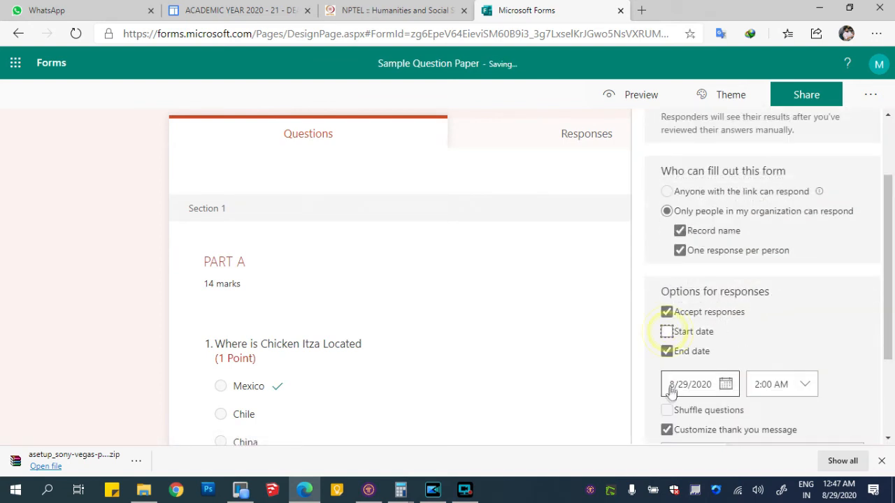
{"action": "left_click", "coordinate": [667, 351]}
{"action": "left_click", "coordinate": [104, 229]}
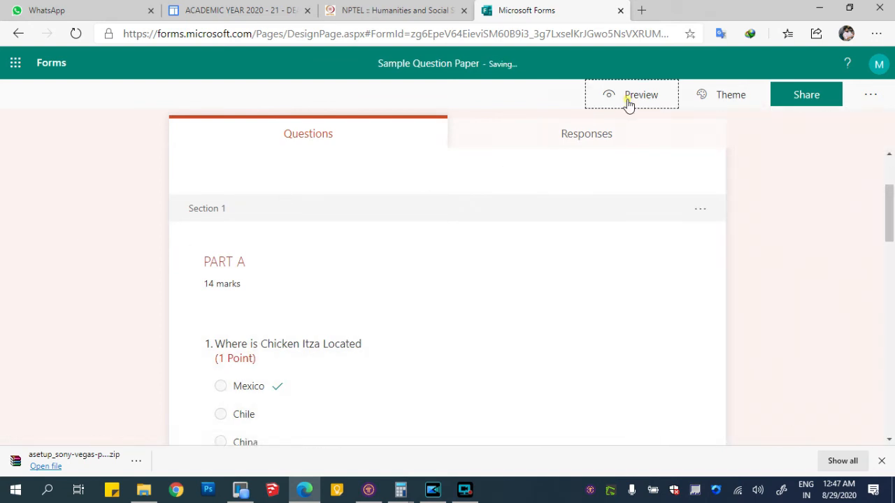
Preview the quiz in mobile view and answer question 1 with Venezuela and question 2 with Paris
{"action": "left_click", "coordinate": [629, 104]}
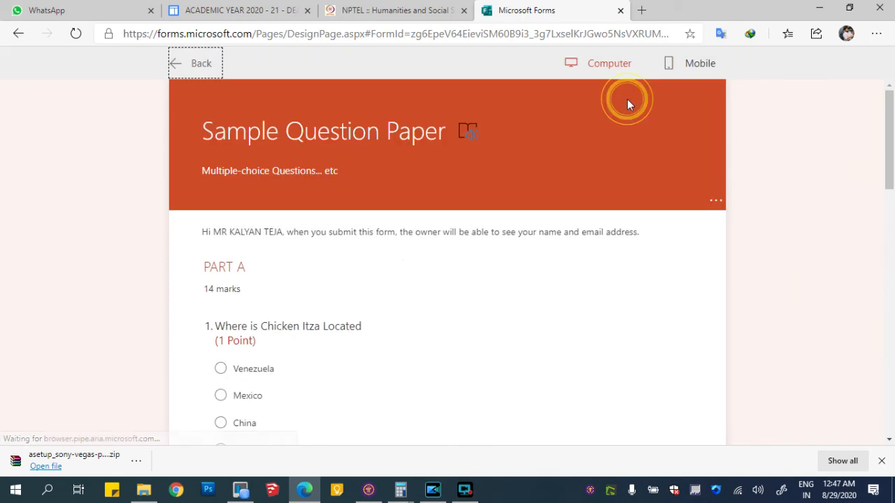
{"action": "left_click", "coordinate": [693, 66]}
{"action": "left_click", "coordinate": [442, 366]}
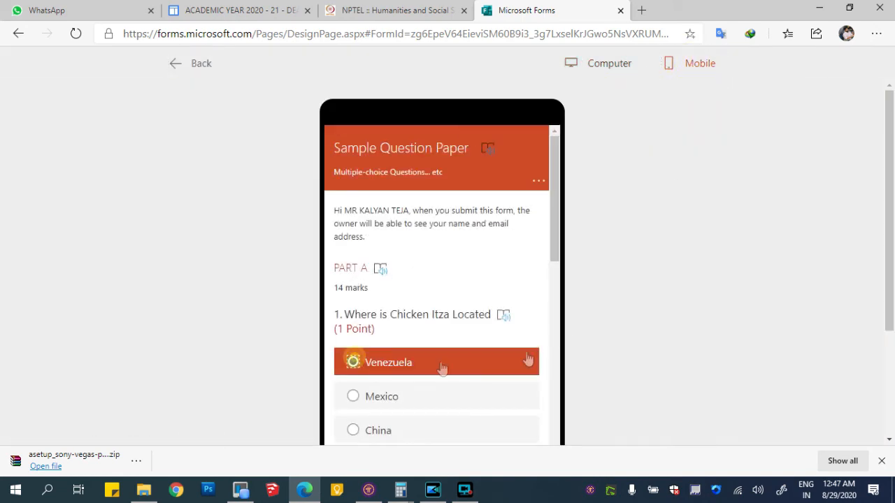
{"action": "scroll", "coordinate": [538, 324], "scroll_direction": "down", "scroll_amount": 3}
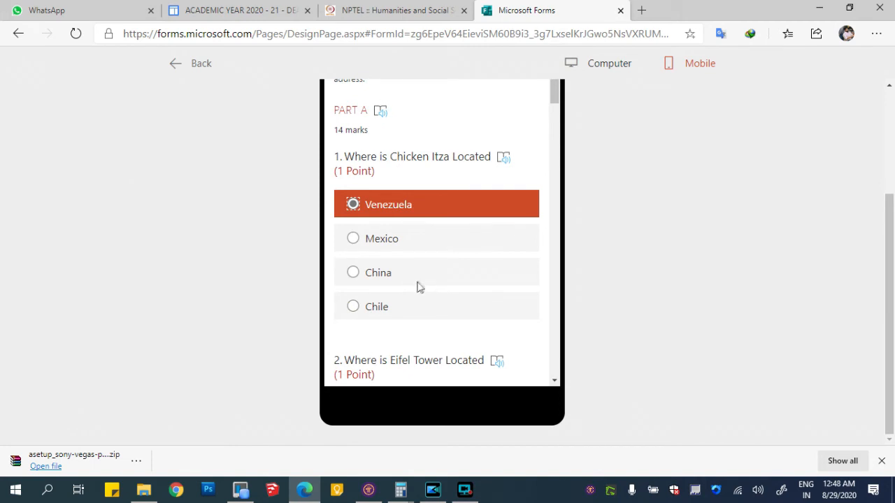
{"action": "scroll", "coordinate": [551, 117], "scroll_direction": "down", "scroll_amount": 4}
{"action": "left_click", "coordinate": [353, 250]}
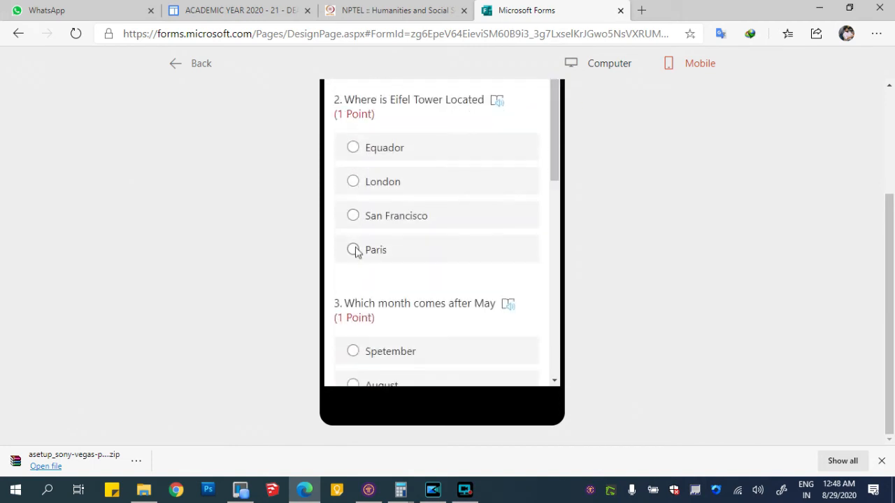
Answer question 3 with June and enter the author's first name as the answer to question 4
{"action": "left_click", "coordinate": [555, 176]}
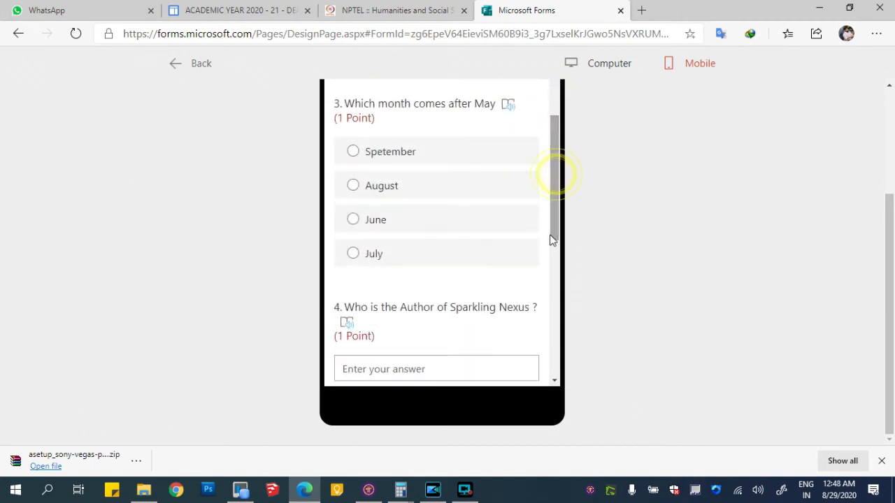
{"action": "left_click", "coordinate": [377, 231]}
{"action": "left_click_drag", "start_coordinate": [560, 222], "coordinate": [554, 280]}
{"action": "left_click", "coordinate": [468, 155]}
{"action": "type", "text": "k"}
{"action": "key", "text": "BackSpace"}
{"action": "type", "text": "kalyan"}
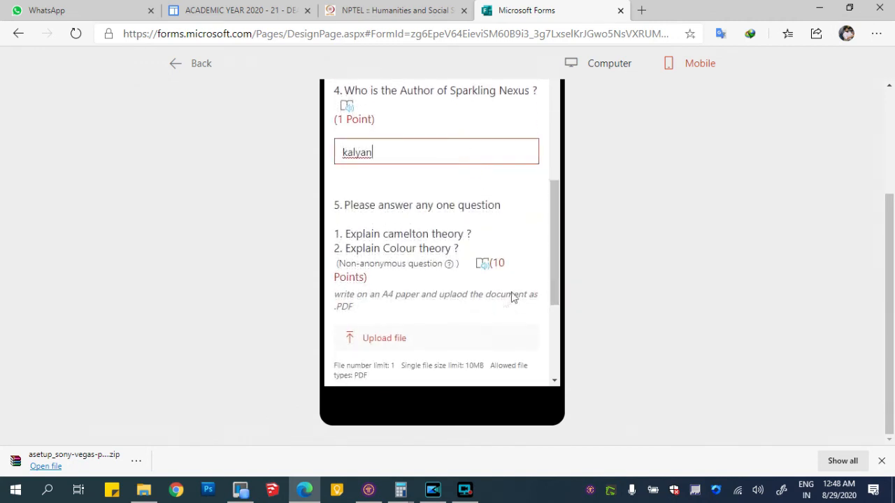
Upload the IX sem design Revised Schedule PDF for question 5, continue to PART B and submit the quiz
{"action": "left_click_drag", "start_coordinate": [553, 272], "coordinate": [558, 298]}
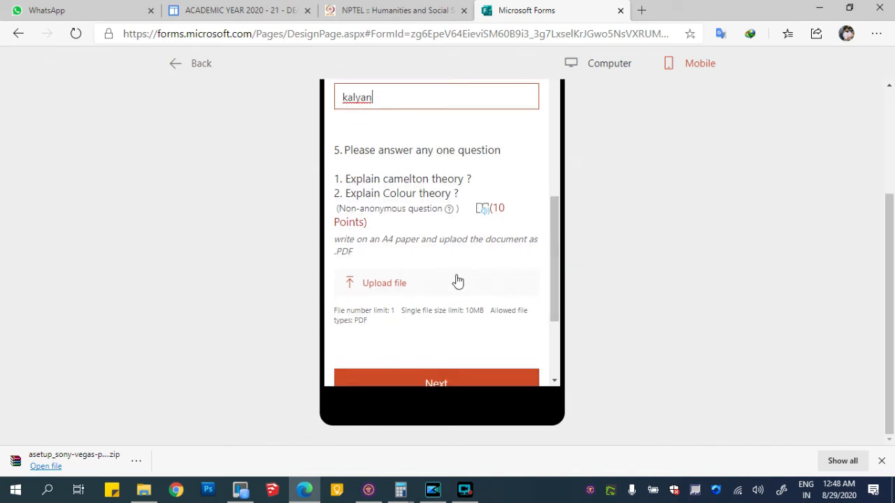
{"action": "left_click", "coordinate": [455, 279]}
{"action": "double_click", "coordinate": [400, 151]}
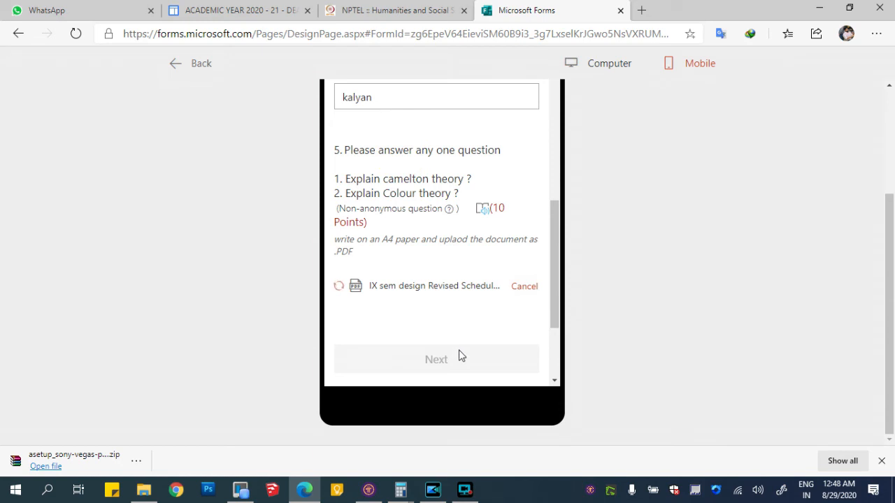
{"action": "left_click", "coordinate": [461, 356]}
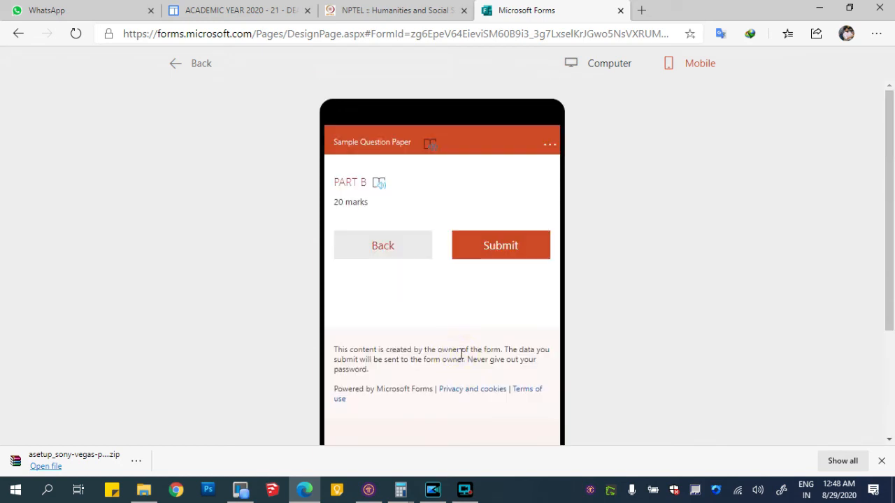
{"action": "left_click", "coordinate": [487, 253]}
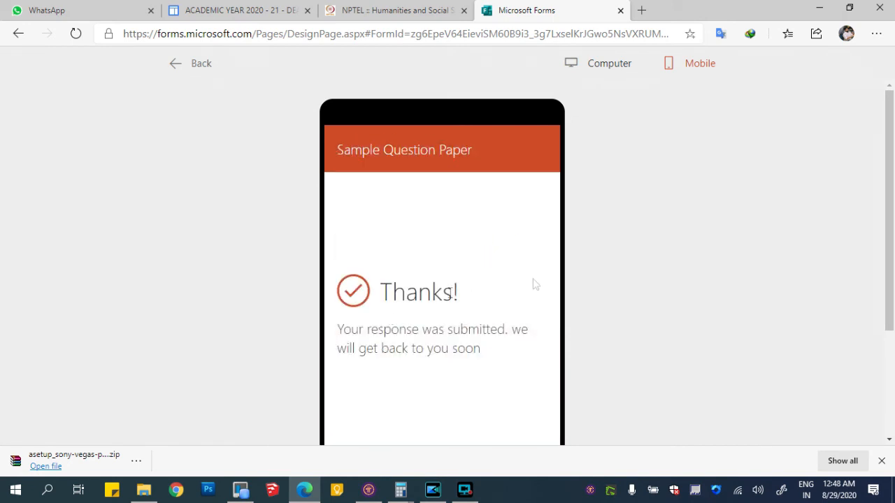
Check the thank-you page, return to the quiz editor and review the response summary through question 5
{"action": "scroll", "coordinate": [879, 236], "scroll_direction": "down", "scroll_amount": 3}
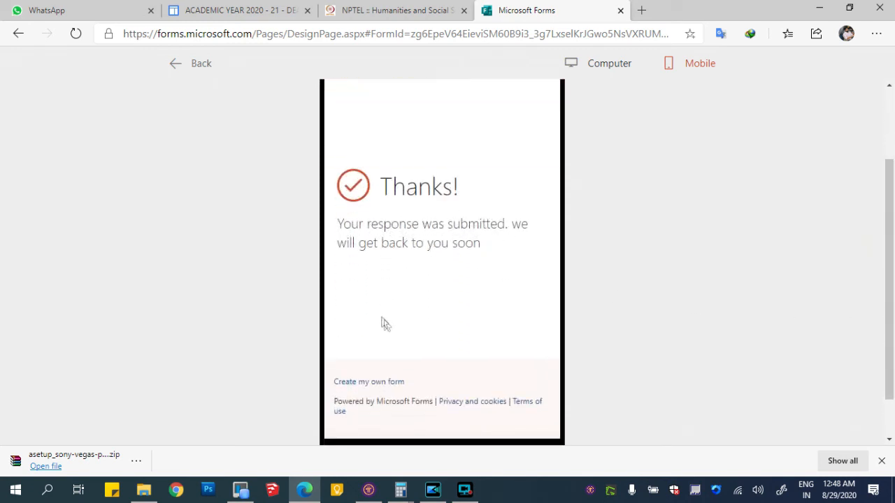
{"action": "scroll", "coordinate": [891, 325], "scroll_direction": "up", "scroll_amount": 2}
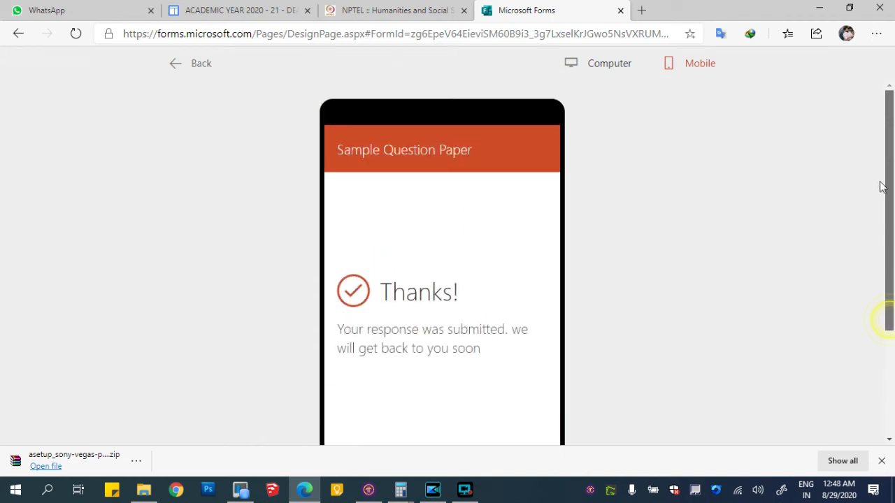
{"action": "left_click", "coordinate": [201, 64]}
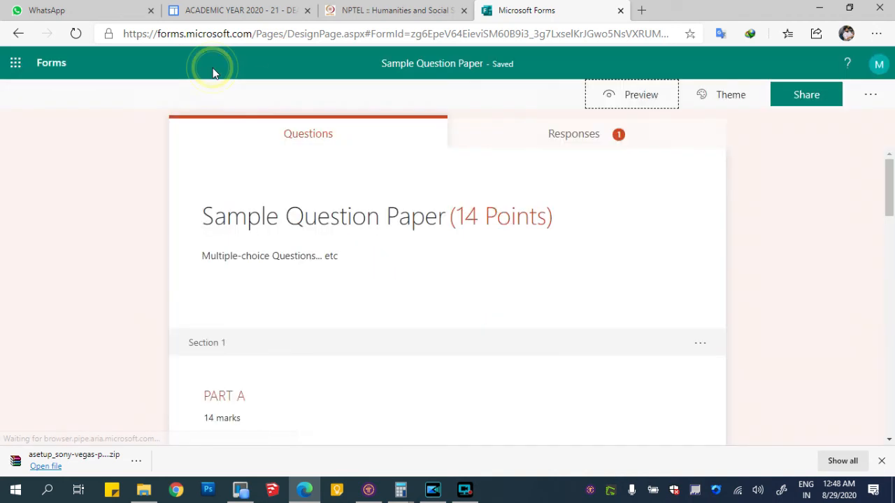
{"action": "left_click", "coordinate": [587, 143]}
{"action": "left_click_drag", "start_coordinate": [887, 194], "coordinate": [892, 406]}
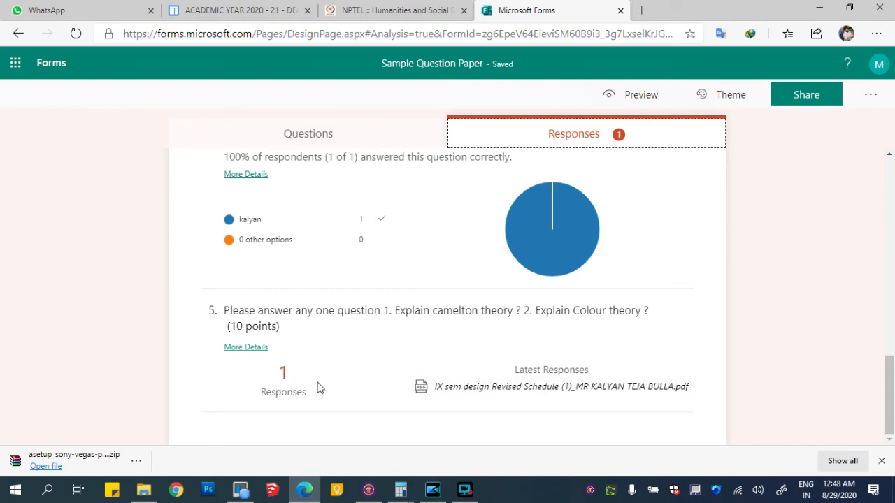
View the detailed responses for question 5, close them and return to the start of the response summary
{"action": "left_click", "coordinate": [242, 349]}
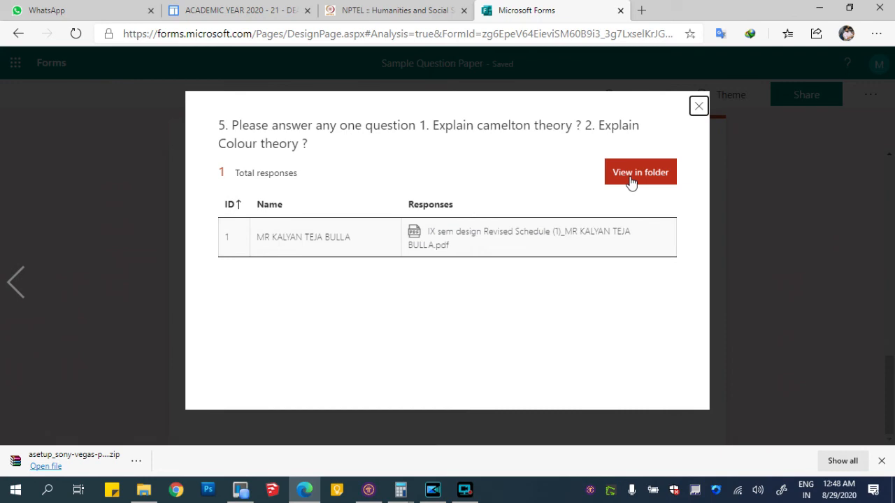
{"action": "left_click", "coordinate": [699, 107]}
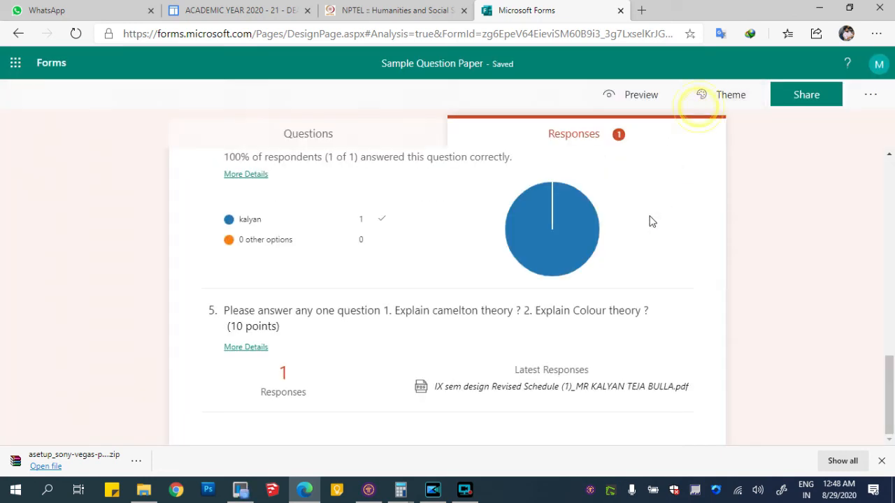
{"action": "left_click_drag", "start_coordinate": [892, 360], "coordinate": [892, 159]}
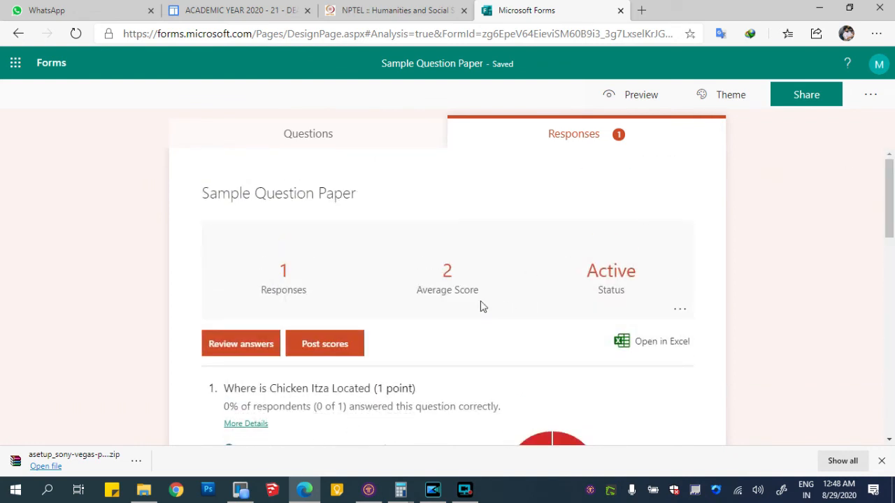
Start reviewing the submitted answers and set the score of question 1 to 1 point
{"action": "left_click", "coordinate": [260, 348]}
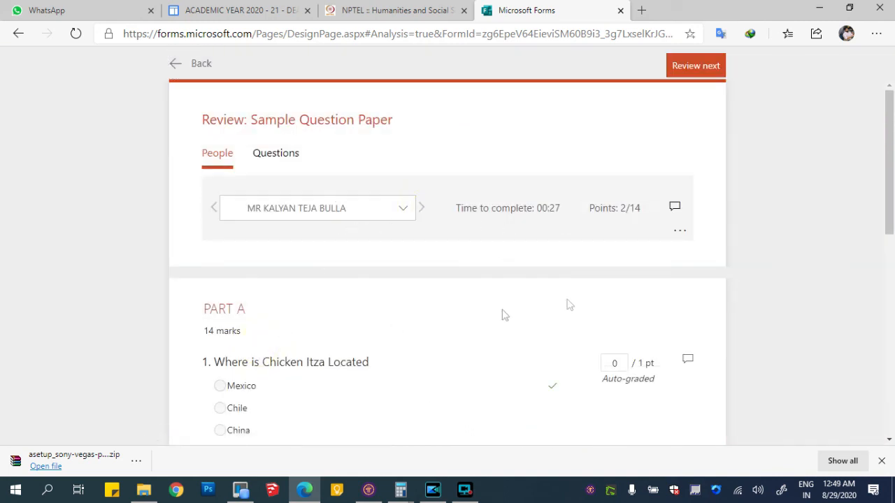
{"action": "scroll", "coordinate": [630, 280], "scroll_direction": "down", "scroll_amount": 2}
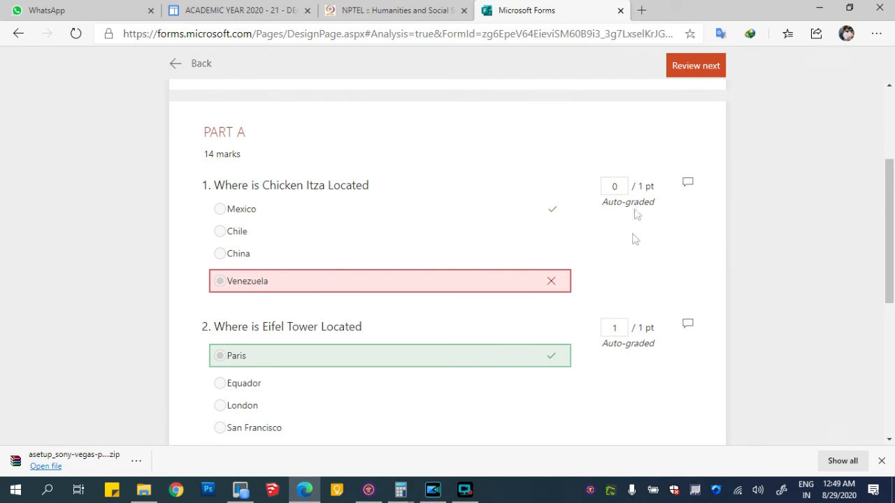
{"action": "left_click", "coordinate": [623, 187]}
{"action": "type", "text": "1"}
{"action": "left_click", "coordinate": [649, 239]}
{"action": "left_click", "coordinate": [747, 244]}
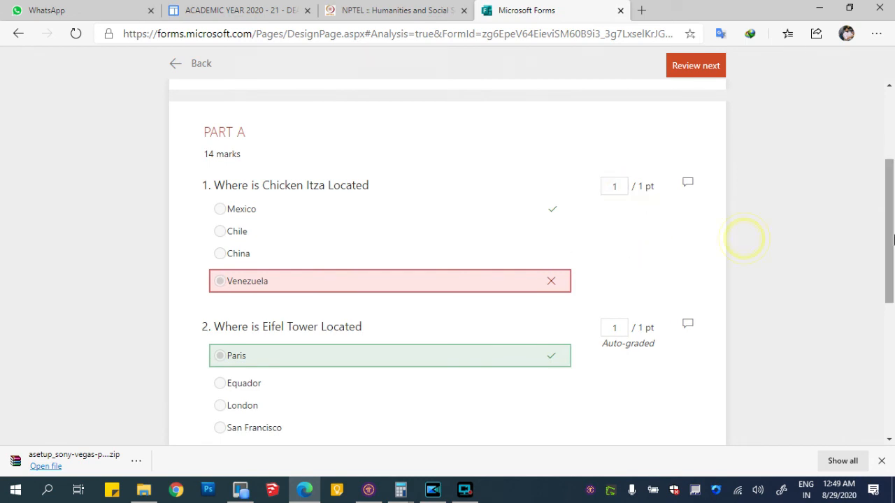
Award 1 point for question 3 and 7 points for question 5, and advance the review
{"action": "scroll", "coordinate": [747, 244], "scroll_direction": "down", "scroll_amount": 1}
{"action": "scroll", "coordinate": [886, 244], "scroll_direction": "down", "scroll_amount": 2}
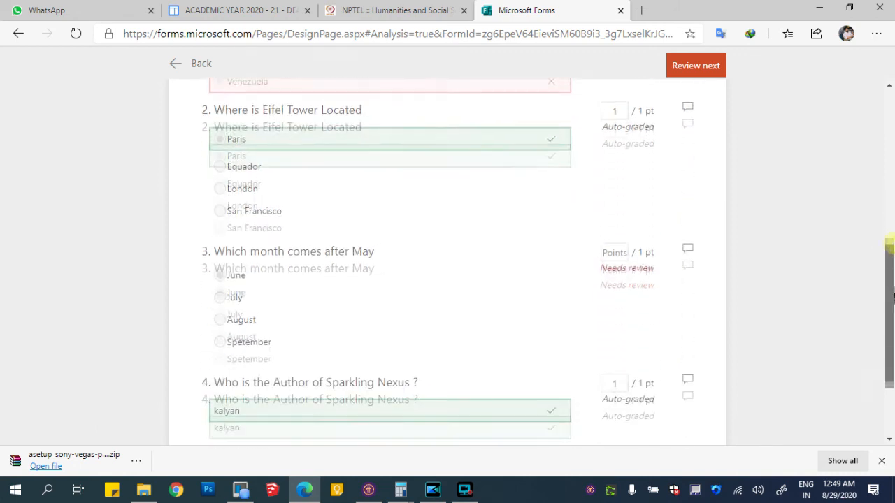
{"action": "left_click", "coordinate": [621, 214]}
{"action": "type", "text": "1"}
{"action": "scroll", "coordinate": [846, 316], "scroll_direction": "down", "scroll_amount": 1}
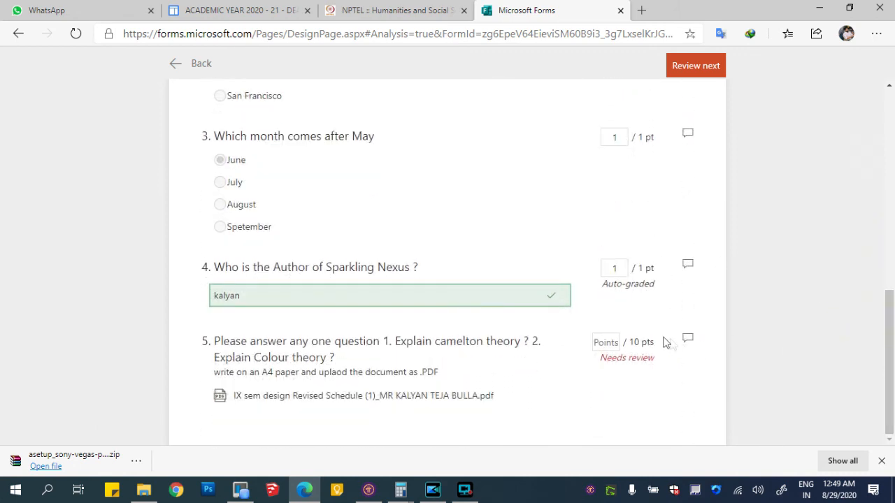
{"action": "left_click", "coordinate": [605, 343]}
{"action": "type", "text": "7"}
{"action": "left_click_drag", "start_coordinate": [890, 336], "coordinate": [871, 147]}
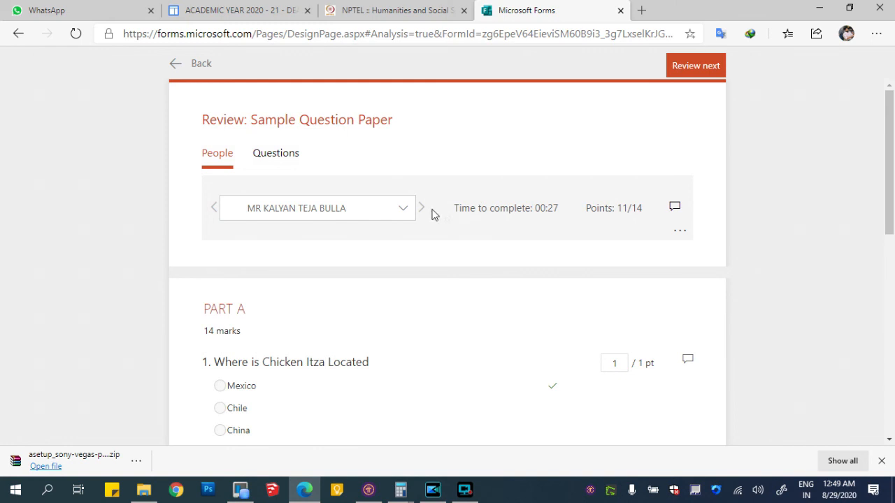
{"action": "left_click", "coordinate": [695, 66]}
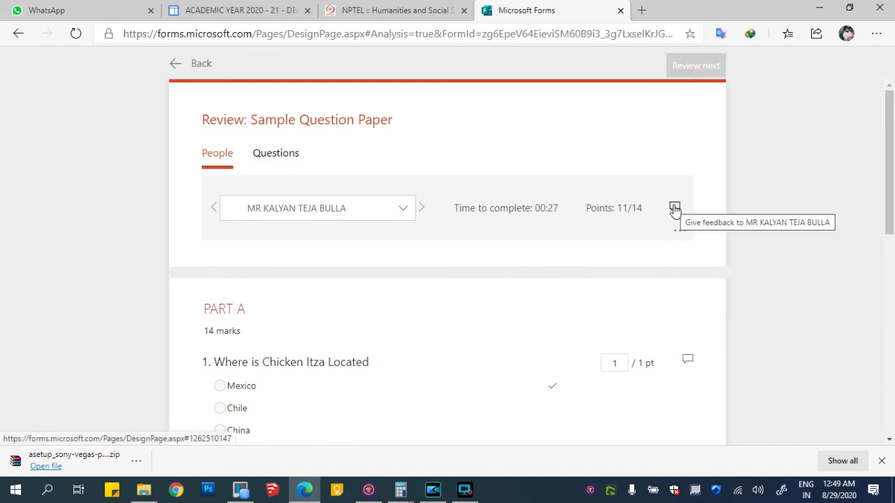
Add the feedback "wrong .....so wrong !!!!" to the respondent's answer to question 1
{"action": "left_click", "coordinate": [689, 360]}
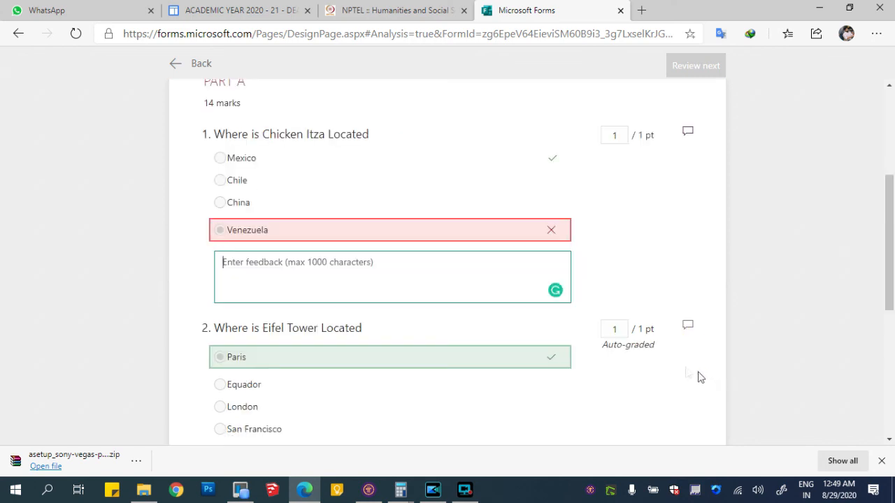
{"action": "type", "text": "go"}
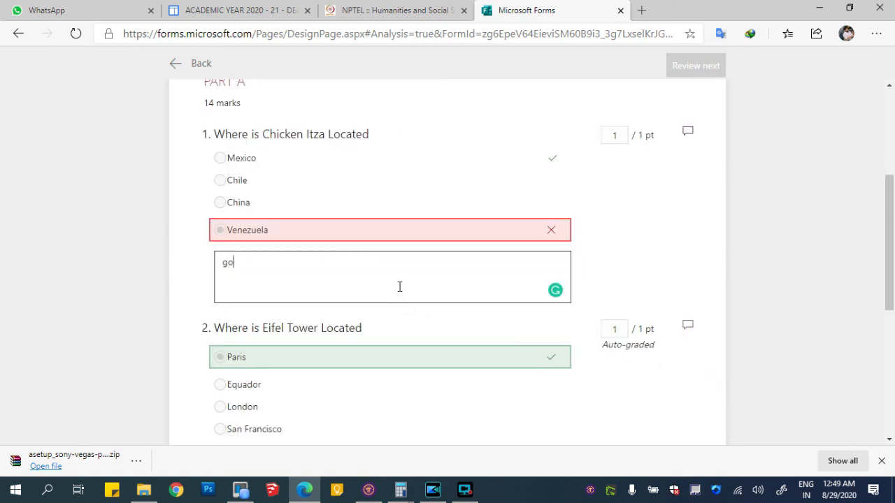
{"action": "key", "text": "BackSpace"}
{"action": "key", "text": "BackSpace"}
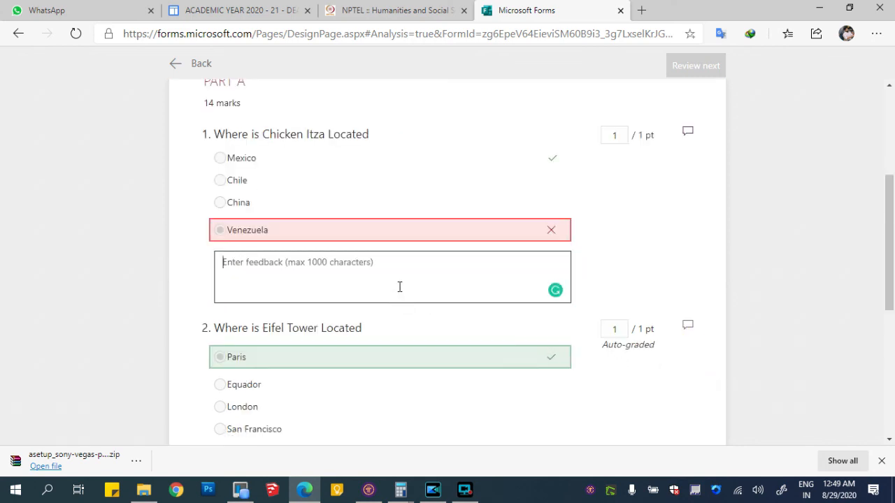
{"action": "type", "text": "wron"}
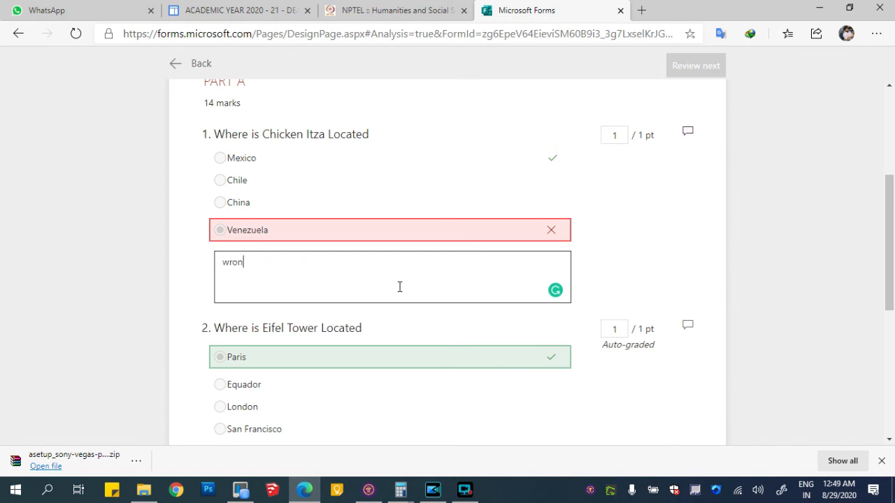
{"action": "type", "text": "g .....so wrong !!!!"}
{"action": "left_click", "coordinate": [634, 253]}
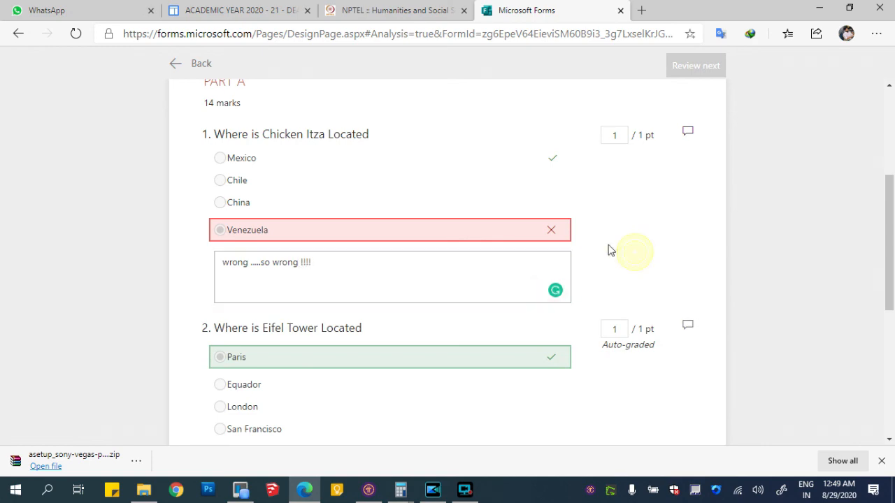
Look over the graded response, return to the response summary and check the average score
{"action": "scroll", "coordinate": [890, 250], "scroll_direction": "down", "scroll_amount": 2}
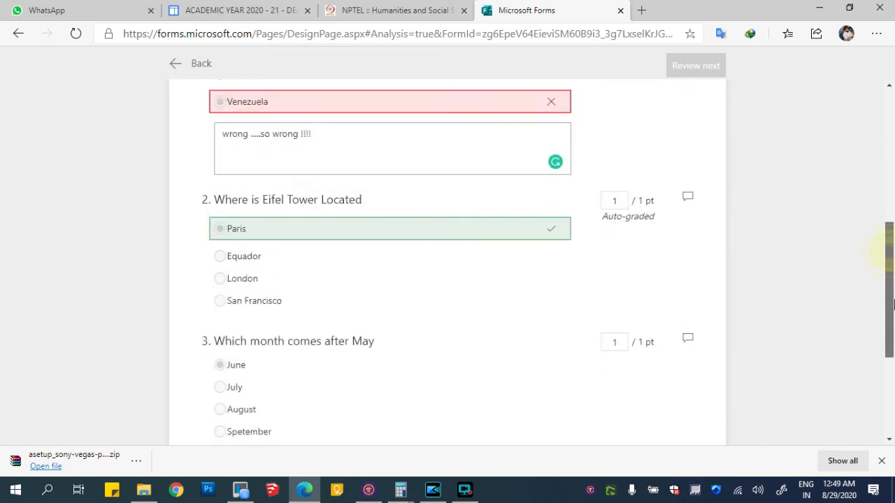
{"action": "scroll", "coordinate": [890, 250], "scroll_direction": "up", "scroll_amount": 5}
{"action": "left_click", "coordinate": [428, 316]}
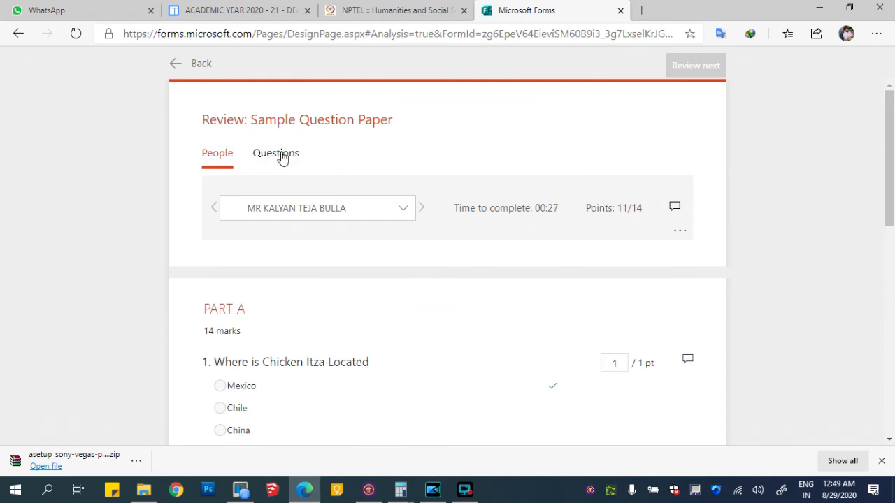
{"action": "left_click", "coordinate": [403, 207]}
{"action": "left_click", "coordinate": [447, 113]}
{"action": "left_click", "coordinate": [180, 65]}
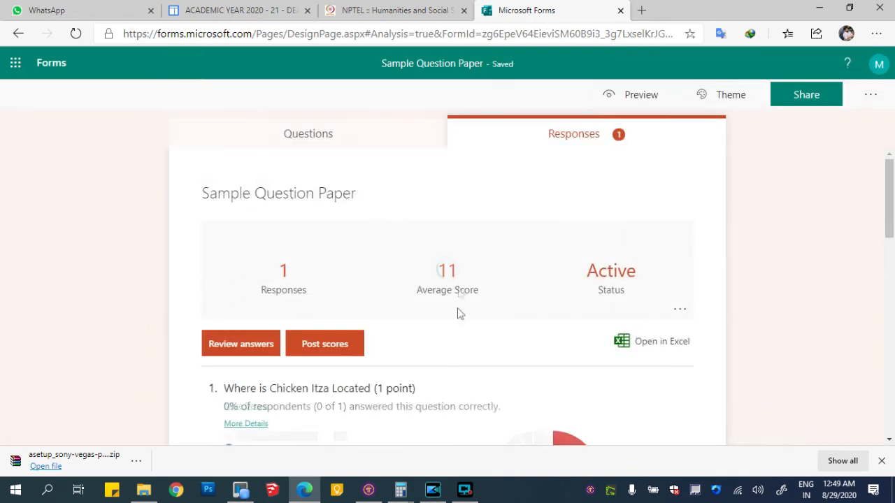
{"action": "double_click", "coordinate": [442, 264]}
{"action": "left_click", "coordinate": [798, 272]}
{"action": "left_click_drag", "start_coordinate": [889, 199], "coordinate": [892, 134]}
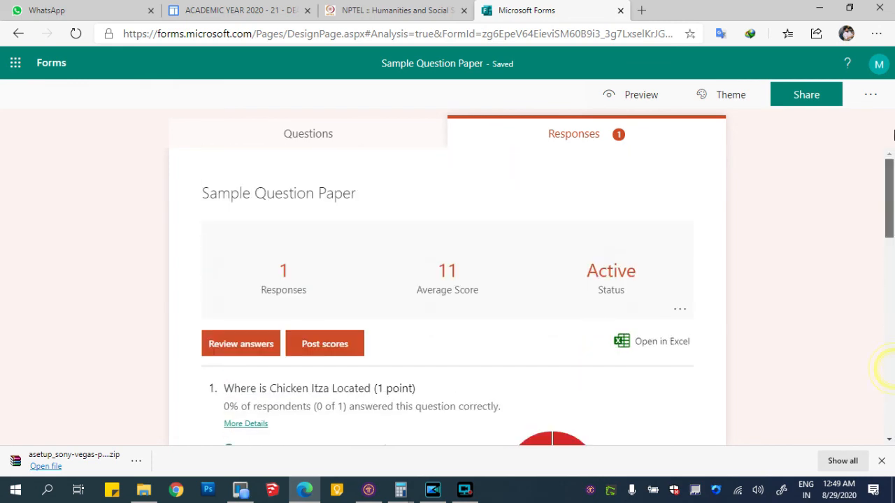
Go back to the forms list, reopen the Sample Question Paper quiz and examine its questions through PART B
{"action": "left_click", "coordinate": [59, 63]}
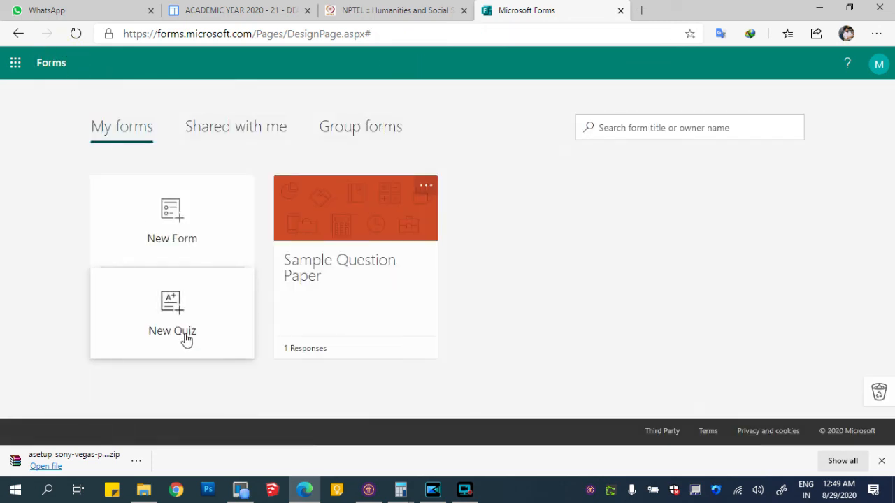
{"action": "left_click", "coordinate": [342, 236]}
{"action": "left_click_drag", "start_coordinate": [388, 223], "coordinate": [296, 236]}
{"action": "left_click", "coordinate": [292, 210]}
{"action": "left_click", "coordinate": [762, 233]}
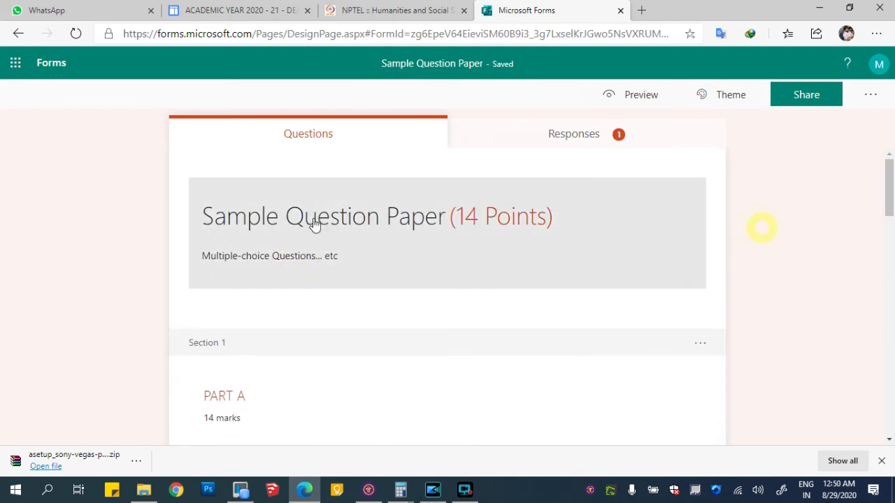
{"action": "scroll", "coordinate": [889, 194], "scroll_direction": "down", "scroll_amount": 5}
{"action": "left_click_drag", "start_coordinate": [891, 252], "coordinate": [890, 371]}
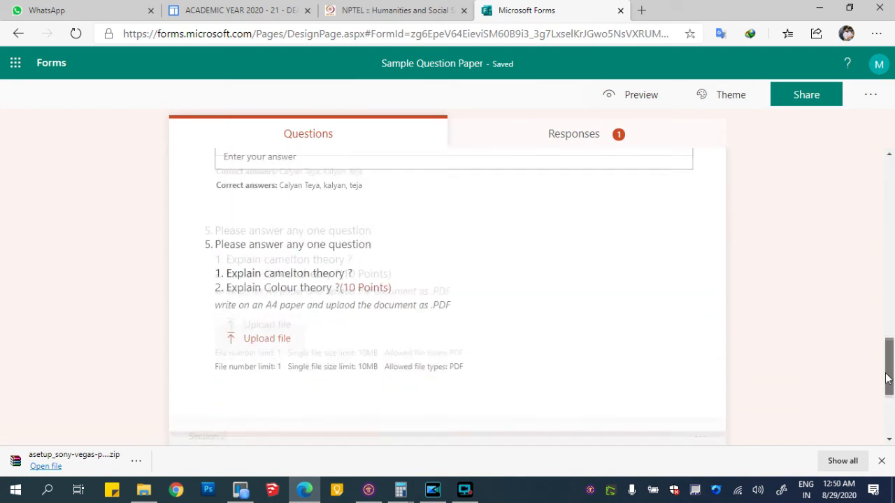
{"action": "scroll", "coordinate": [278, 407], "scroll_direction": "down", "scroll_amount": 3}
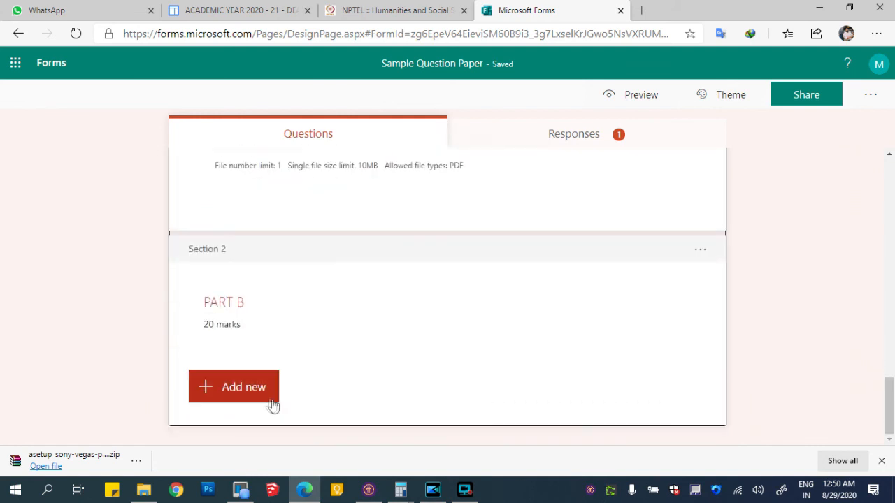
Show the question types available for PART B, dismiss them and return to the forms list
{"action": "left_click", "coordinate": [271, 404]}
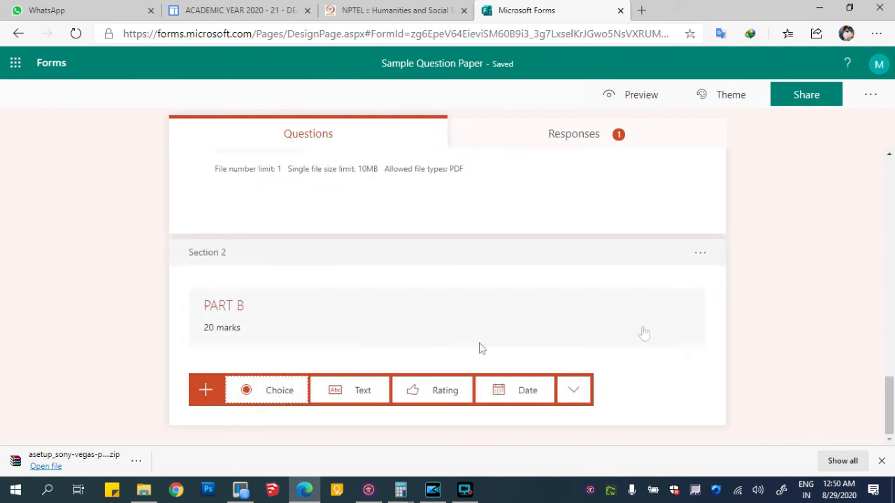
{"action": "left_click", "coordinate": [799, 358]}
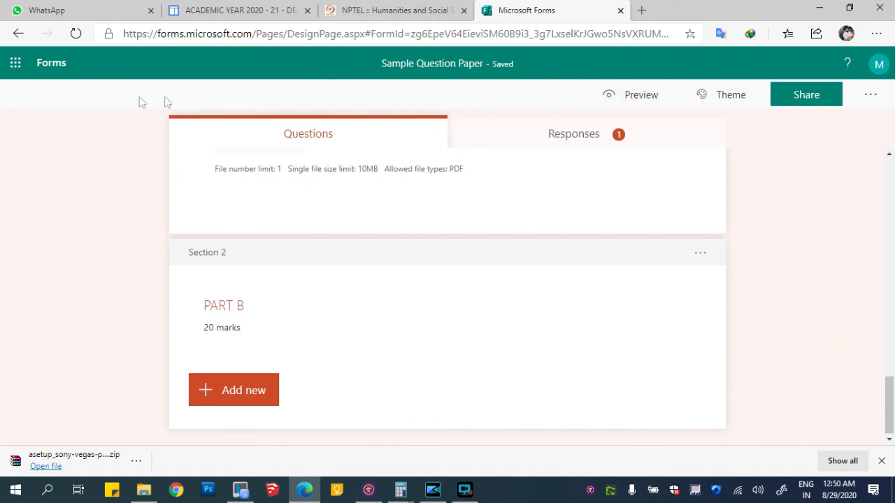
{"action": "left_click", "coordinate": [55, 68]}
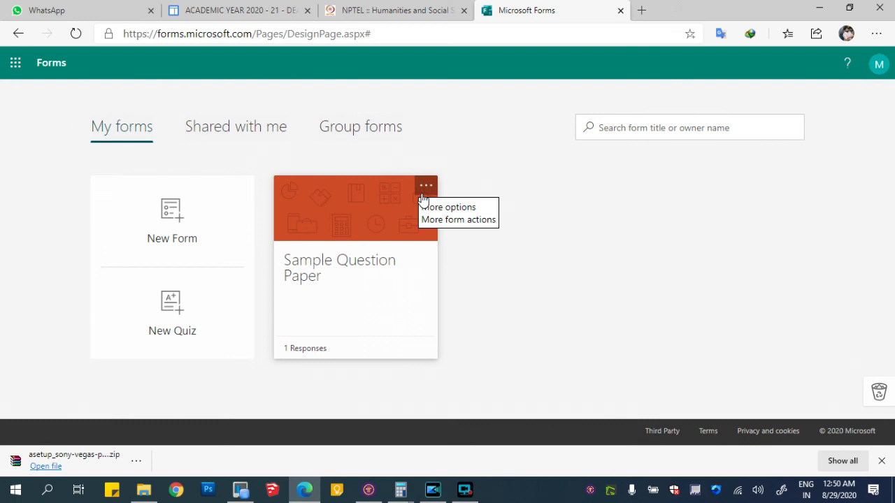
{"action": "left_click", "coordinate": [465, 489]}
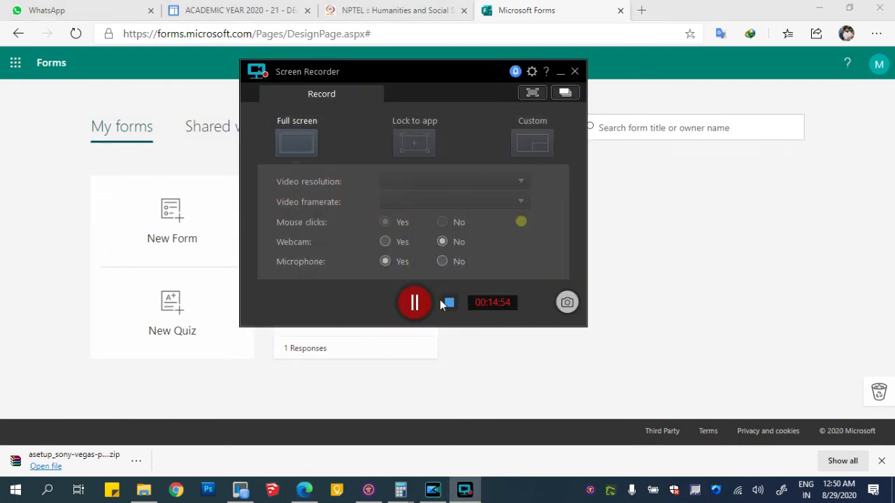